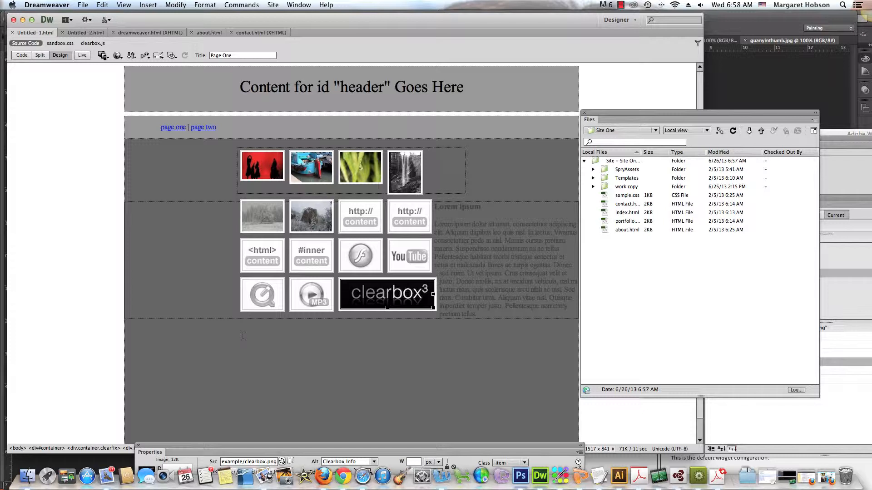
# - Preview Untitled-1.html in Firefox and page through the lightbox gallery from the Dancers image to Yosemite 1
pyautogui.click(118, 55)
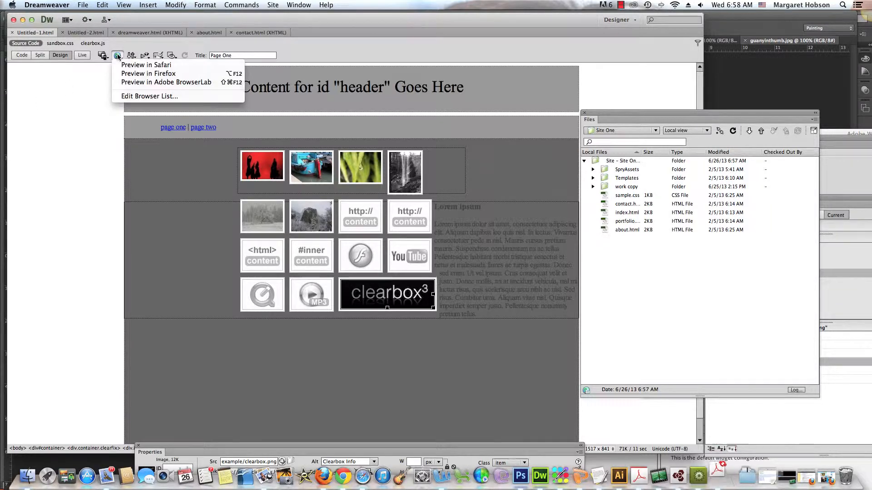
pyautogui.click(130, 74)
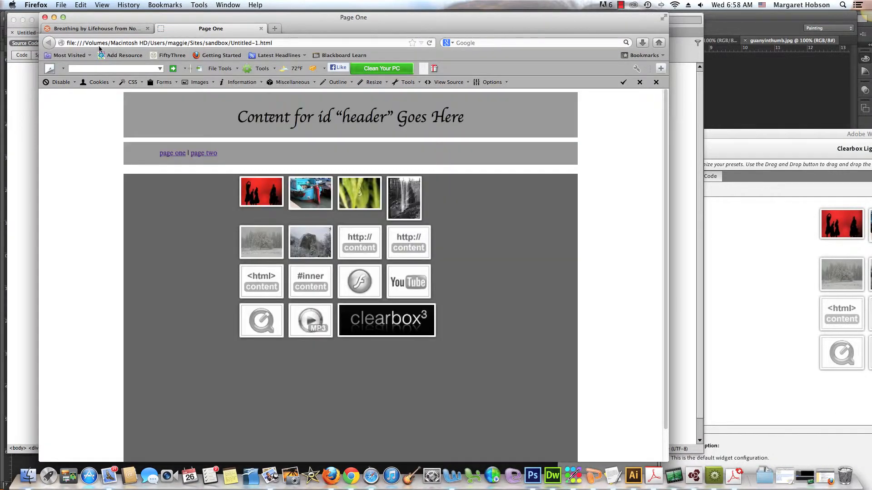
pyautogui.click(266, 200)
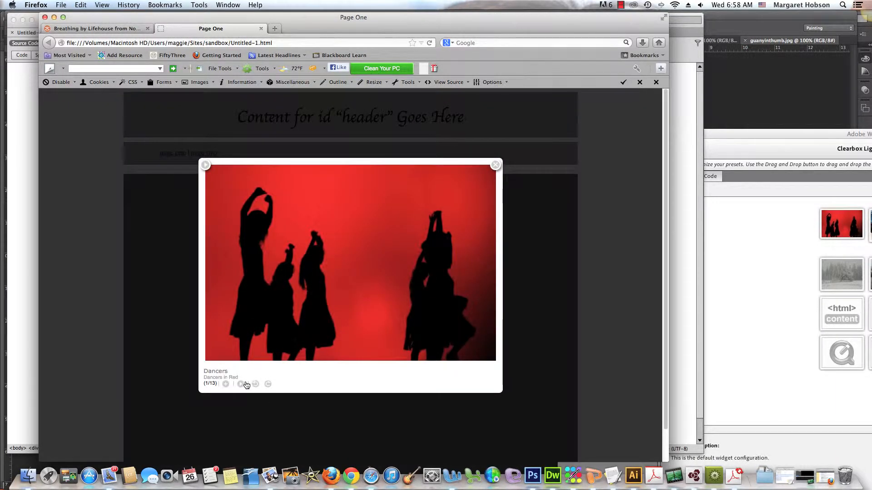
pyautogui.click(240, 384)
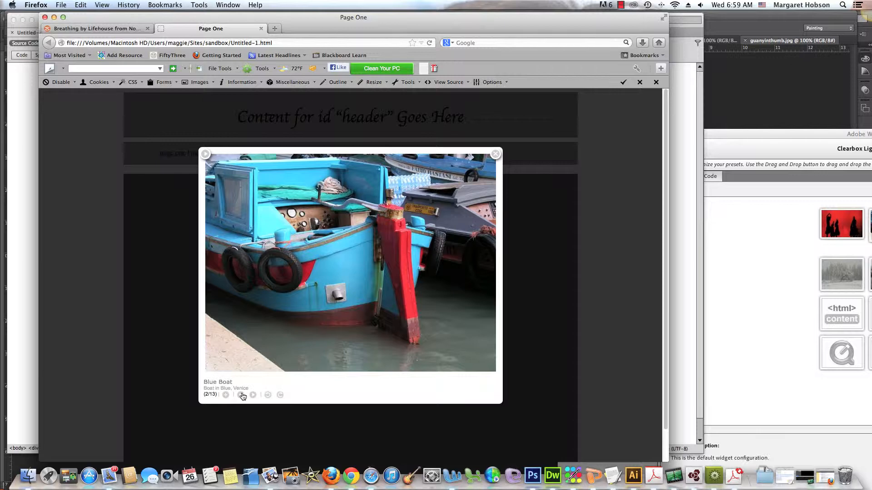
pyautogui.click(252, 395)
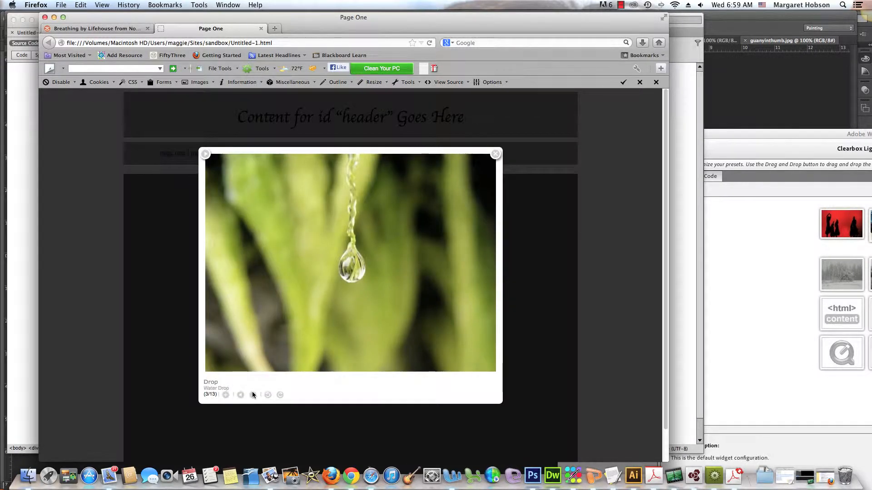
pyautogui.click(252, 395)
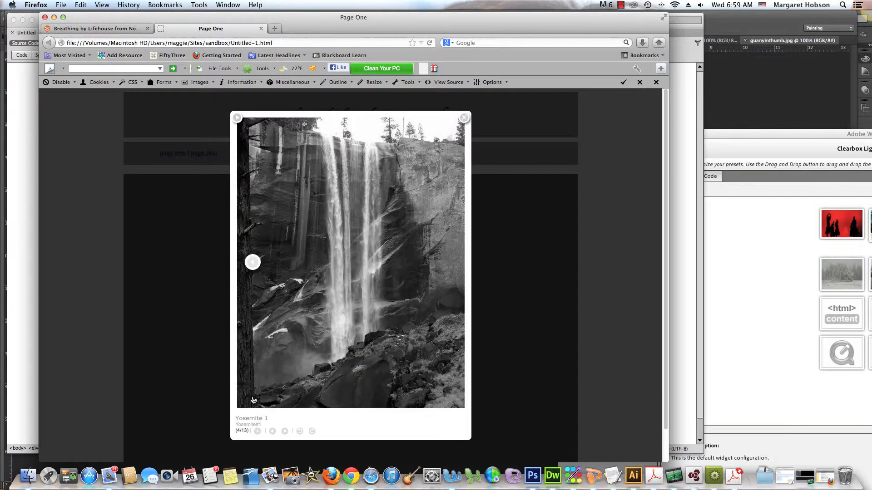
# - Jump ahead in the lightbox using its thumbnail strip, view the Flash, YouTube and final video items, and close the lightbox
pyautogui.moveTo(266, 390)
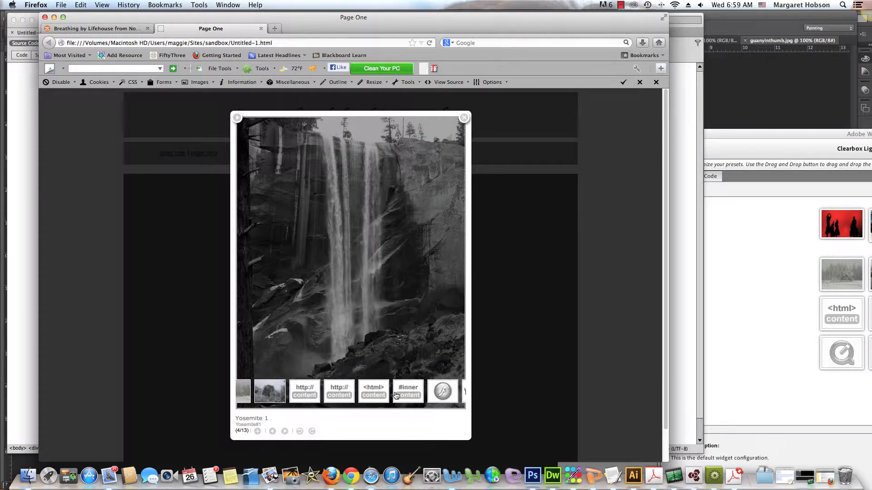
pyautogui.click(418, 393)
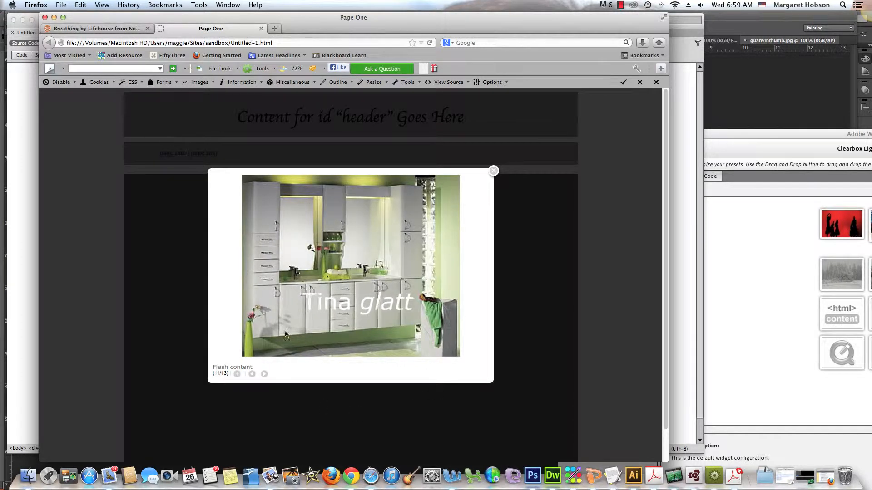
pyautogui.click(263, 374)
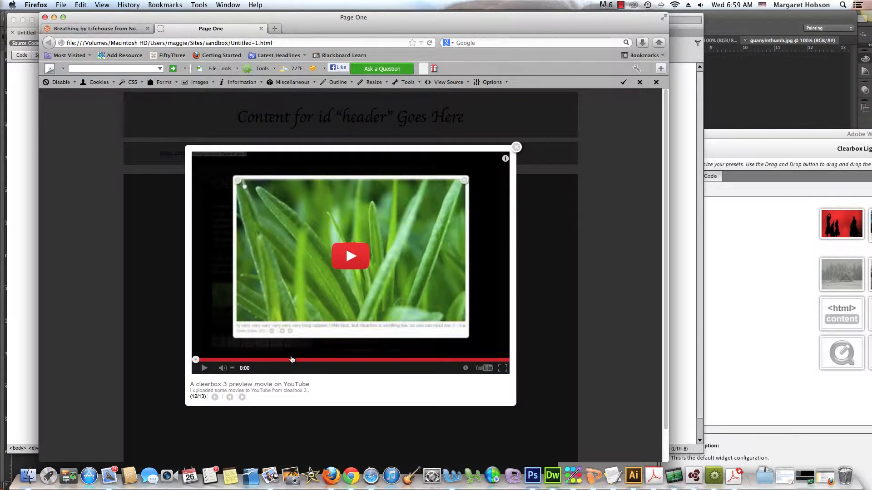
pyautogui.click(242, 398)
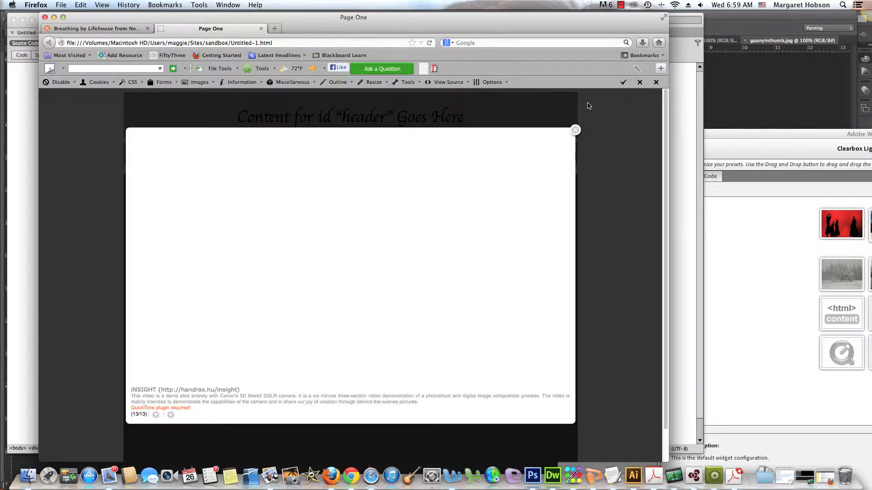
pyautogui.click(576, 131)
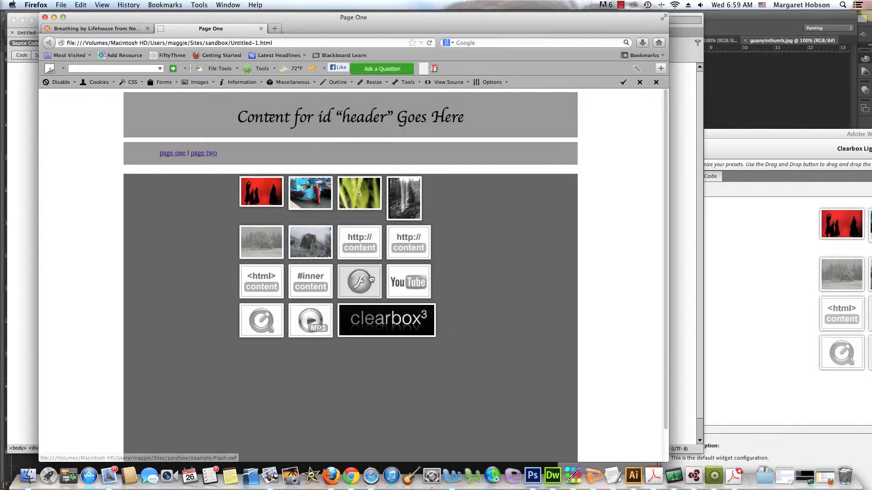
# - Open the MP3 item in the lightbox, close it, and close the browser preview
pyautogui.click(309, 327)
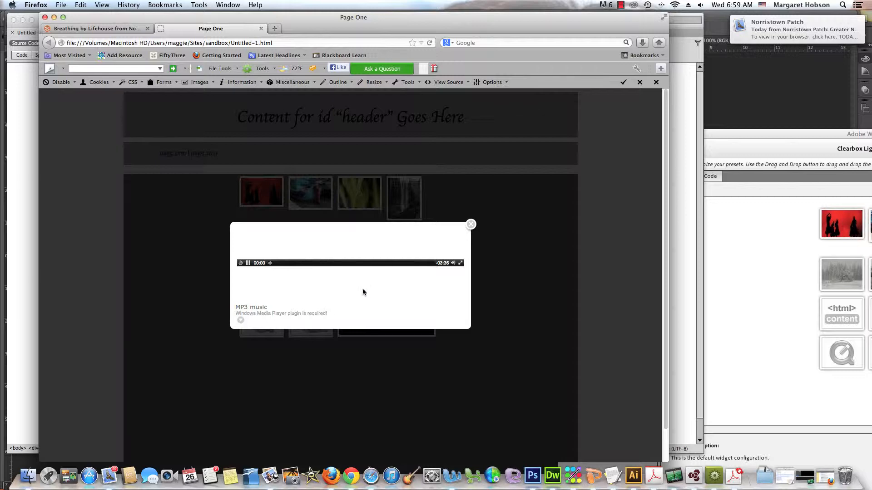
pyautogui.click(471, 224)
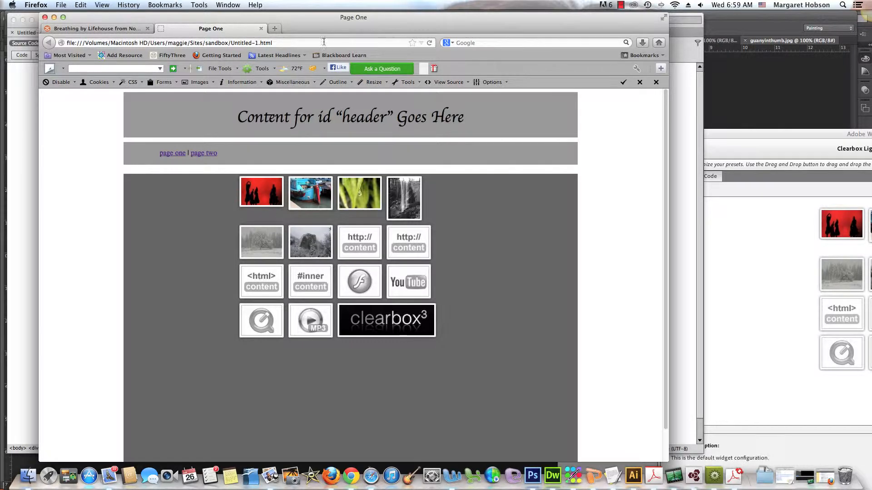
pyautogui.moveTo(296, 22); pyautogui.dragTo(307, 19)
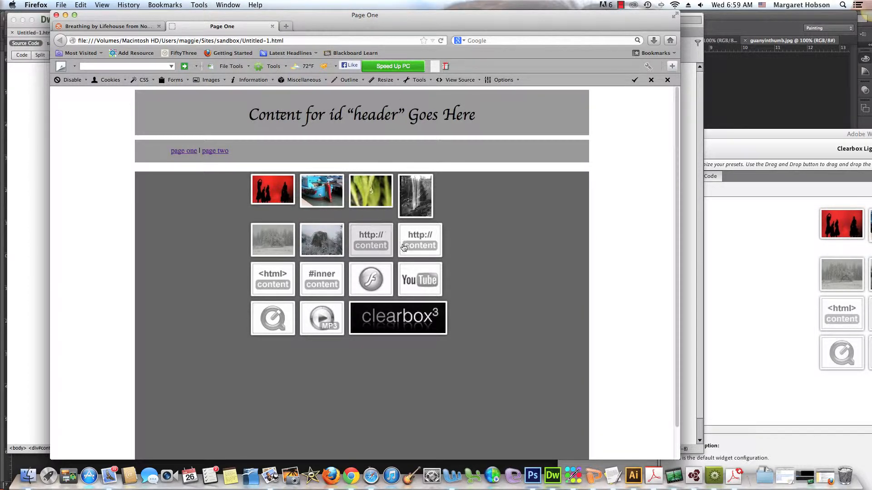
pyautogui.click(57, 15)
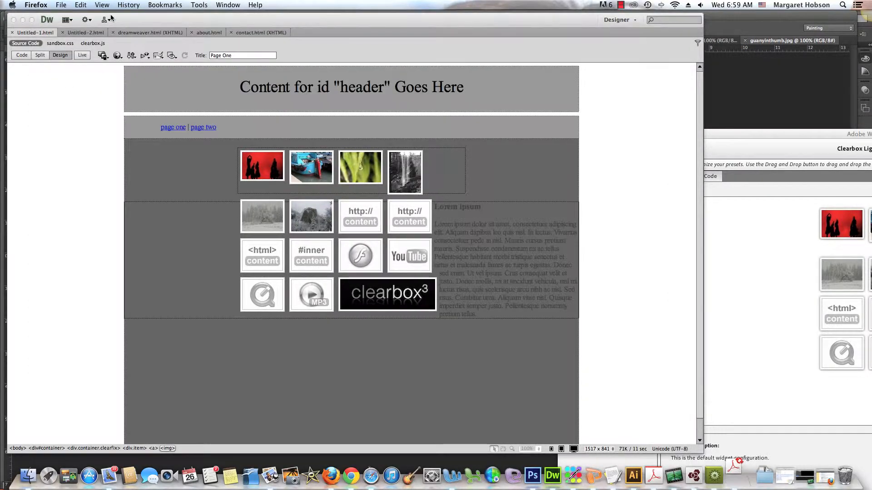
# - Go through the open Dreamweaver documents and bring up contact.html for editing
pyautogui.click(43, 34)
pyautogui.click(73, 33)
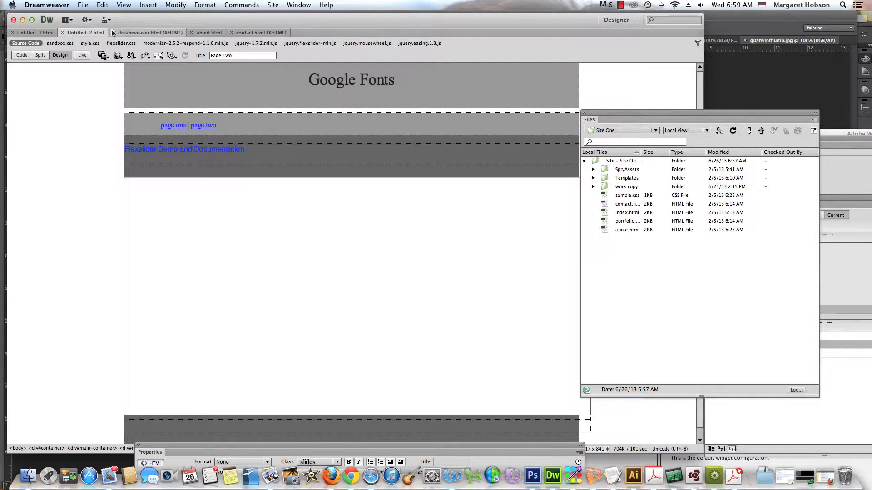
pyautogui.click(207, 33)
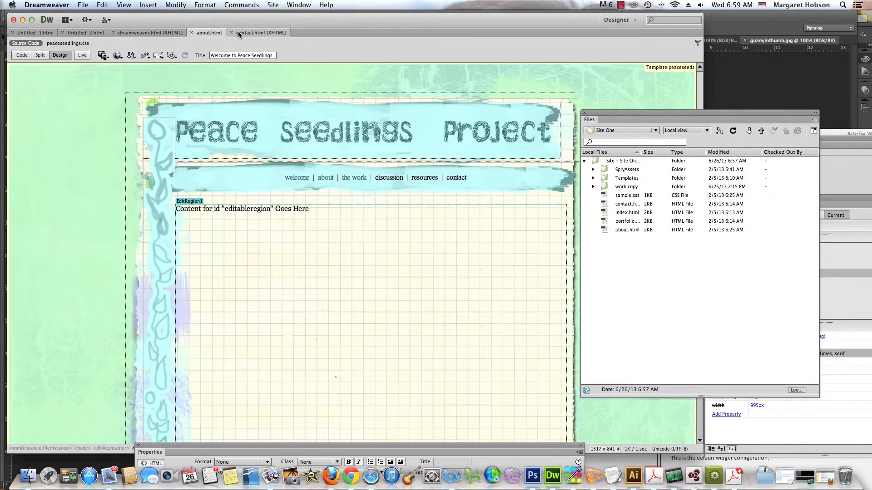
pyautogui.click(242, 33)
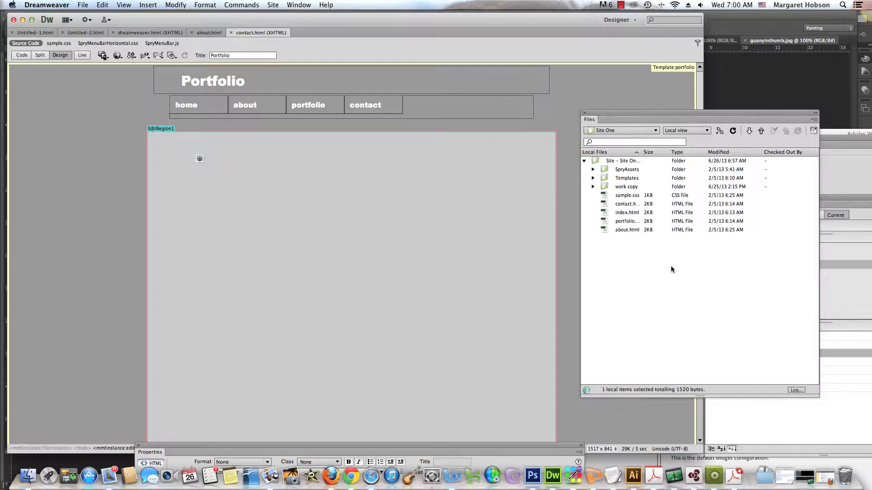
pyautogui.moveTo(628, 221); pyautogui.dragTo(263, 208)
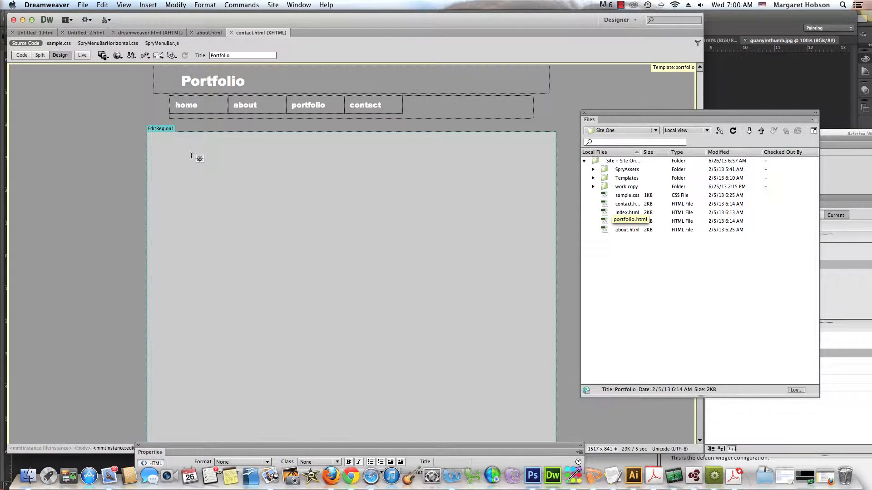
pyautogui.moveTo(232, 140); pyautogui.dragTo(217, 114)
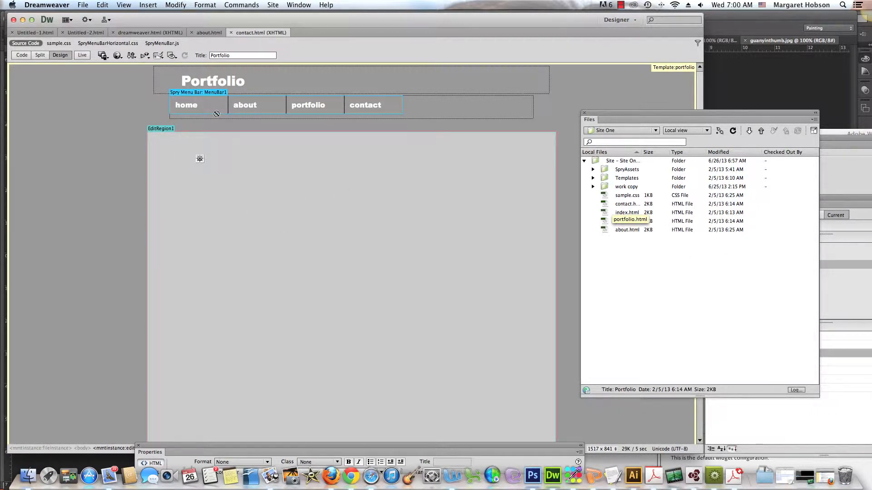
# - Launch the Adobe Widget Browser from Dreamweaver and show the list of My Widgets
pyautogui.click(86, 20)
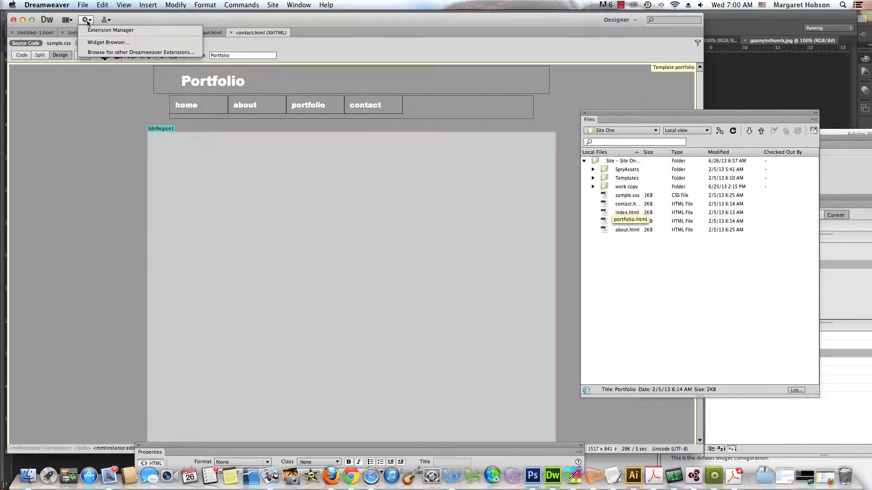
pyautogui.click(97, 41)
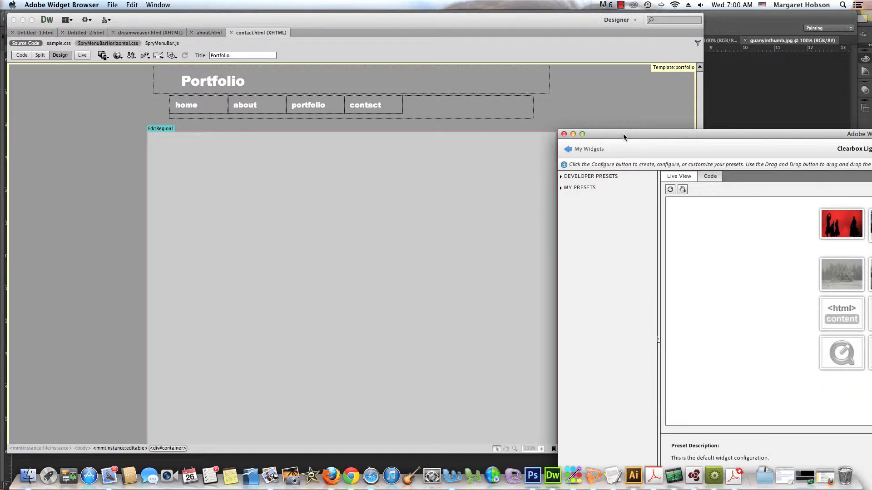
pyautogui.moveTo(623, 137); pyautogui.dragTo(152, 31)
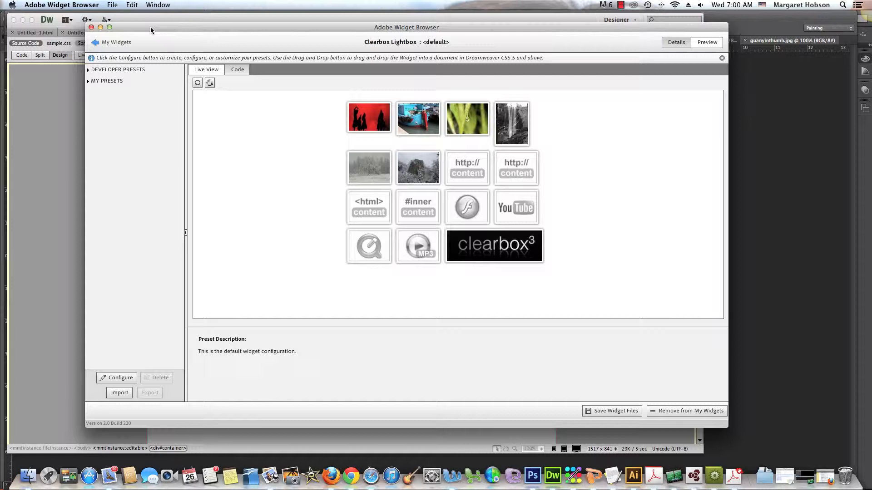
pyautogui.click(116, 42)
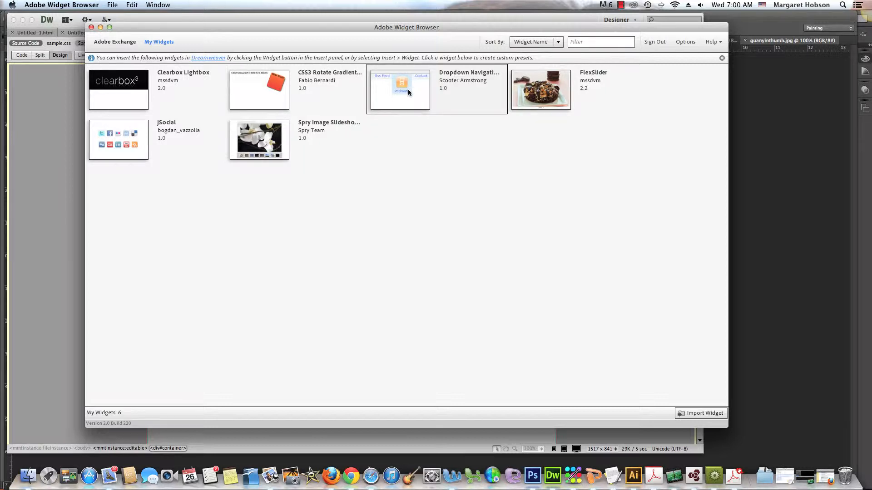
# - Browse the Adobe Exchange widgets and open the details of Spry Content Slideshow (Wanderlust theme)
pyautogui.click(111, 45)
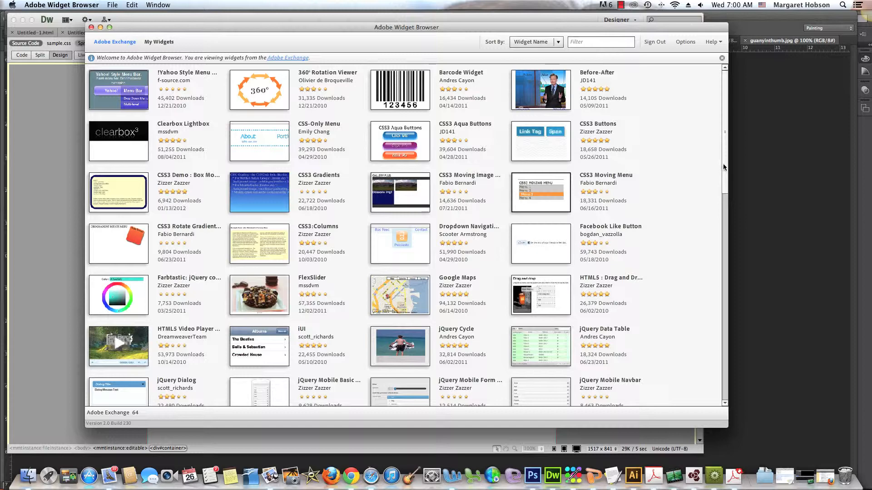
pyautogui.moveTo(724, 167); pyautogui.dragTo(754, 389)
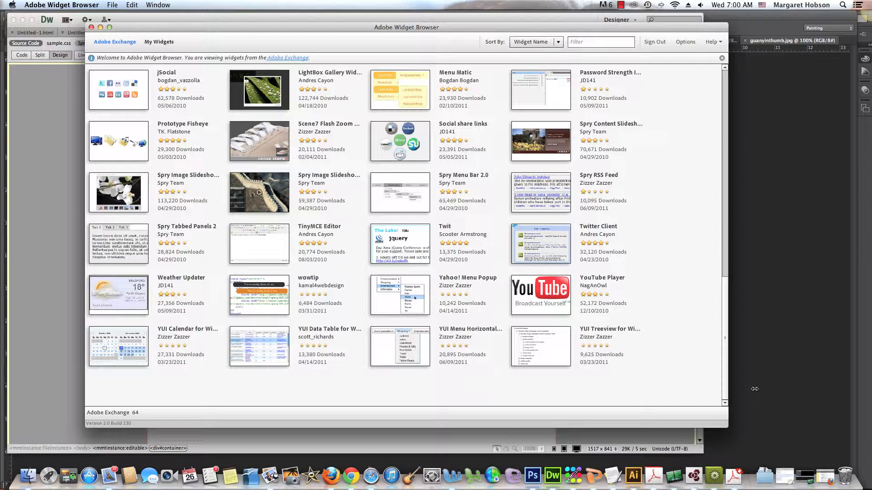
pyautogui.moveTo(282, 142)
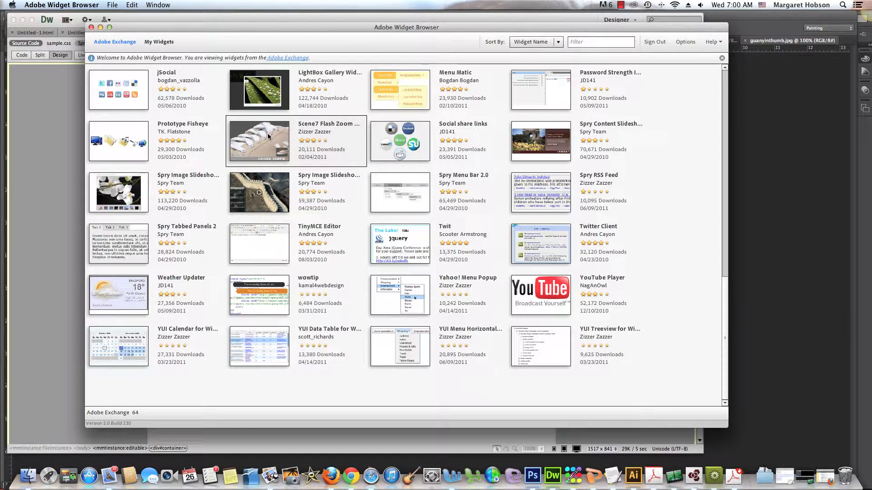
pyautogui.click(530, 142)
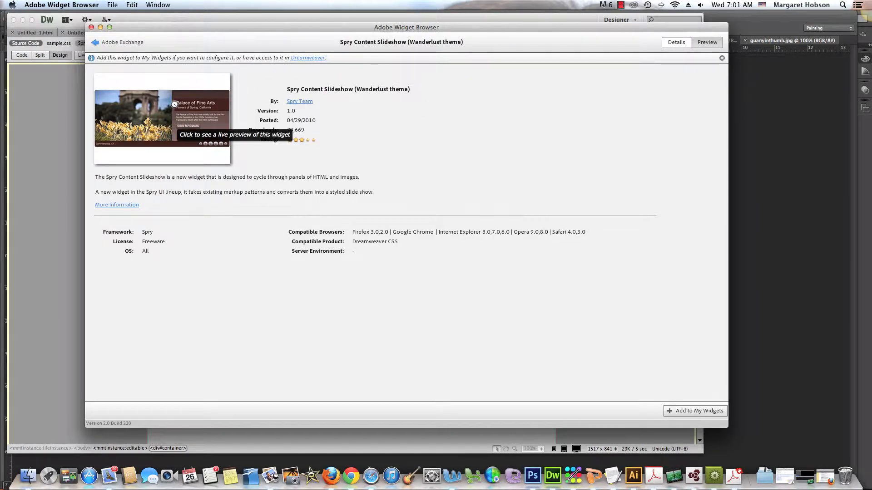
# - Add the Spry Content Slideshow widget to My Widgets, accepting its license, and return to the My Widgets list
pyautogui.click(699, 412)
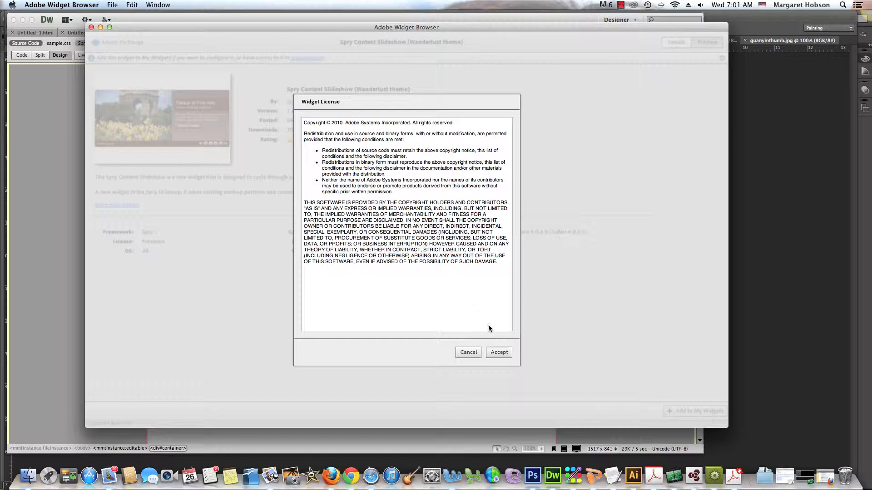
pyautogui.click(500, 352)
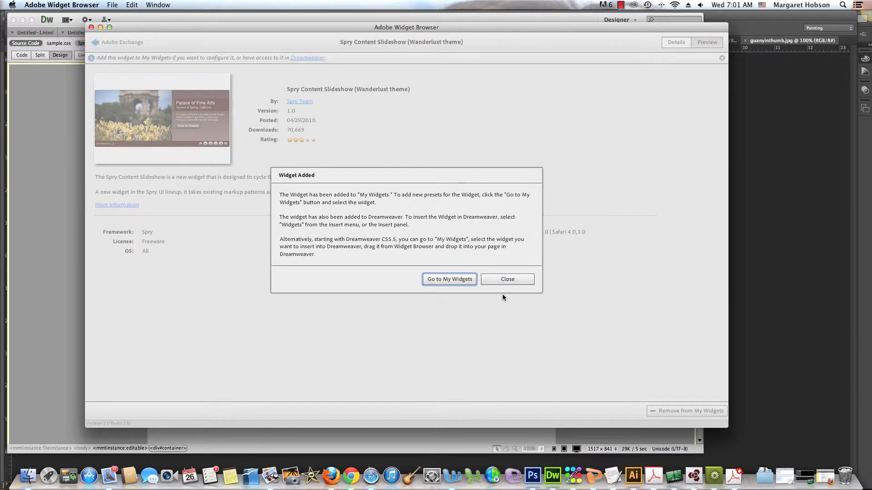
pyautogui.click(457, 283)
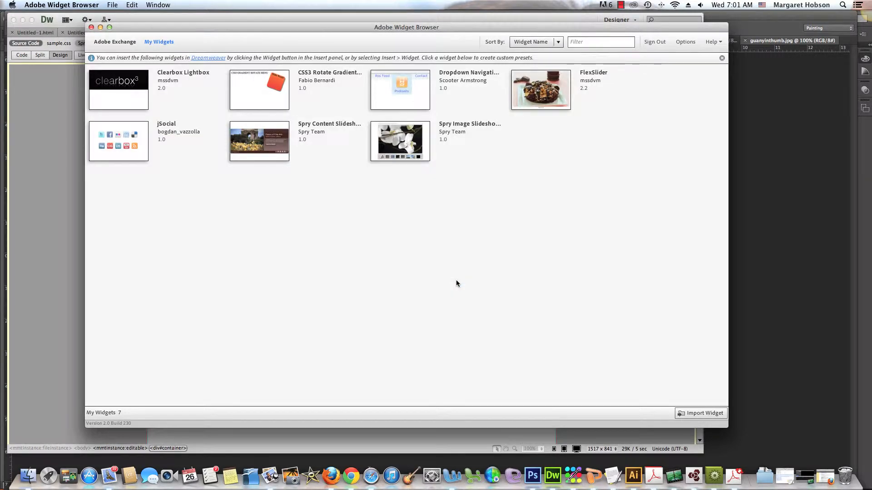
# - Insert the Clearbox Lightbox widget with its default developer preset into the editable region of contact.html in Dreamweaver
pyautogui.click(123, 88)
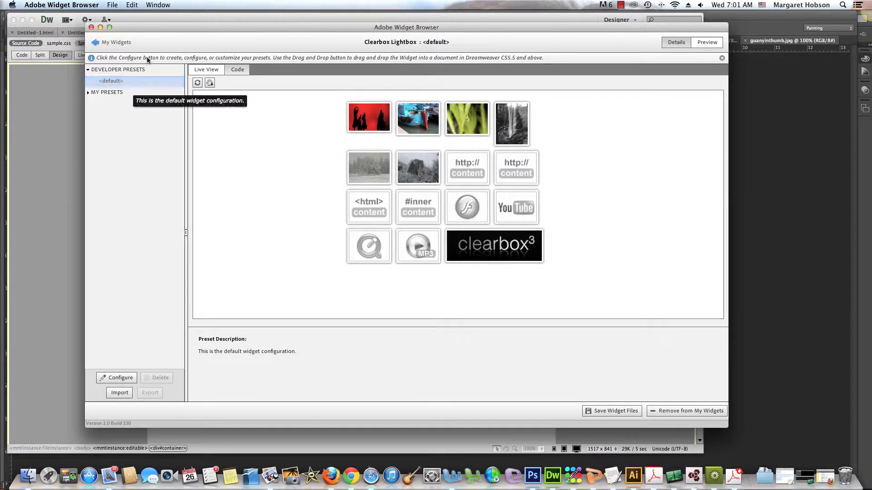
pyautogui.moveTo(156, 24); pyautogui.dragTo(484, 18)
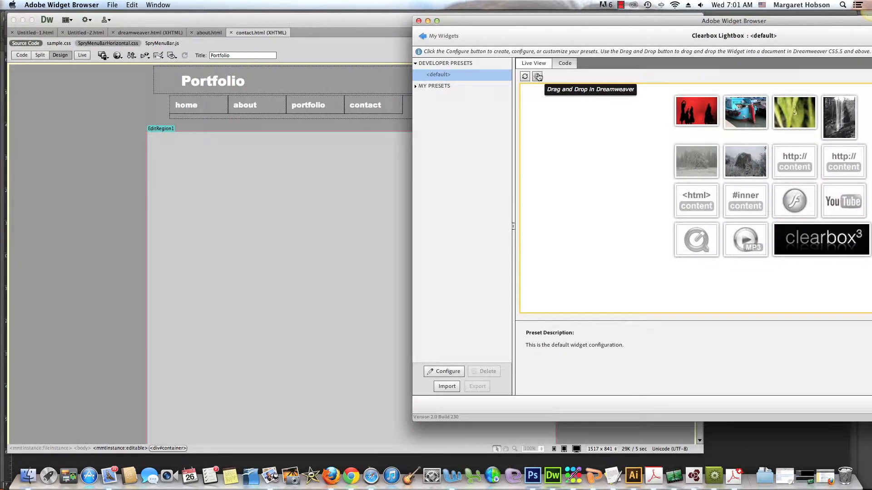
pyautogui.moveTo(538, 76); pyautogui.dragTo(153, 150)
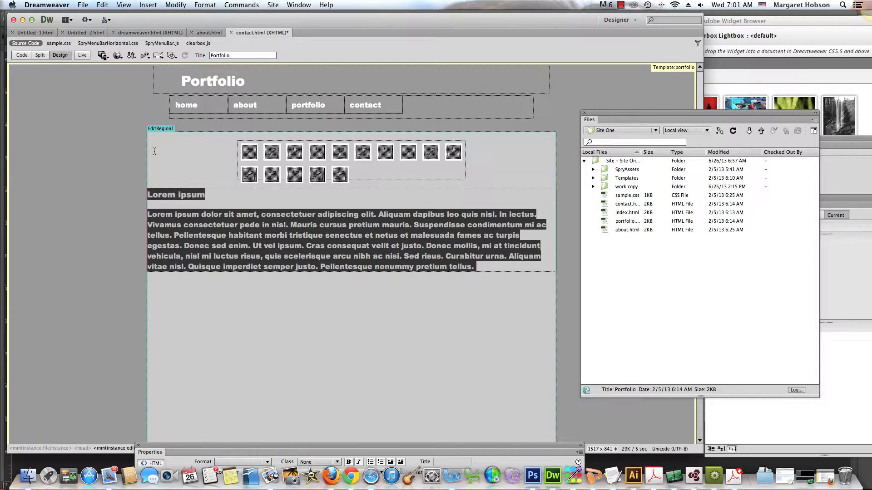
# - Preview contact.html in Firefox, saving the changes and accepting the copied dependent files
pyautogui.click(84, 5)
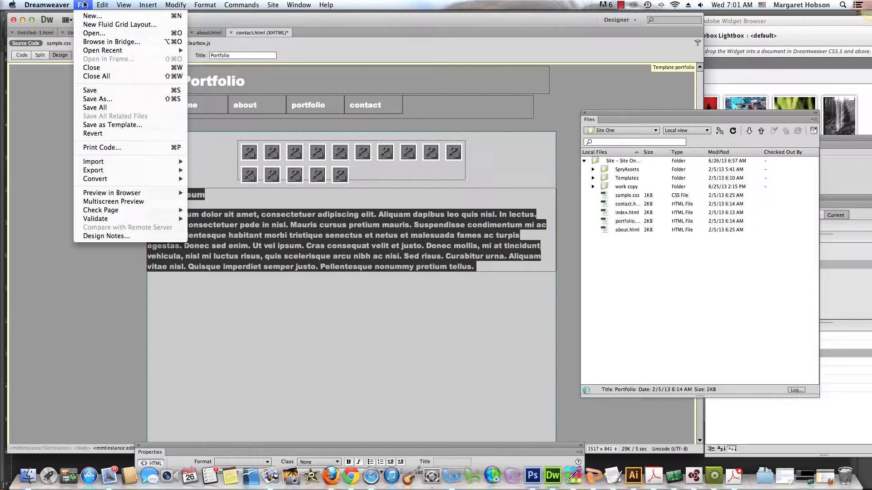
pyautogui.moveTo(99, 194)
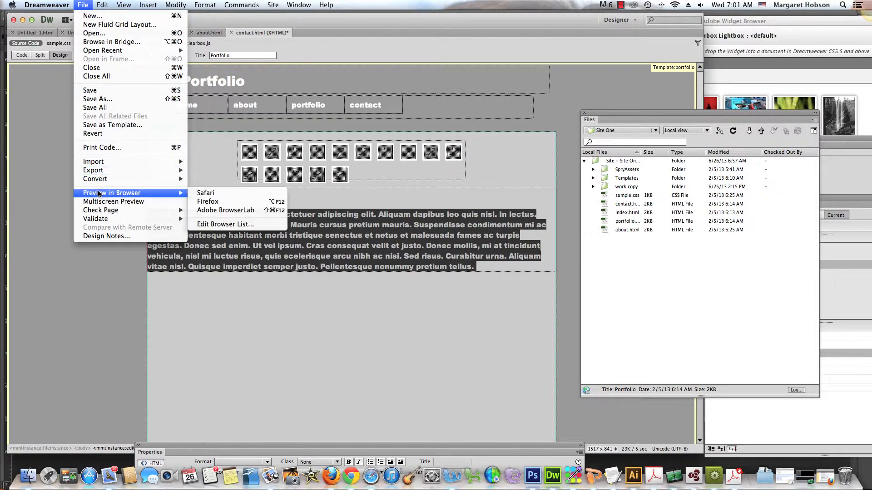
pyautogui.click(203, 202)
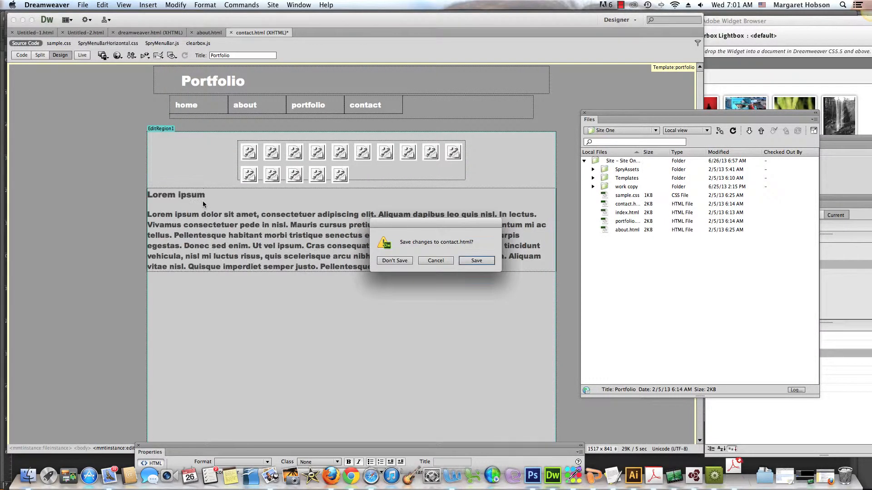
pyautogui.click(472, 261)
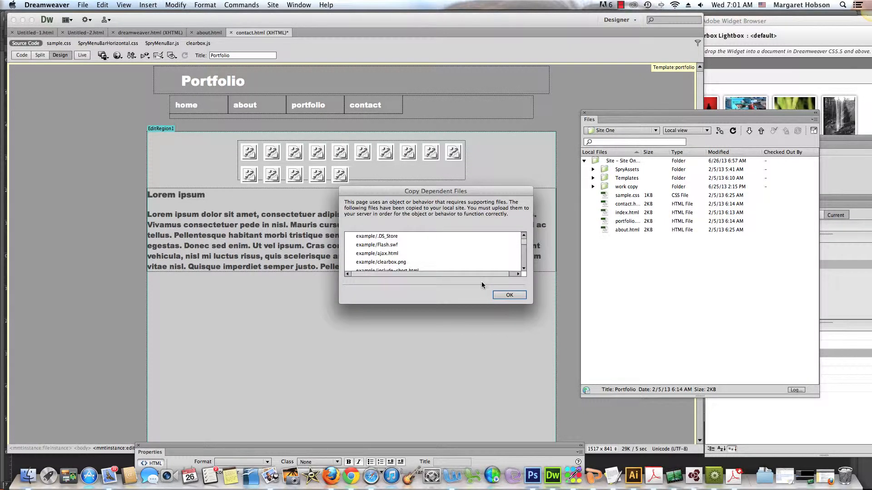
pyautogui.click(509, 296)
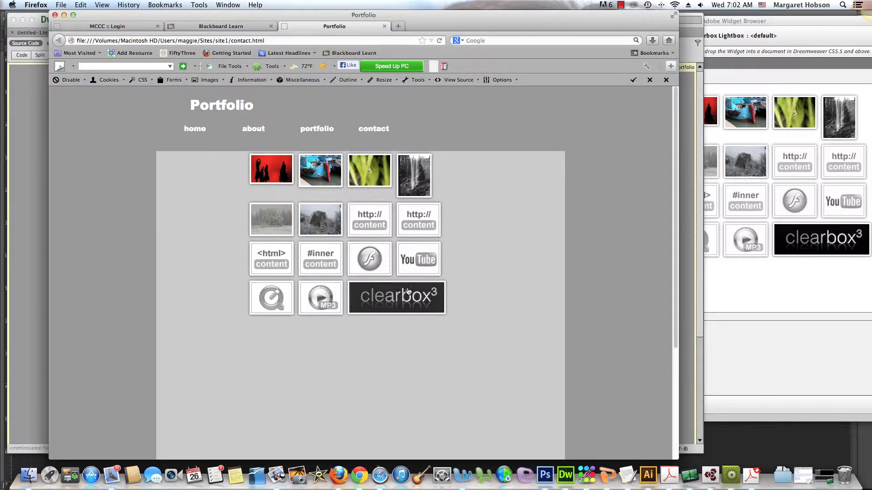
# - Test the lightbox on the previewed page by enlarging the red Dancers thumbnail, advancing to the next image and closing it
pyautogui.click(274, 171)
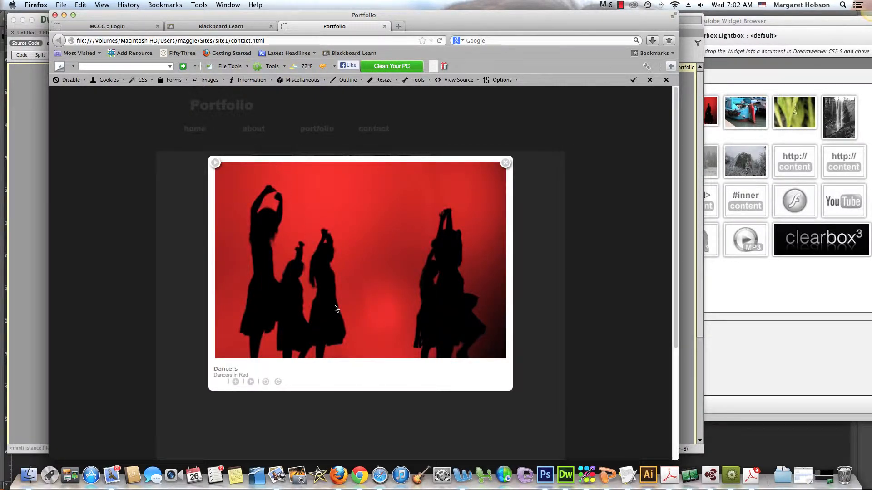
pyautogui.click(251, 381)
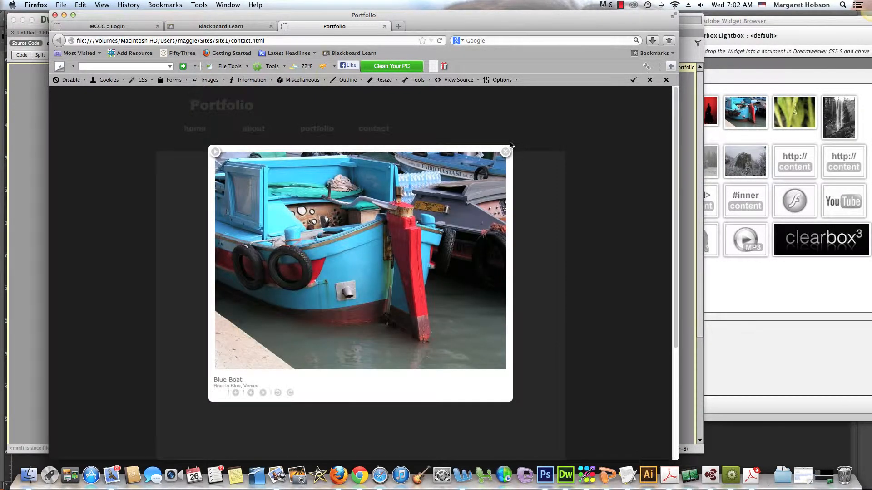
pyautogui.click(510, 150)
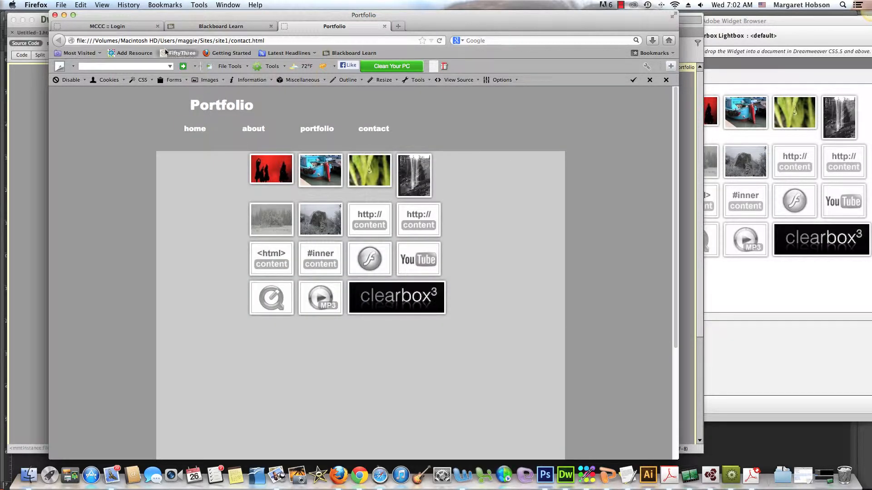
# - Switch to Finder and open the site1 folder inside the home folder's Sites folder on Macintosh HD
pyautogui.click(26, 475)
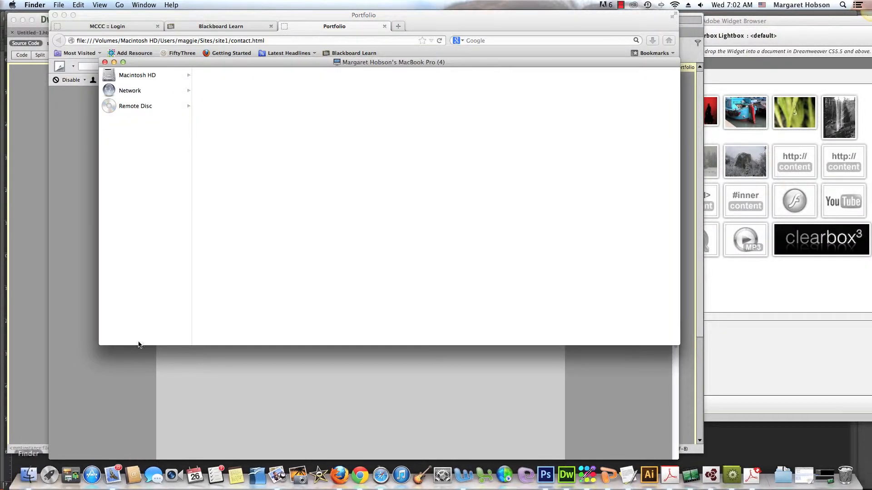
pyautogui.click(128, 73)
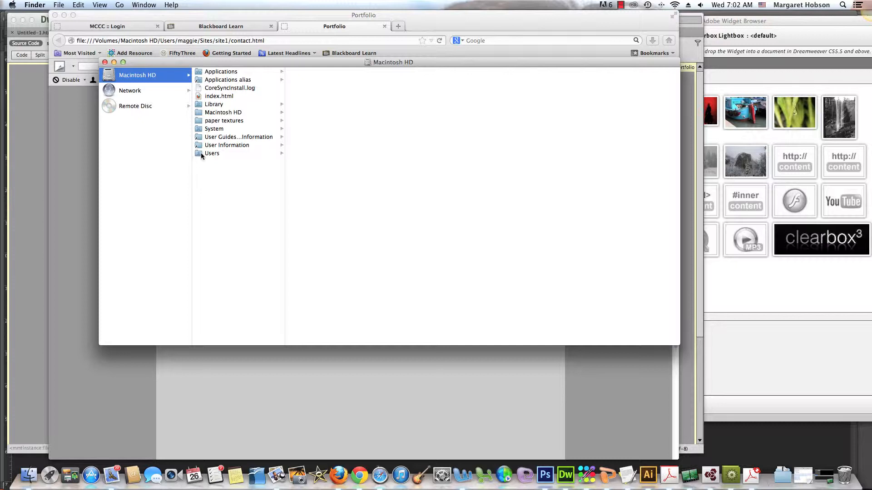
pyautogui.click(202, 155)
pyautogui.click(307, 91)
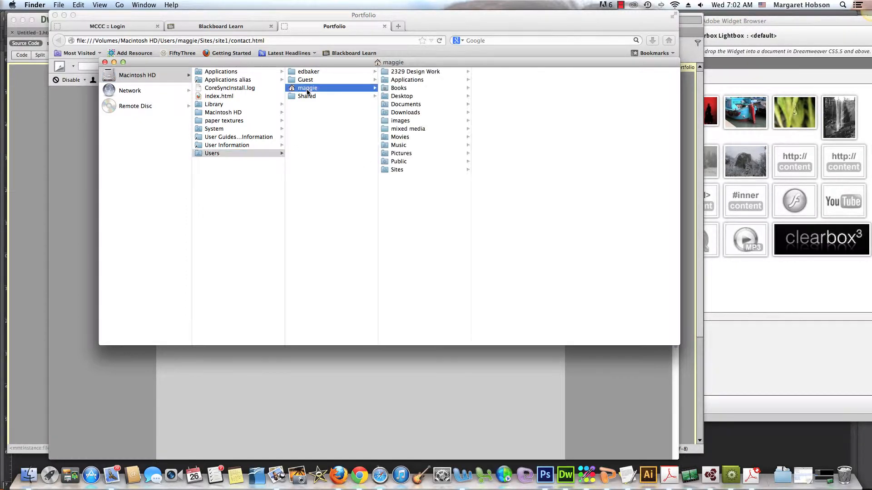
pyautogui.click(395, 170)
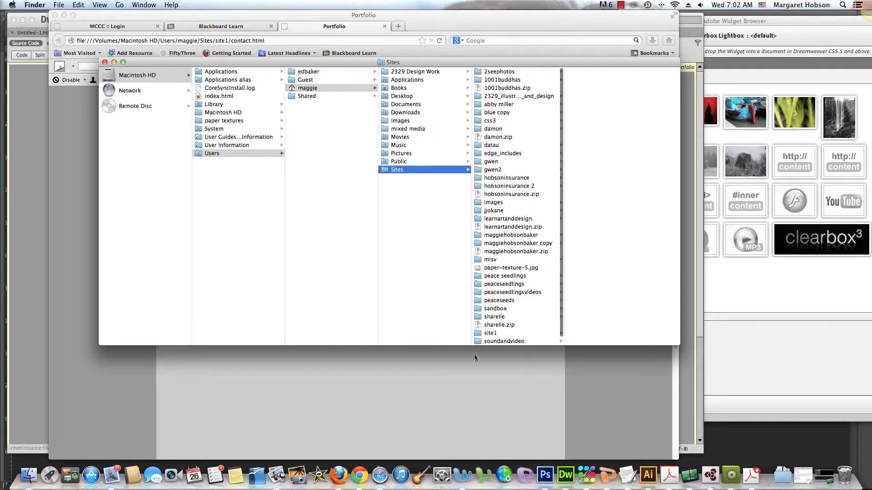
pyautogui.click(486, 333)
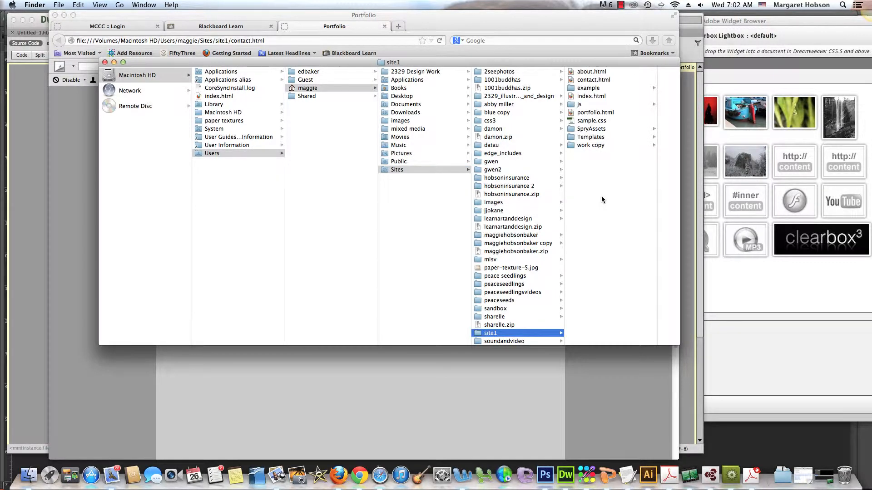
# - Rename the "work copy" folder in site1 as "work"
pyautogui.click(589, 145)
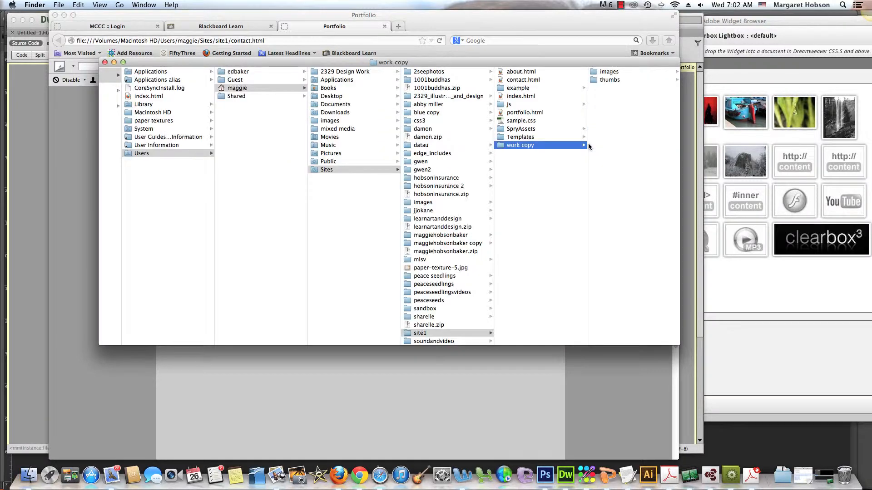
pyautogui.click(520, 145)
pyautogui.click(532, 145)
pyautogui.press('BackSpace')
pyautogui.press('BackSpace')
pyautogui.press('Return')
# - Examine the full-size artwork previews in the work folder's images subfolder, from bodhissatva.jpg through shivabirdstree.jpg
pyautogui.click(607, 72)
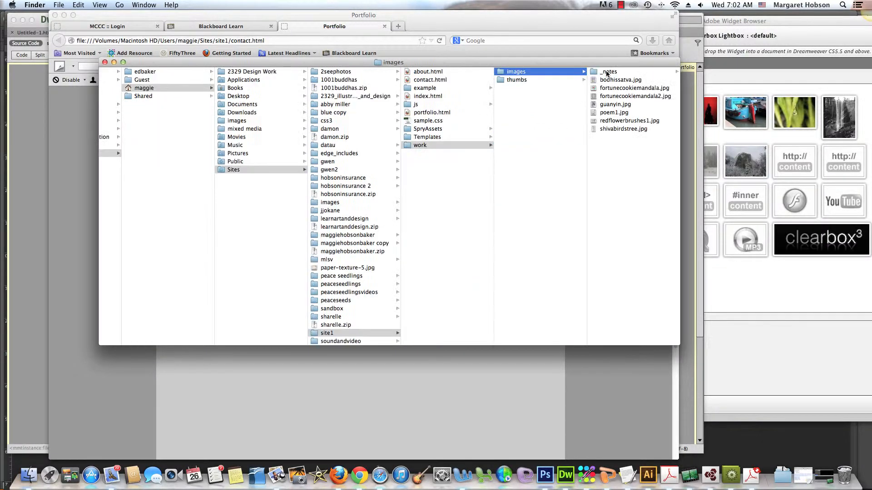
pyautogui.click(607, 80)
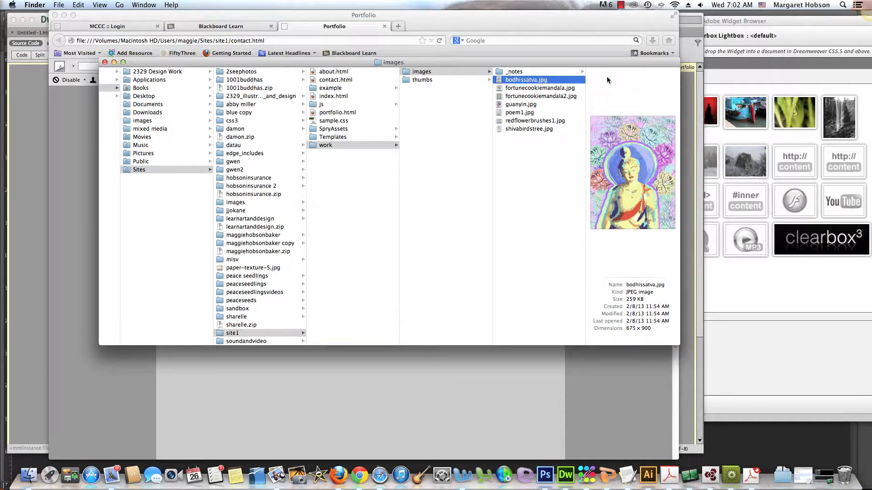
pyautogui.press('Down')
pyautogui.press('Down')
pyautogui.press('Up')
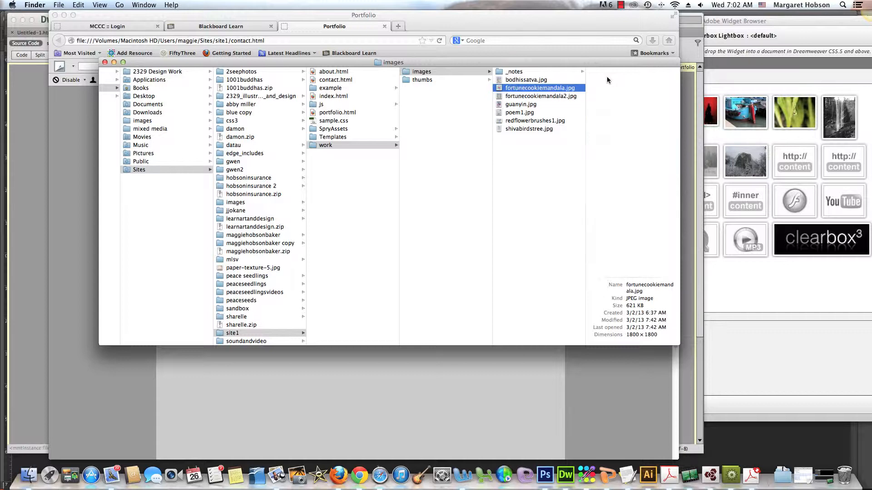
pyautogui.press('Down')
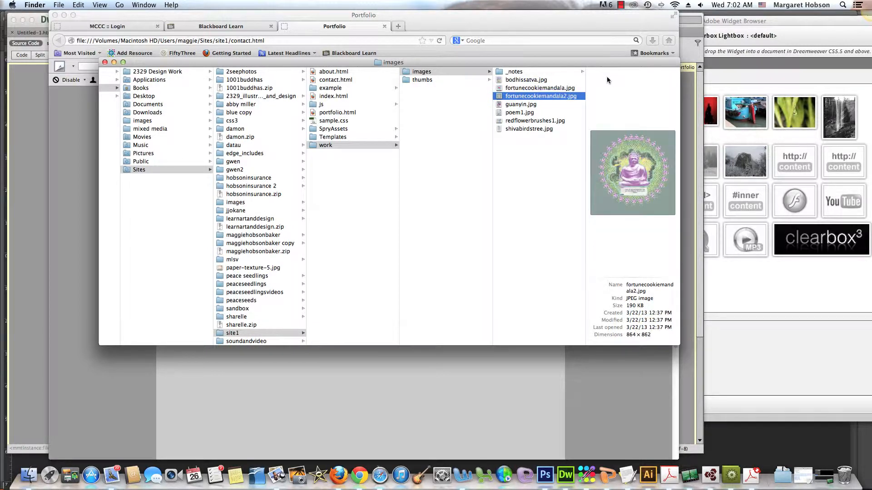
pyautogui.press('Down')
pyautogui.press('Down')
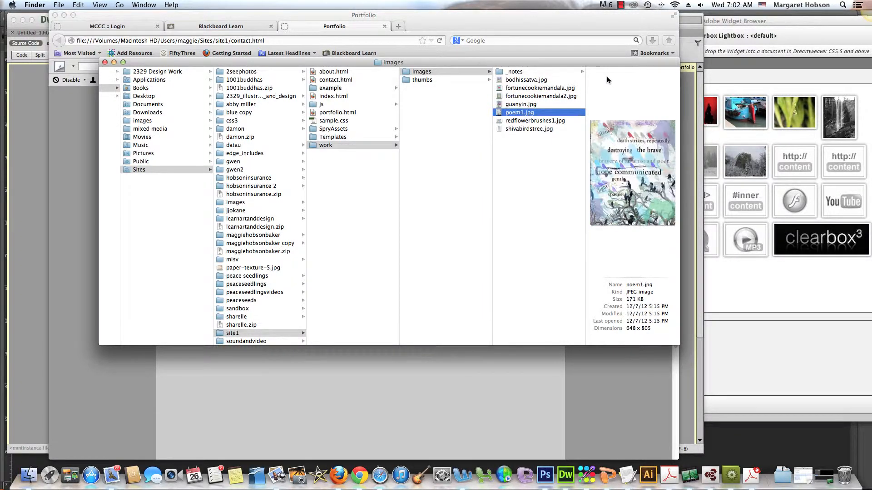
pyautogui.press('Down')
pyautogui.press('Down')
pyautogui.press('Up')
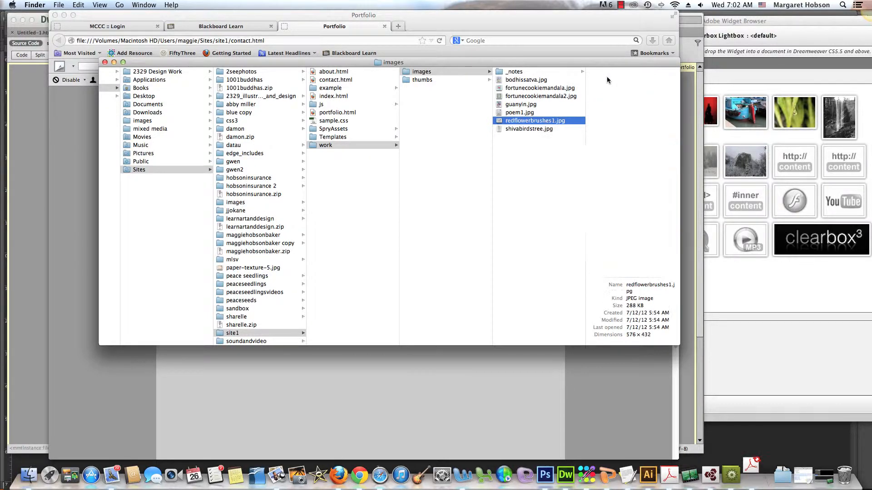
pyautogui.press('Up')
pyautogui.press('Down')
pyautogui.press('Down')
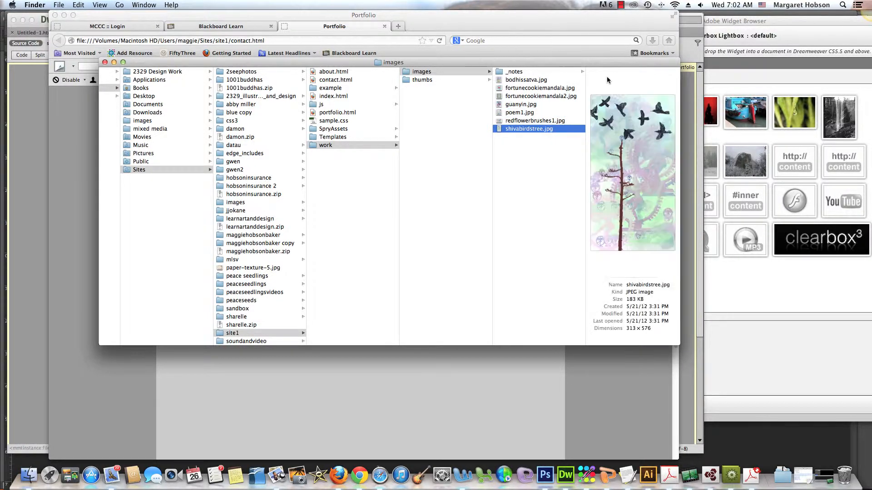
# - Examine the thumbnail previews and their pixel dimensions in the work folder's thumbs subfolder
pyautogui.click(418, 81)
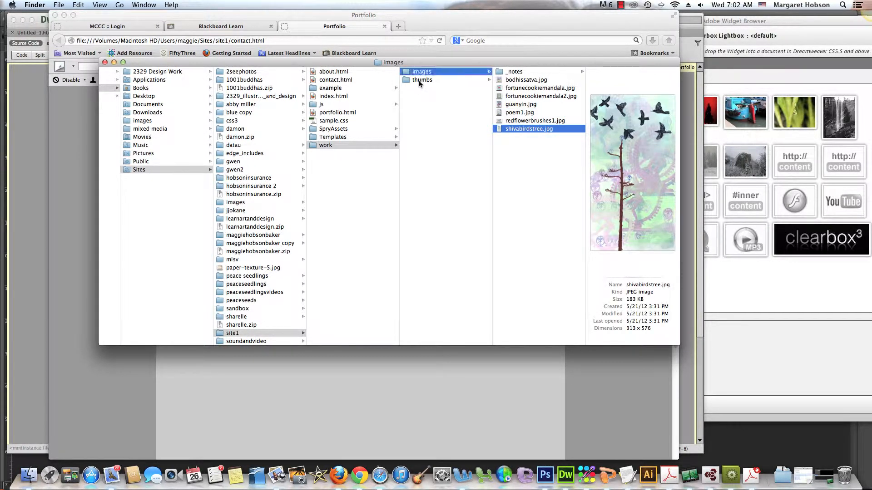
pyautogui.click(520, 82)
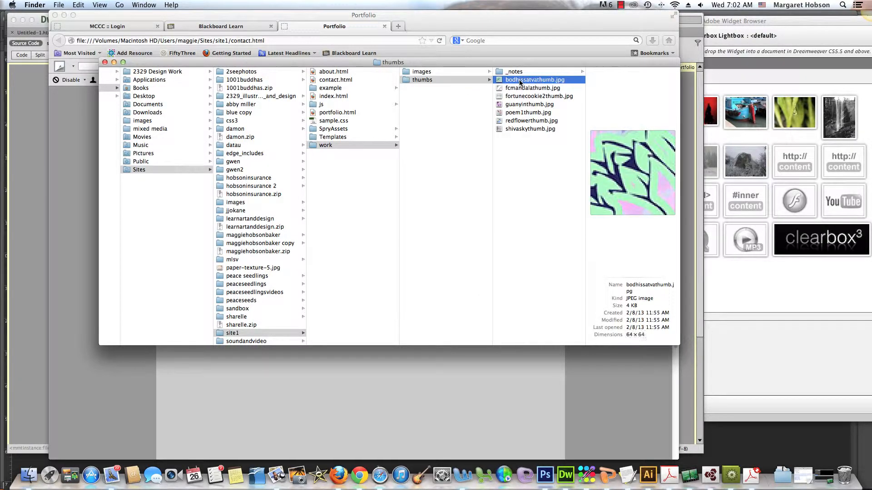
pyautogui.press('Down')
pyautogui.press('Down')
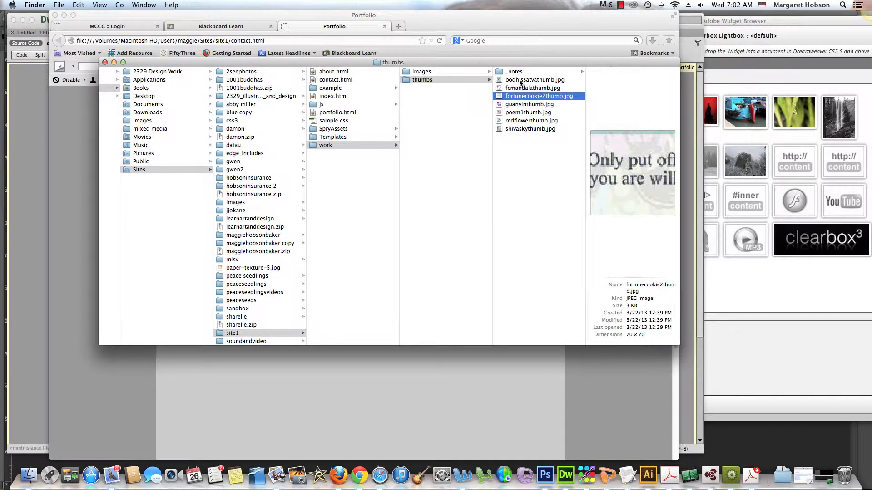
pyautogui.press('Down')
pyautogui.press('Down')
pyautogui.press('Down')
pyautogui.press('Down')
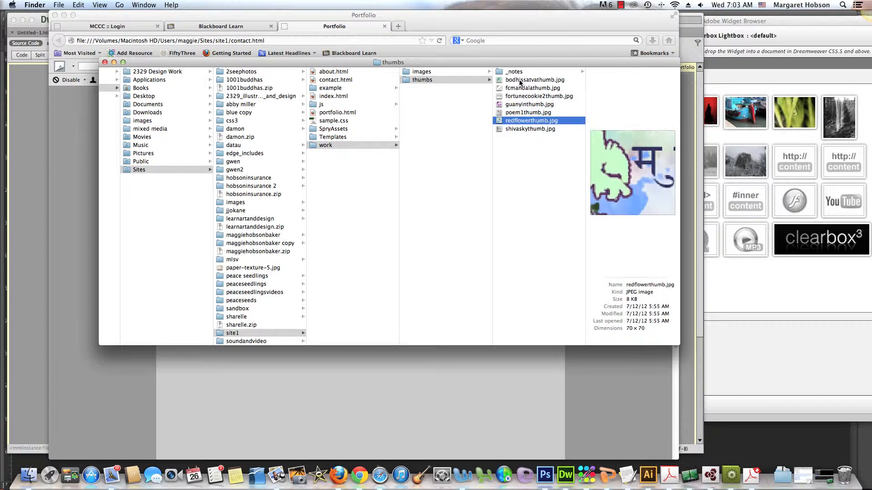
pyautogui.press('Up')
pyautogui.press('Up')
pyautogui.press('Up')
pyautogui.press('Up')
pyautogui.press('Up')
pyautogui.press('Up')
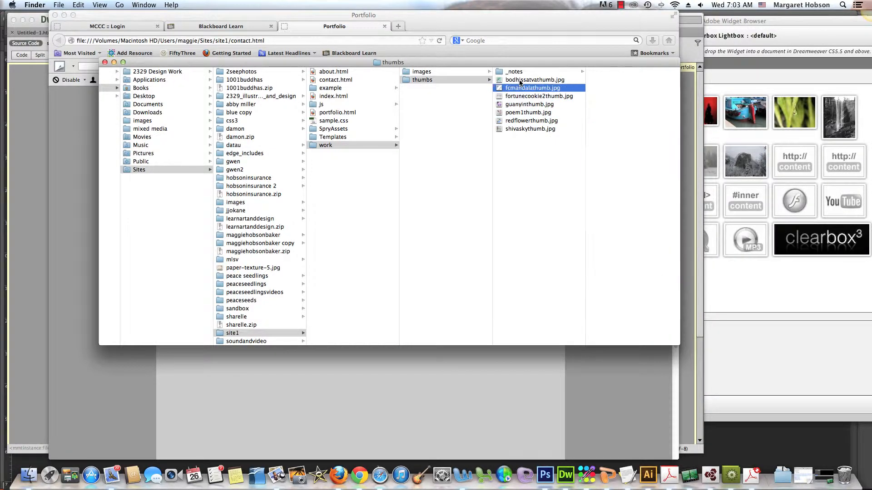
pyautogui.press('Down')
pyautogui.press('Down')
pyautogui.press('Down')
pyautogui.press('Down')
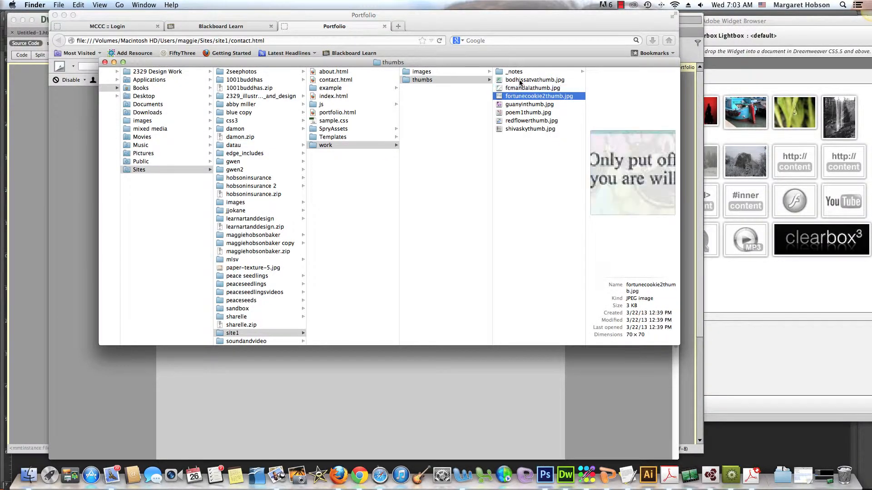
pyautogui.press('Up')
pyautogui.press('Up')
pyautogui.press('Up')
pyautogui.press('Up')
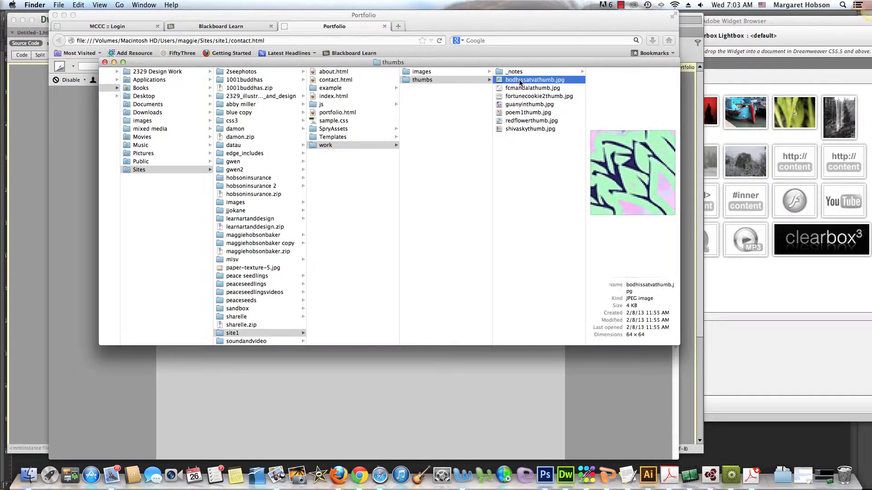
# - Open bodhissatvathumb.jpg in Preview, resize it proportionally to 70 × 70 pixels and save the file
pyautogui.doubleClick(521, 81)
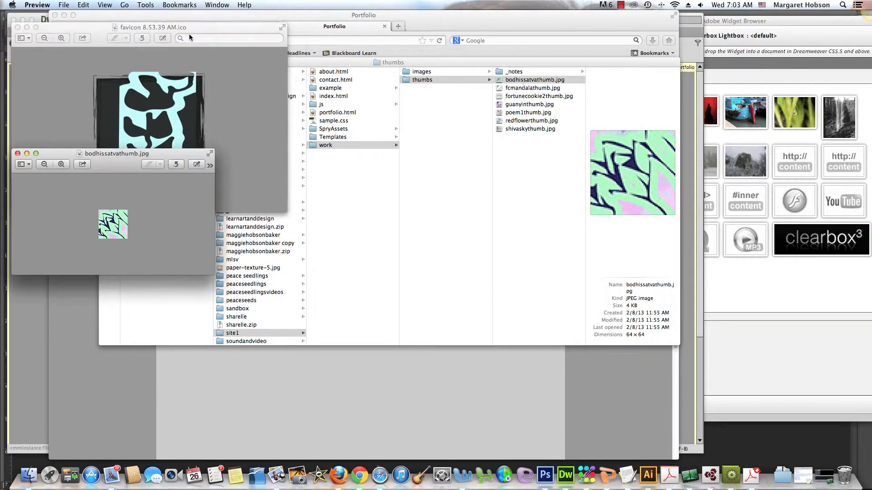
pyautogui.moveTo(121, 156); pyautogui.dragTo(193, 50)
pyautogui.click(146, 5)
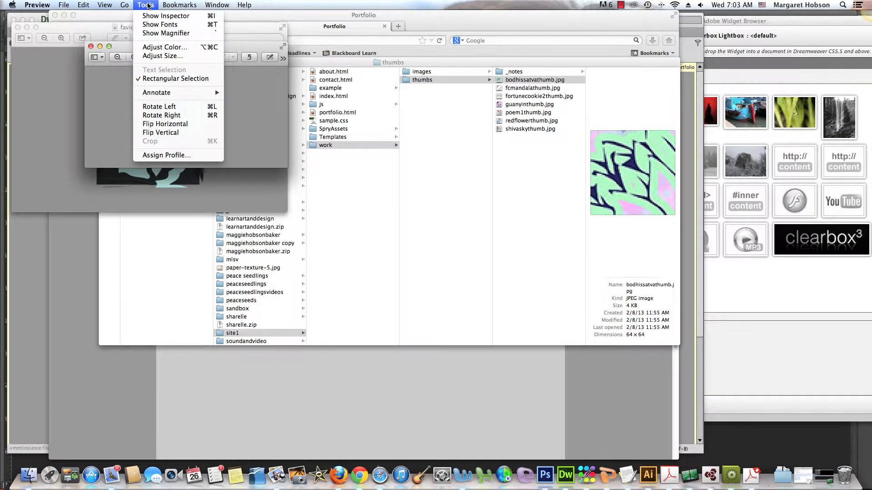
pyautogui.click(147, 55)
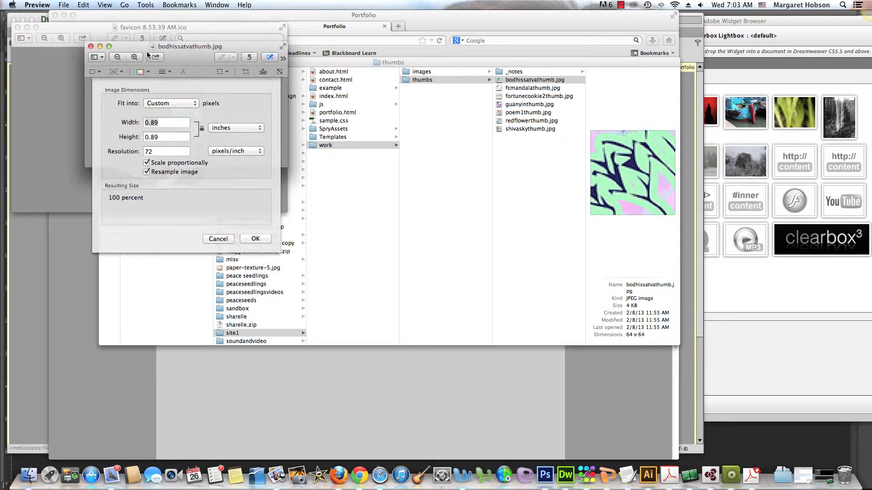
pyautogui.click(257, 127)
pyautogui.click(241, 113)
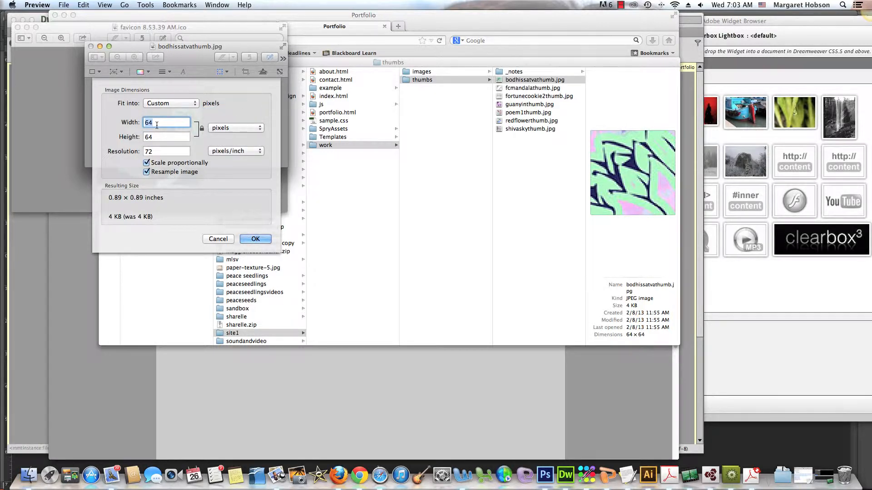
pyautogui.write('70')
pyautogui.click(255, 239)
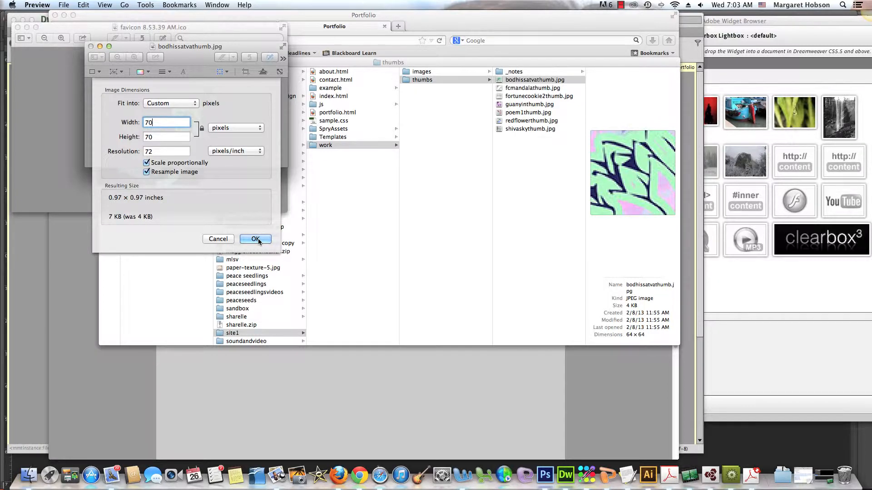
pyautogui.click(63, 5)
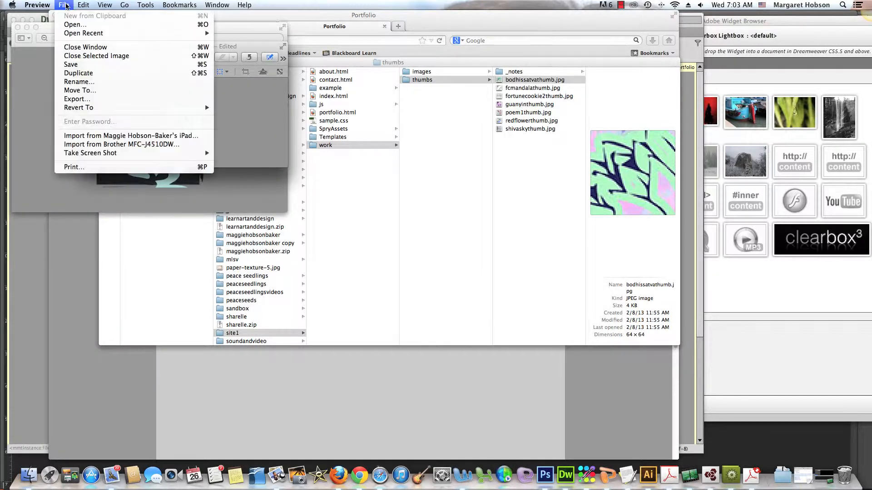
pyautogui.click(71, 64)
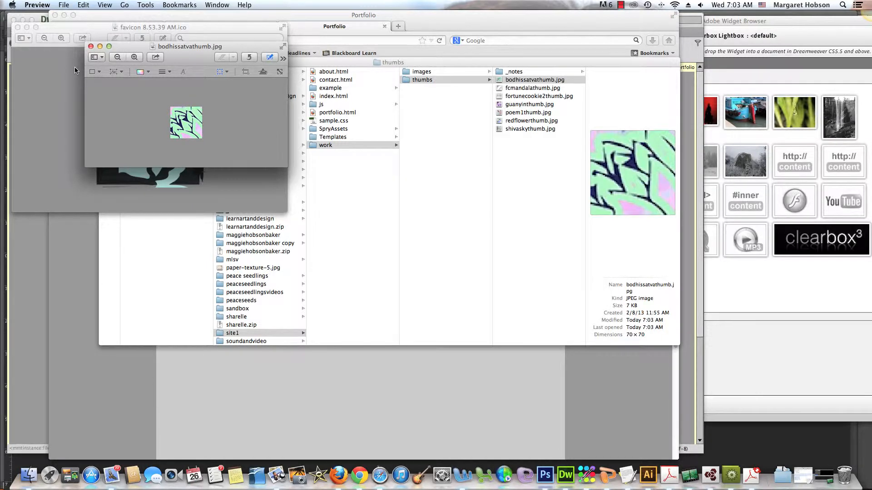
# - Close bodhissatvathumb.jpg and open fortunecookiemandala.jpg from the work folder's images subfolder in Preview
pyautogui.click(91, 46)
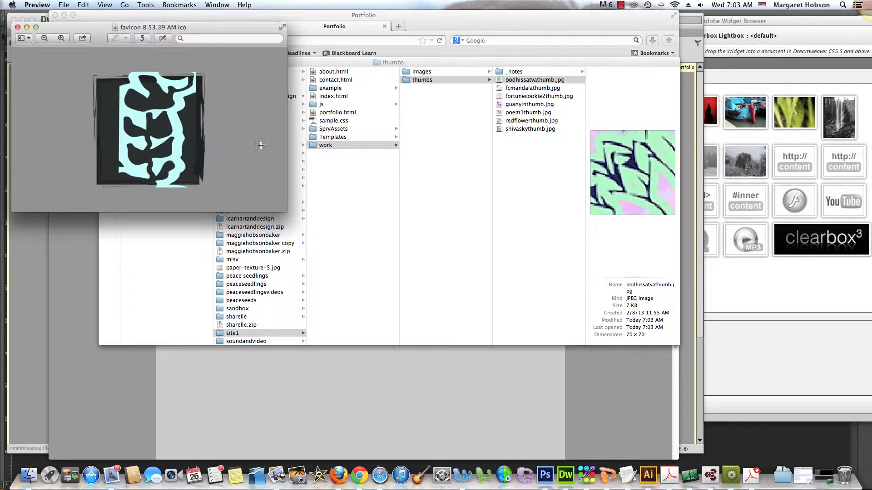
pyautogui.click(430, 83)
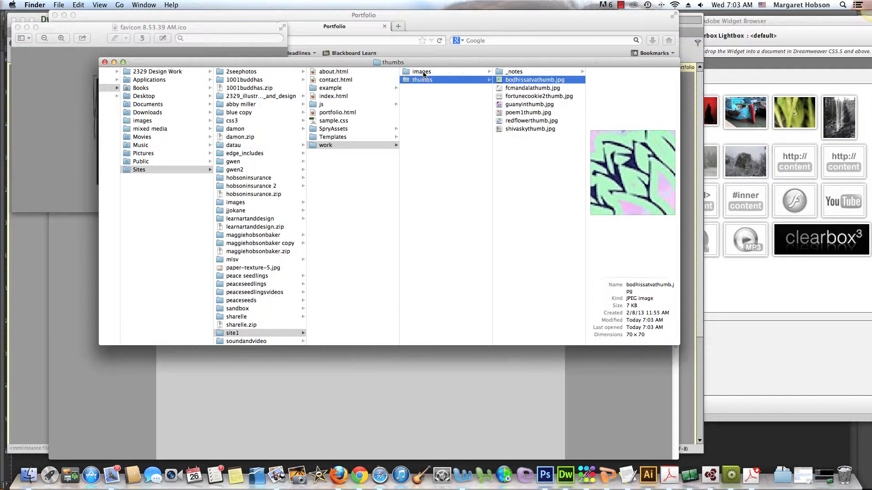
pyautogui.click(424, 72)
pyautogui.click(515, 81)
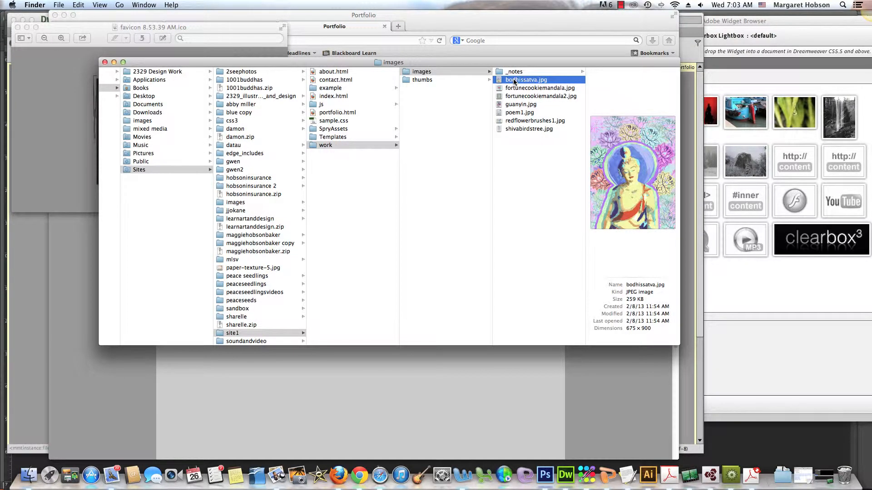
pyautogui.press('Down')
pyautogui.press('Down')
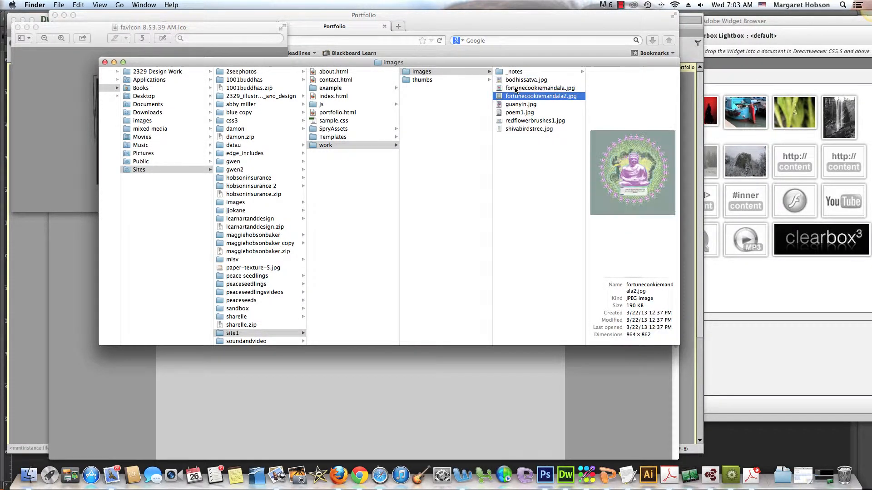
pyautogui.press('Up')
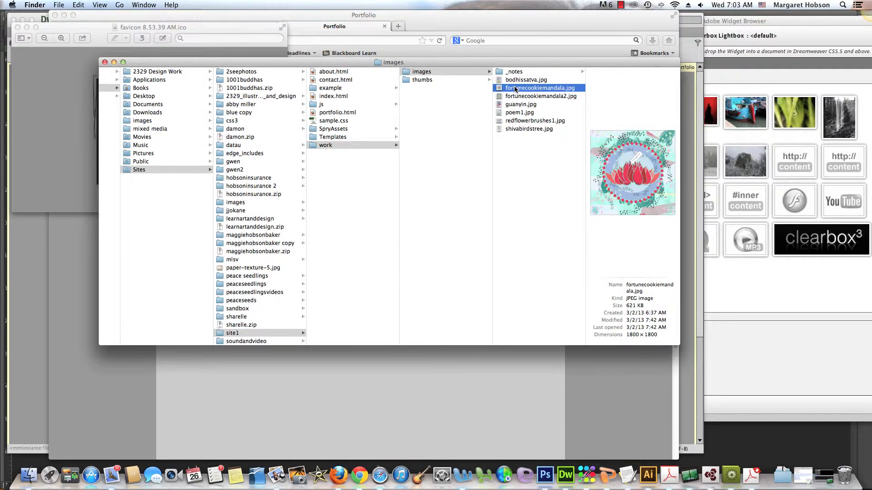
pyautogui.doubleClick(516, 88)
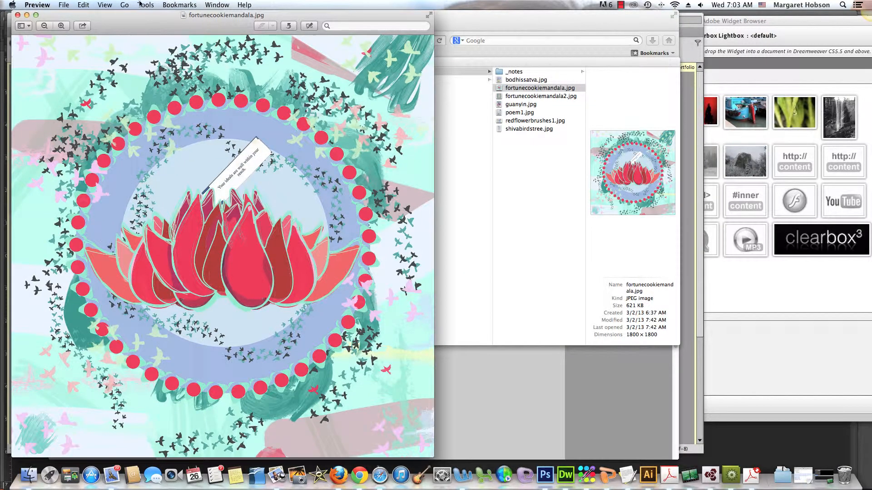
# - Resize fortunecookiemandala.jpg proportionally to 900 × 900 pixels, save it and close the open Preview windows
pyautogui.click(146, 5)
pyautogui.click(154, 55)
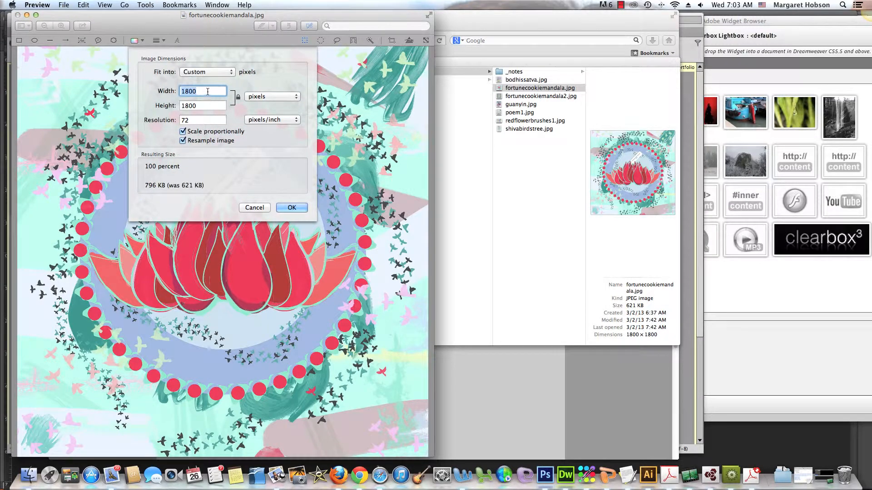
pyautogui.write('900')
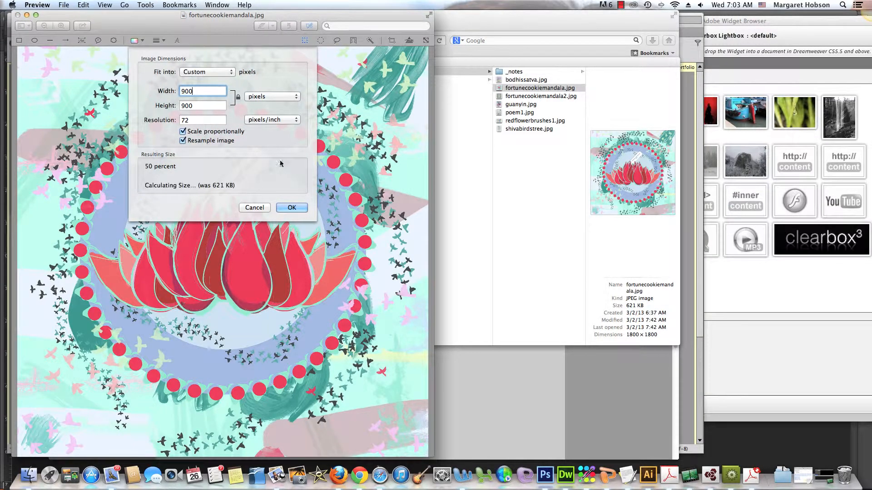
pyautogui.click(287, 207)
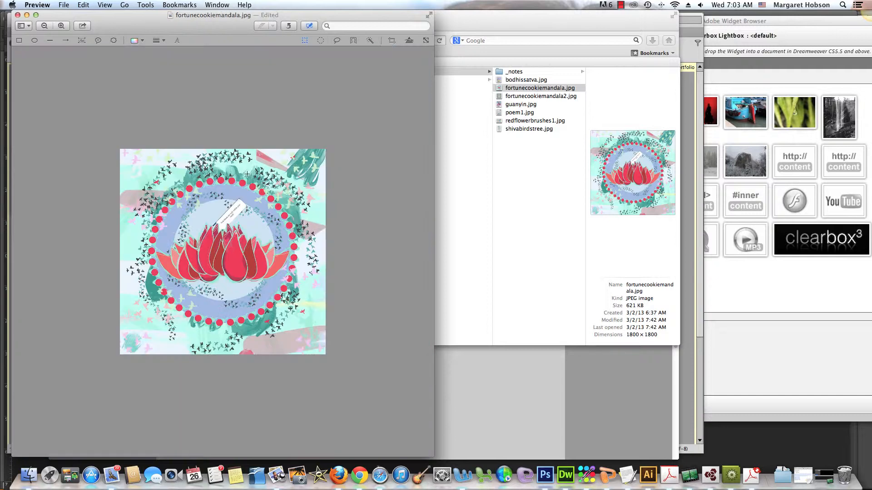
pyautogui.click(74, 3)
pyautogui.click(71, 63)
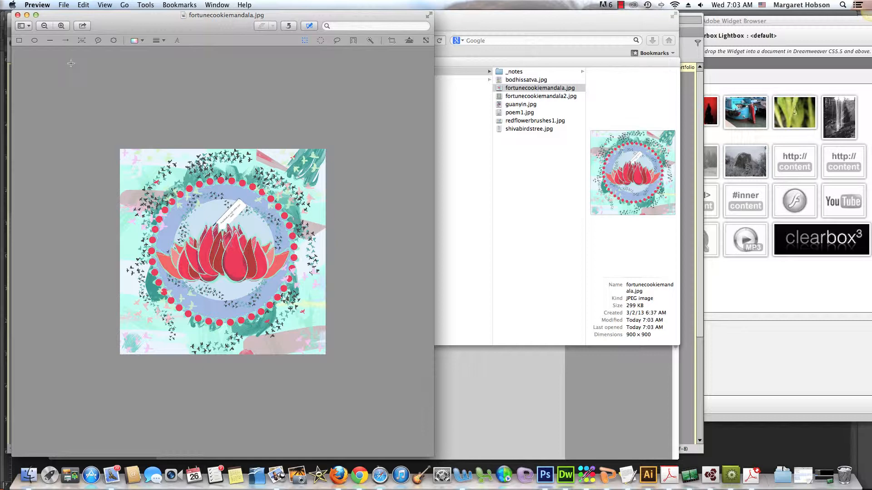
pyautogui.click(18, 15)
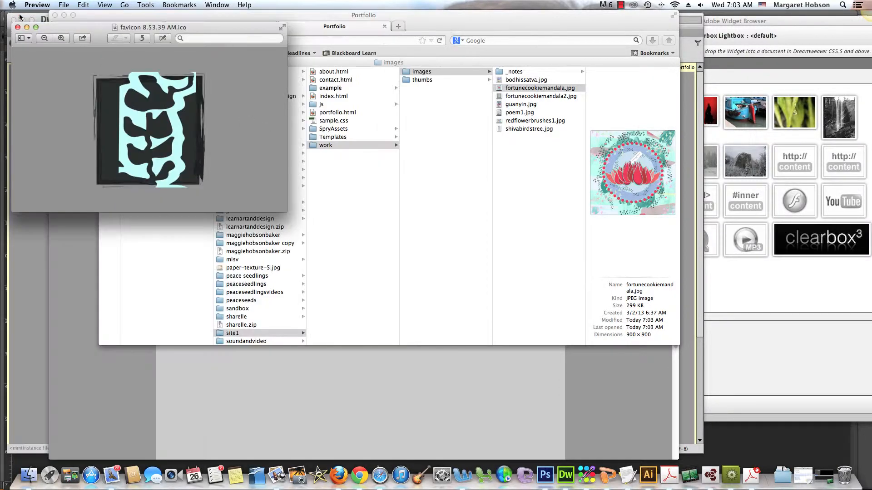
pyautogui.click(17, 28)
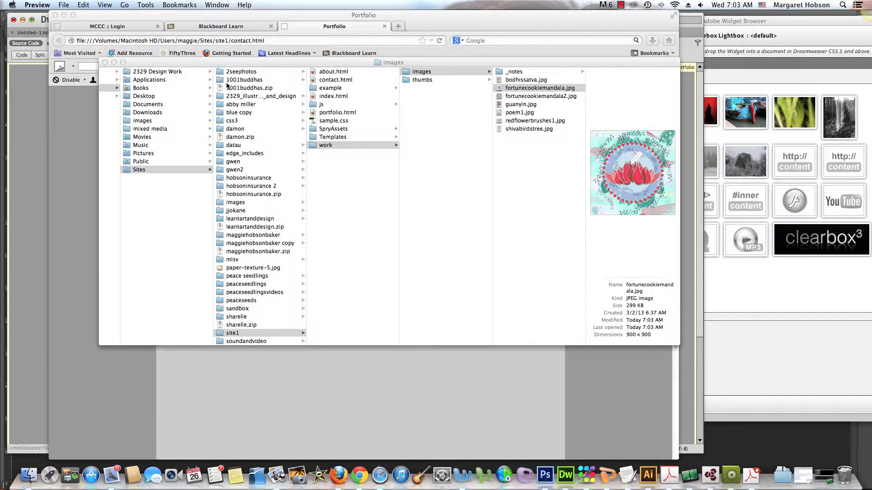
# - Examine the widget's placeholder GIFs and the slides subfolder in site1's example folder
pyautogui.moveTo(201, 64); pyautogui.dragTo(193, 65)
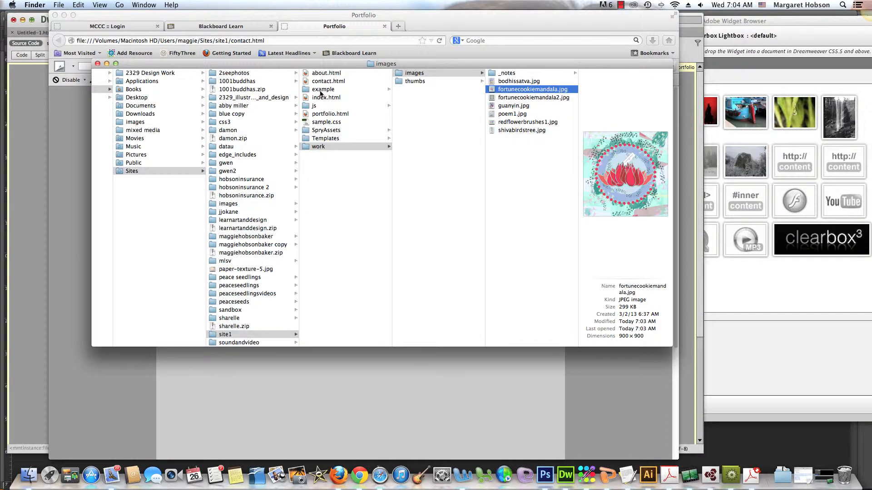
pyautogui.click(323, 90)
pyautogui.click(425, 98)
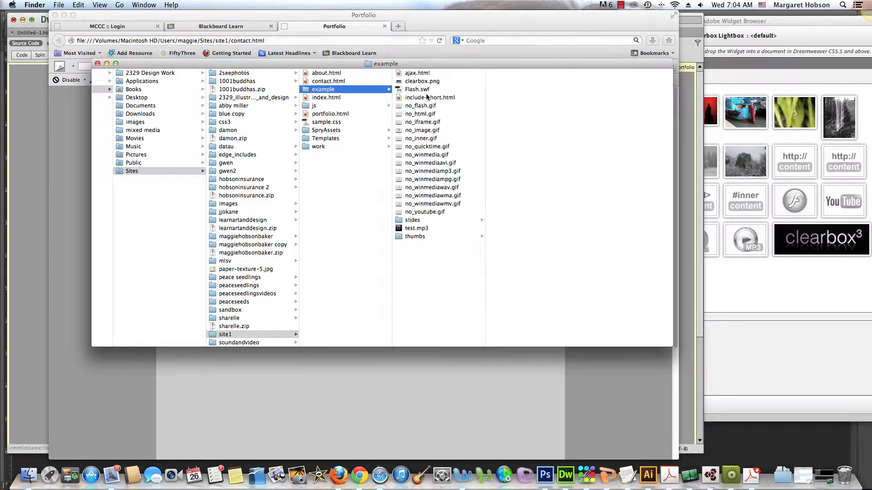
pyautogui.click(422, 114)
pyautogui.click(423, 122)
pyautogui.click(422, 130)
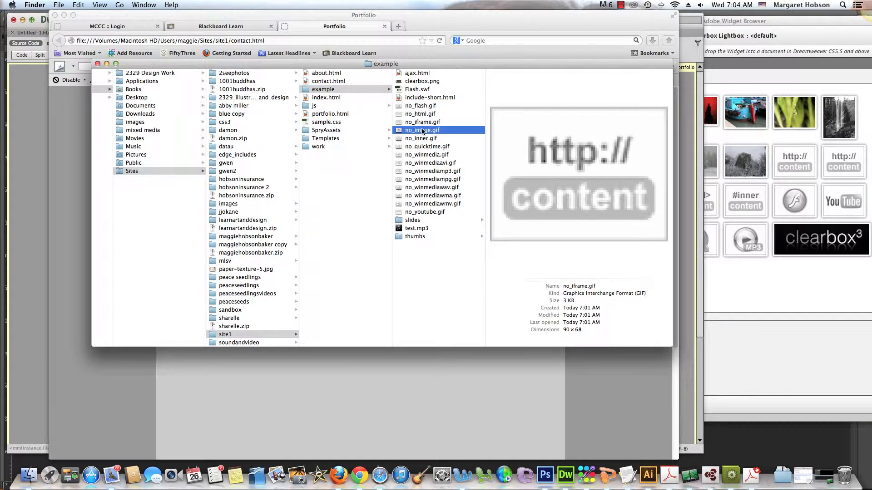
pyautogui.click(422, 139)
pyautogui.click(422, 155)
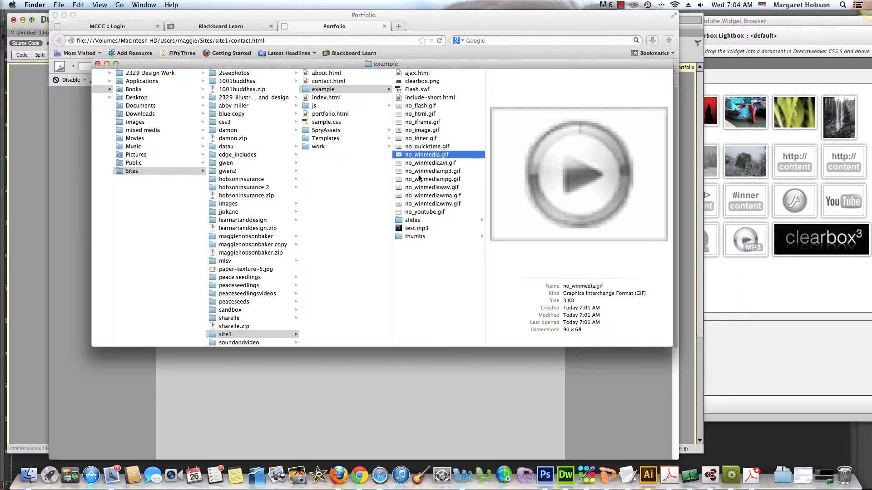
pyautogui.click(420, 179)
pyautogui.click(420, 196)
pyautogui.click(419, 220)
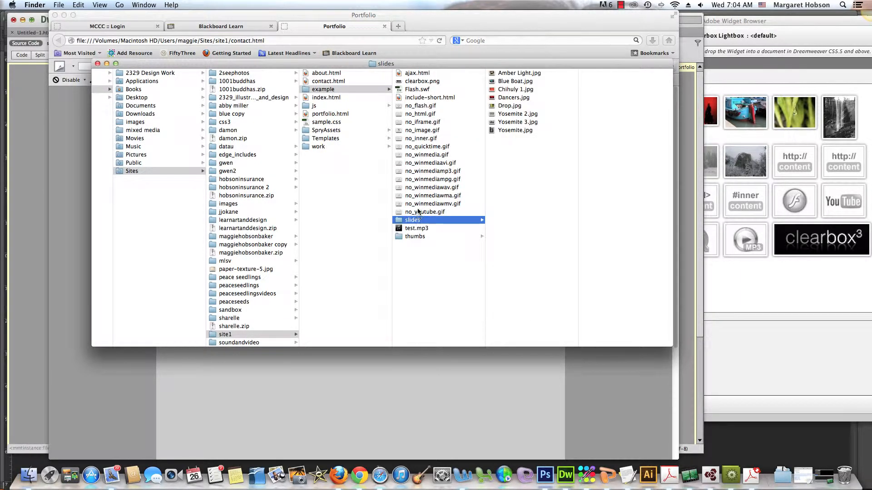
pyautogui.click(418, 212)
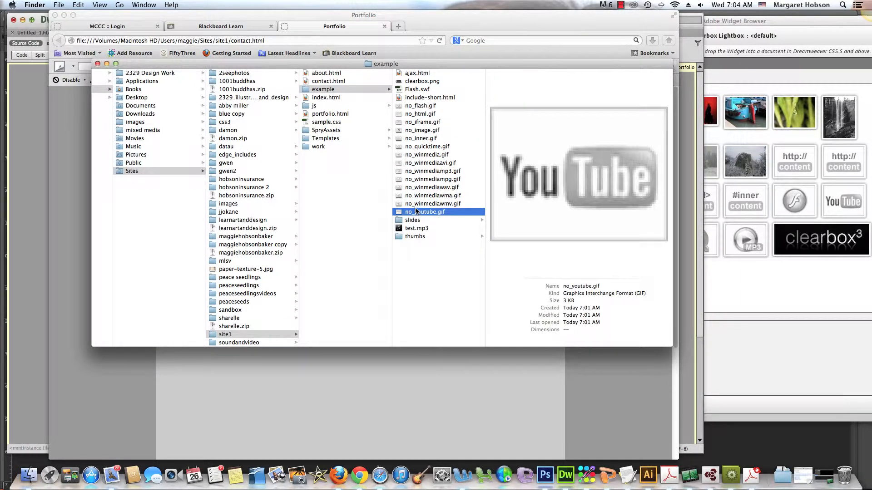
# - Examine the clearbox.js script in site1's js folder
pyautogui.click(310, 106)
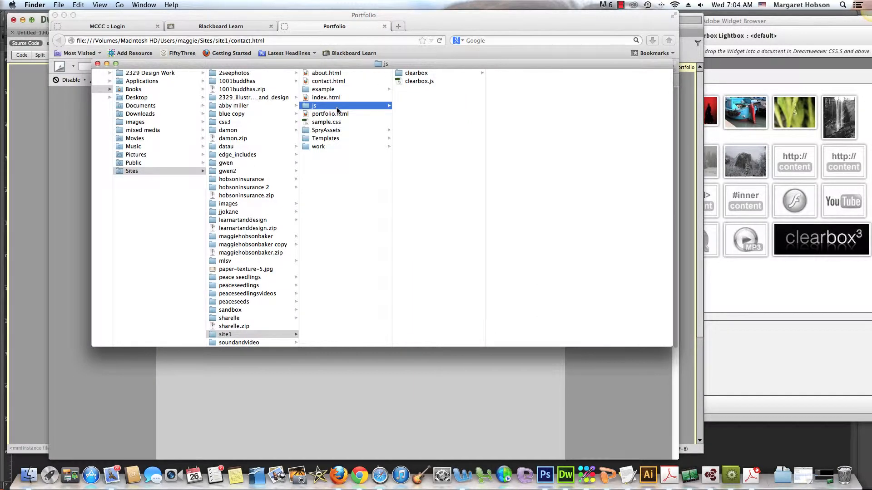
pyautogui.click(411, 81)
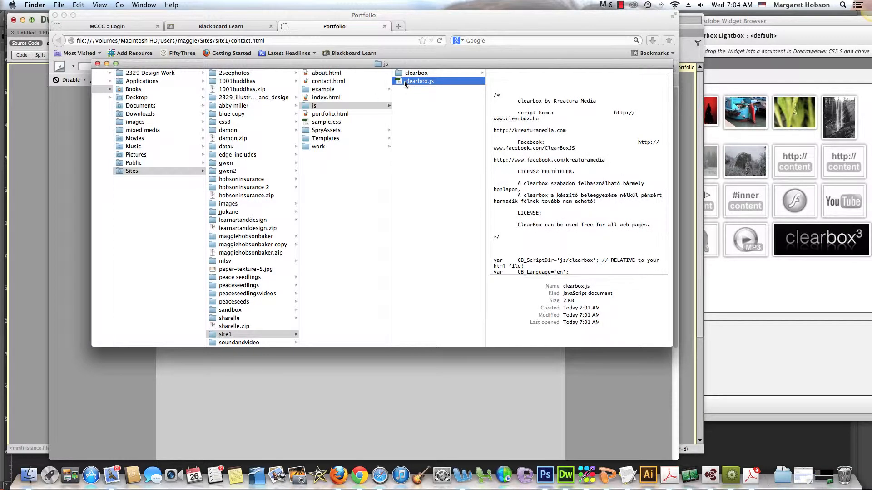
pyautogui.click(313, 108)
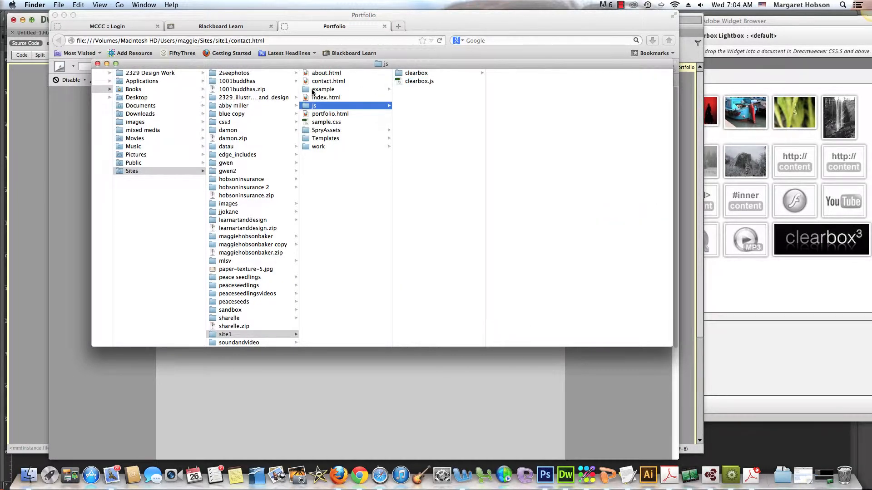
# - Examine Flash.swf and clearbox.png in the example folder, plus the sample photos in its slides subfolder
pyautogui.click(313, 90)
pyautogui.click(407, 90)
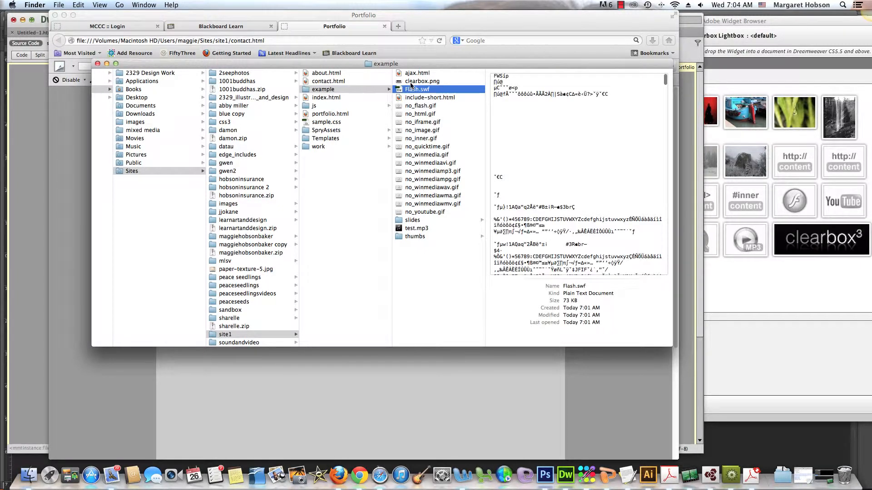
pyautogui.click(411, 82)
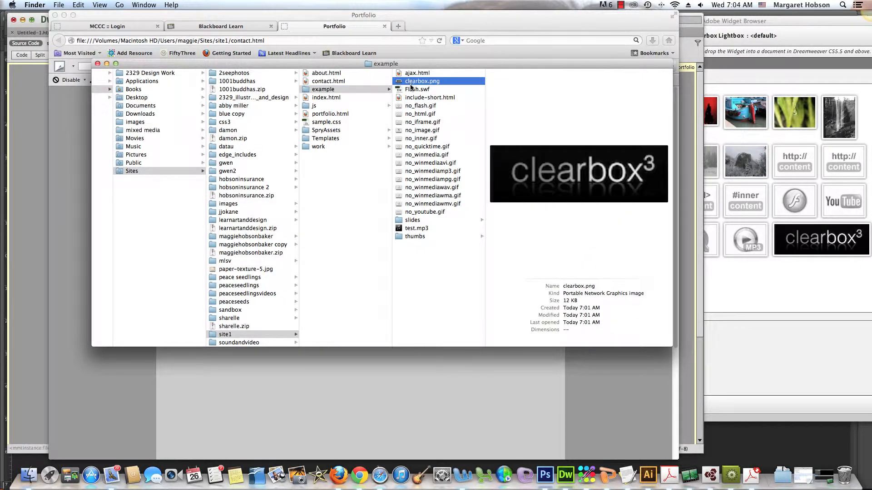
pyautogui.click(415, 221)
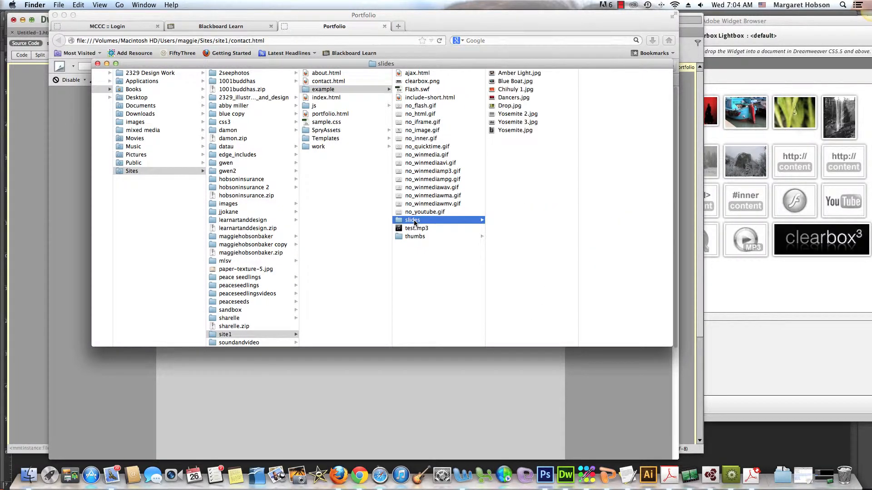
pyautogui.click(505, 107)
pyautogui.click(505, 74)
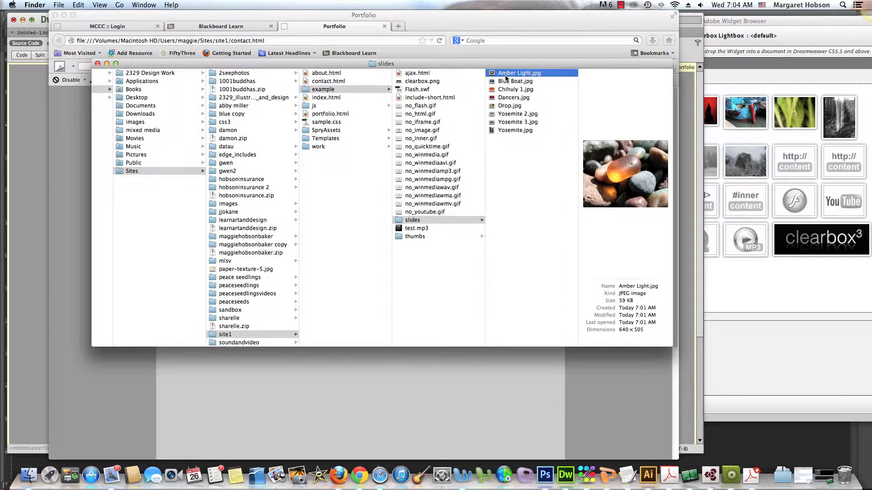
pyautogui.click(506, 89)
pyautogui.click(507, 106)
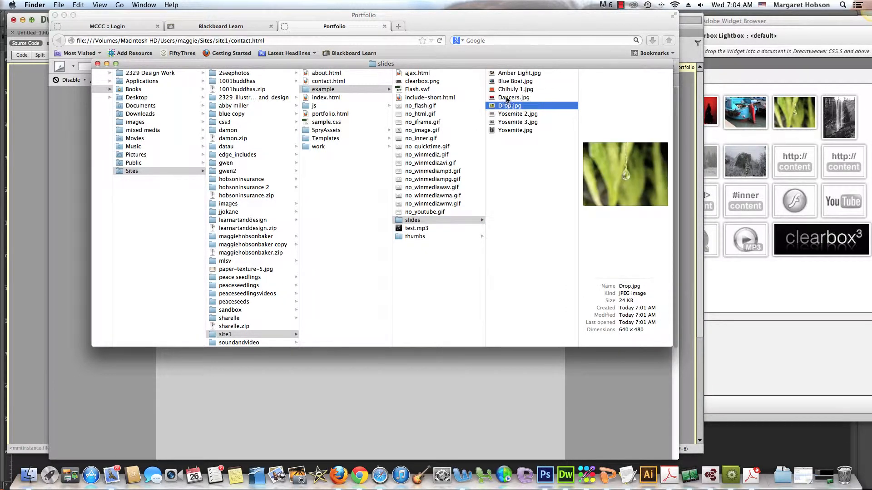
pyautogui.click(506, 98)
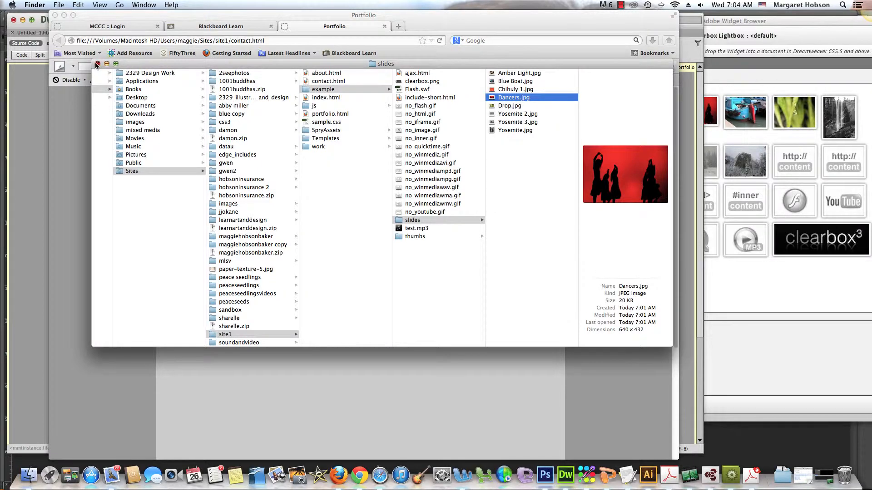
# - Close the Finder window, minimize Firefox and return to contact.html in Dreamweaver
pyautogui.click(97, 64)
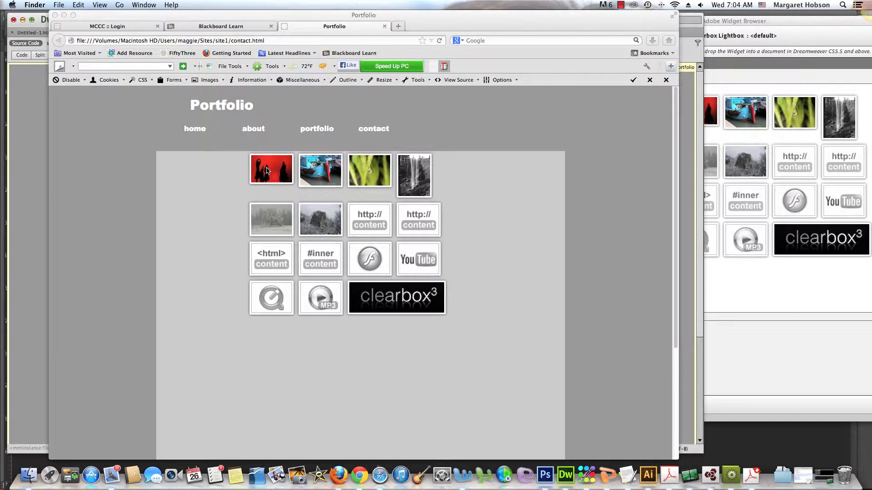
pyautogui.click(365, 307)
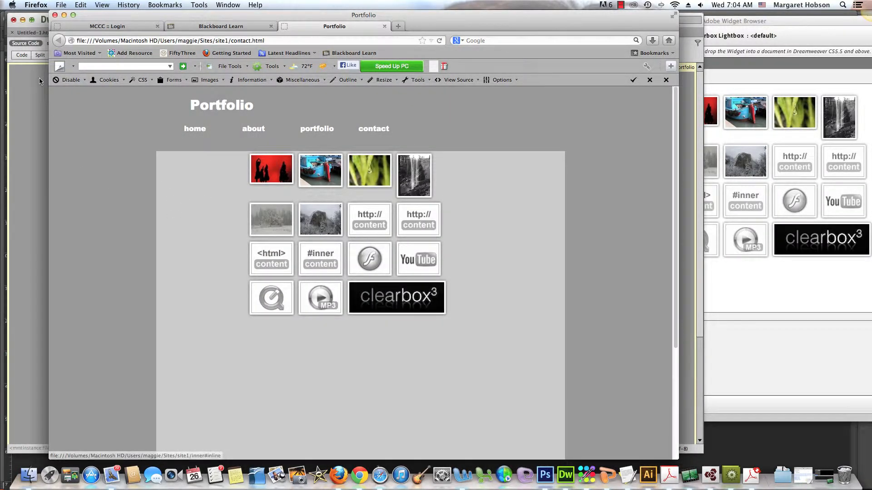
pyautogui.click(212, 28)
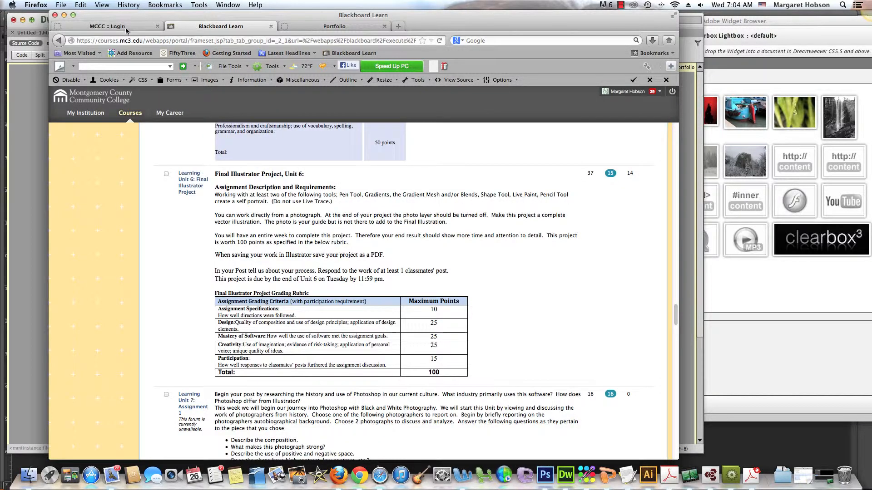
pyautogui.click(64, 15)
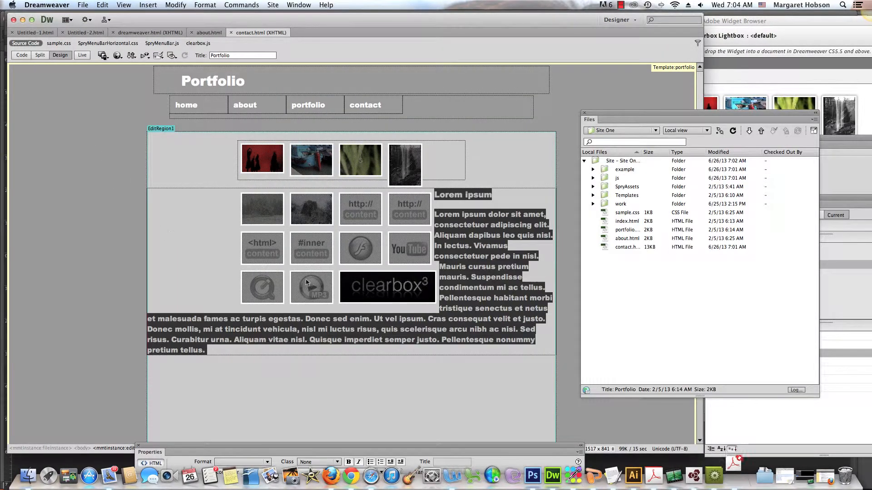
# - Delete the "inline" div with the Lorem ipsum text from the gallery on contact.html
pyautogui.click(412, 289)
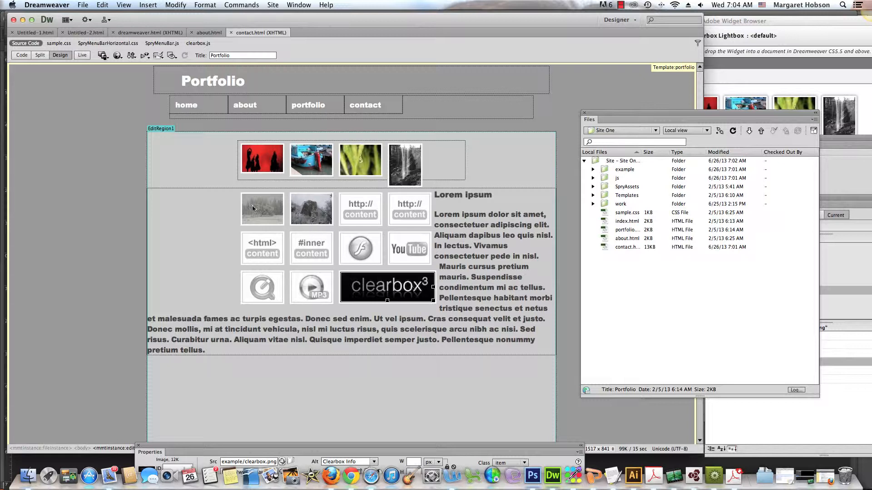
pyautogui.click(353, 207)
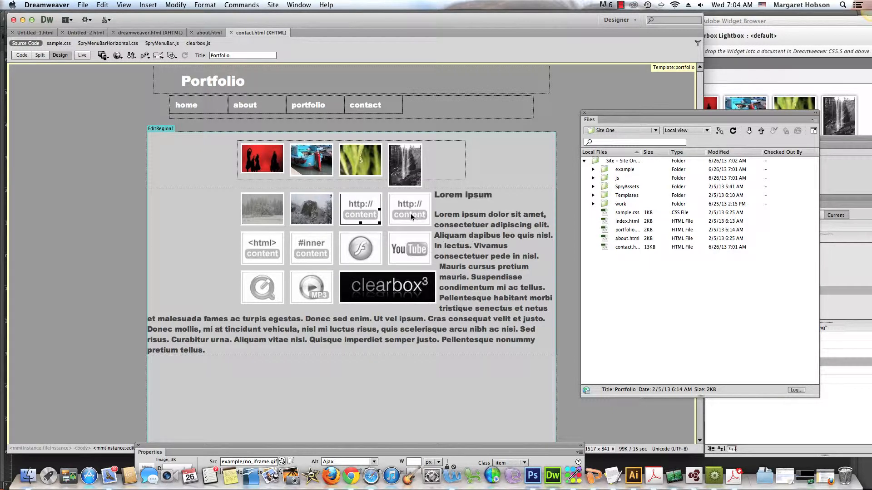
pyautogui.click(527, 353)
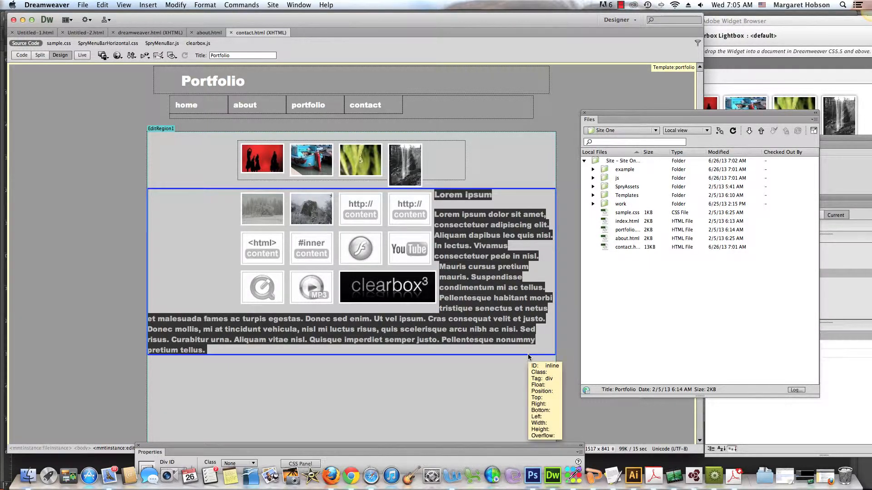
pyautogui.press('Delete')
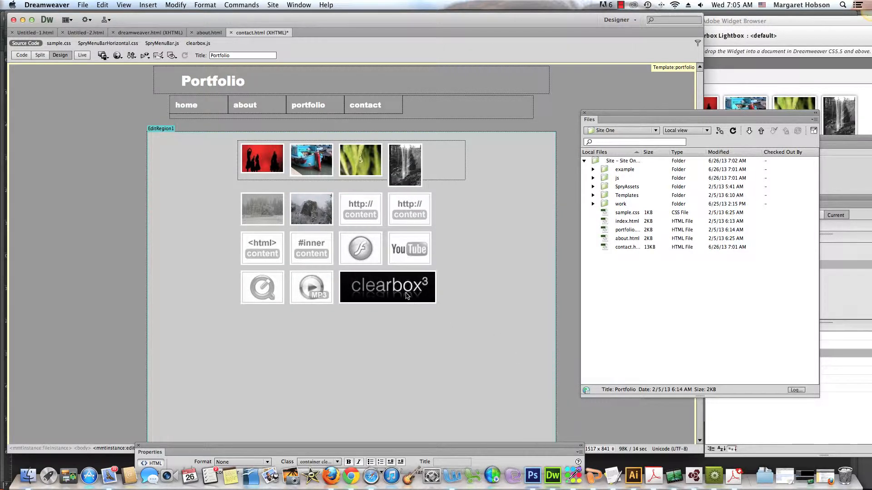
# - Delete the clearbox³ banner and the MP3 and QuickTime sample thumbnails from the gallery's last row
pyautogui.click(407, 296)
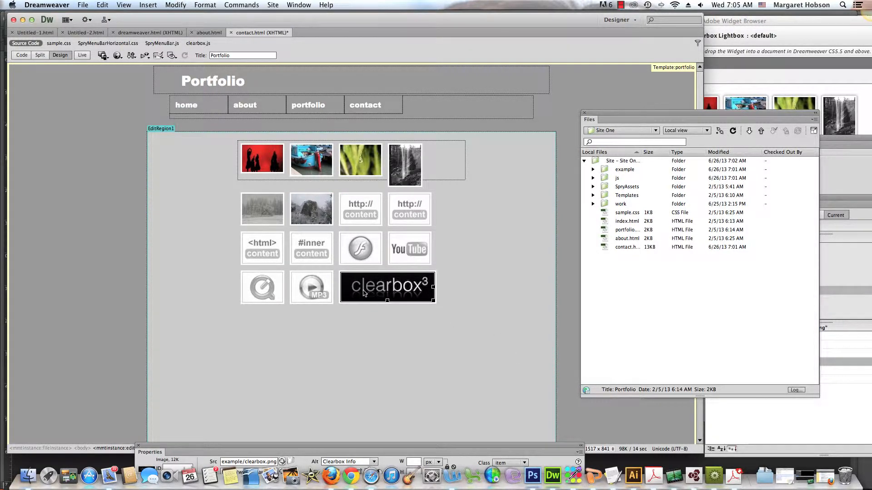
pyautogui.press('Delete')
pyautogui.press('Delete')
pyautogui.click(263, 284)
pyautogui.press('Delete')
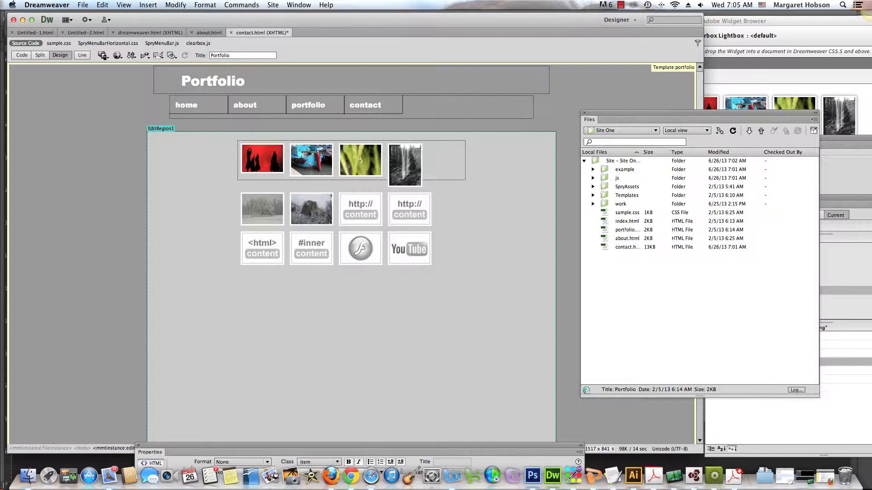
# - Delete the <html> content, #inner content, Flash and YouTube sample thumbnails from the gallery's third row
pyautogui.click(263, 255)
pyautogui.press('Delete')
pyautogui.click(304, 249)
pyautogui.press('Delete')
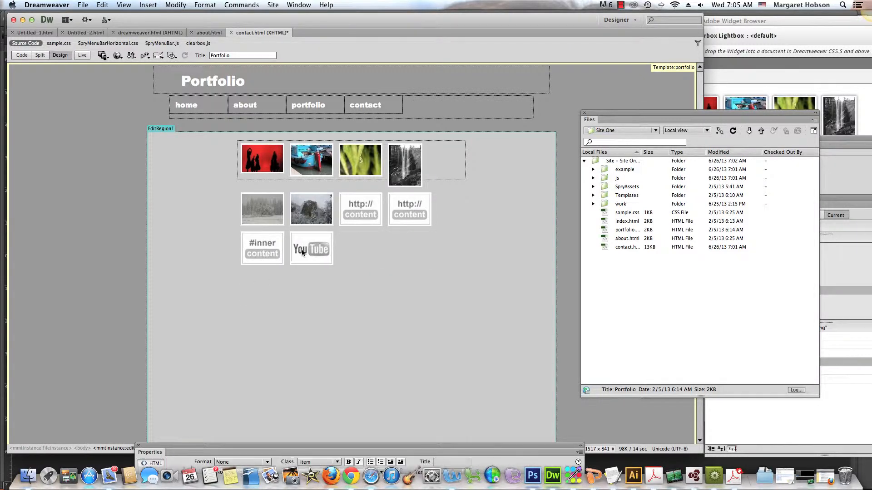
pyautogui.click(283, 251)
pyautogui.moveTo(286, 251); pyautogui.dragTo(315, 254)
pyautogui.press('Delete')
pyautogui.click(396, 218)
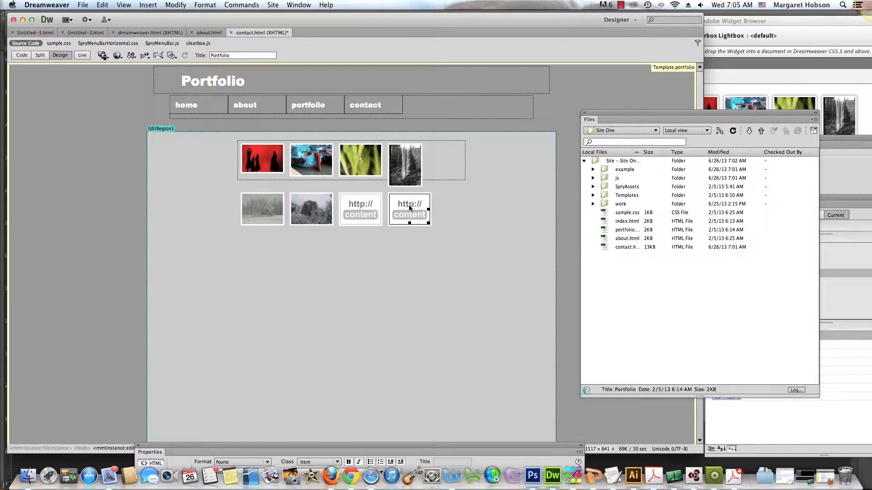
pyautogui.press('Delete')
pyautogui.click(357, 209)
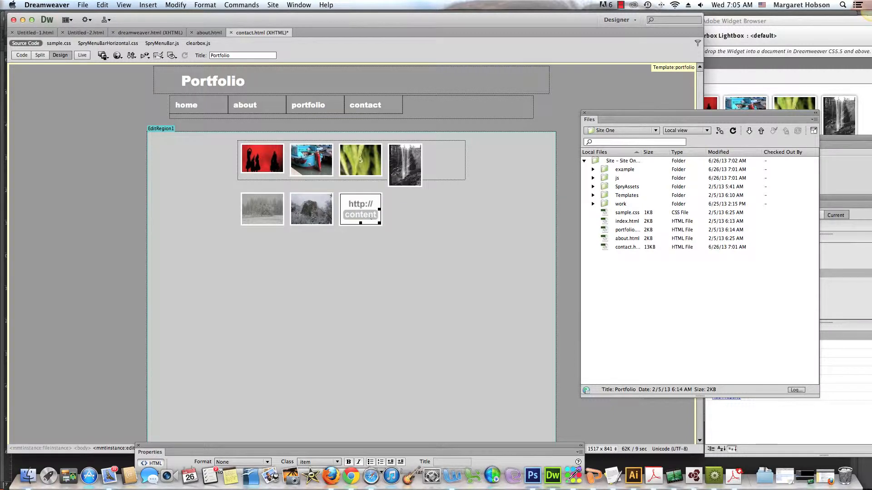
# - Examine the code of the remaining gallery items in Split view and return to Design view
pyautogui.click(40, 54)
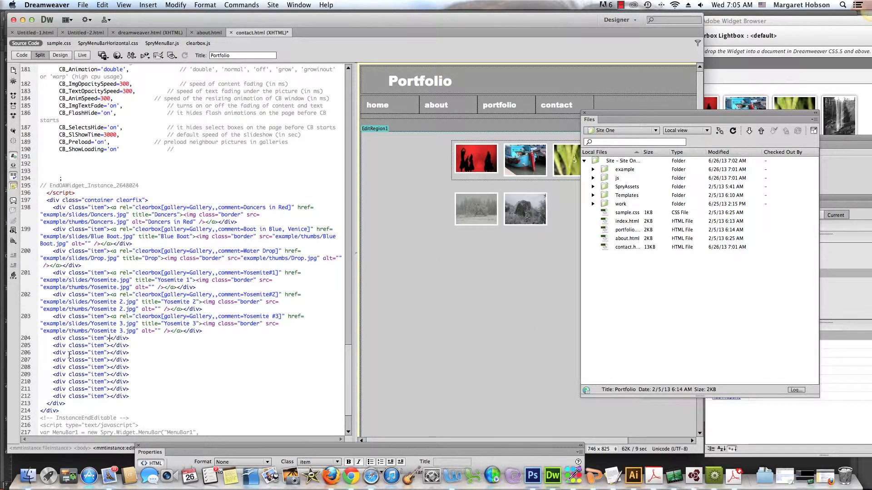
pyautogui.click(129, 331)
pyautogui.click(139, 281)
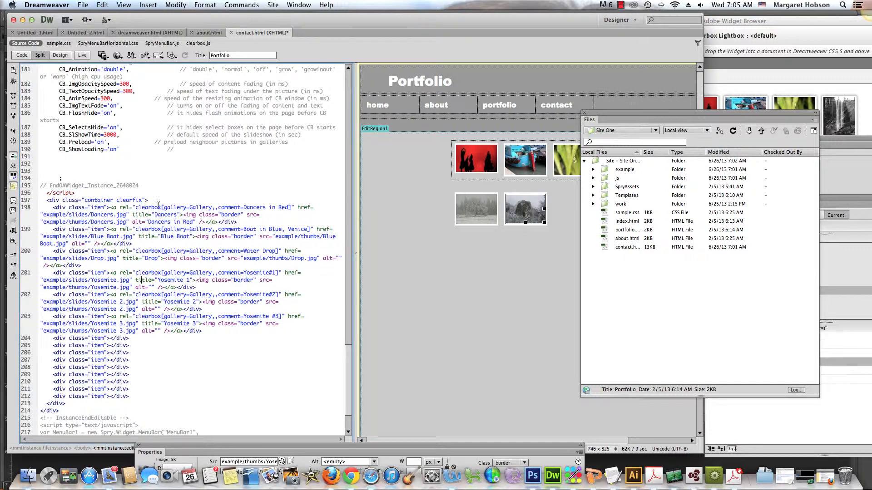
pyautogui.click(60, 55)
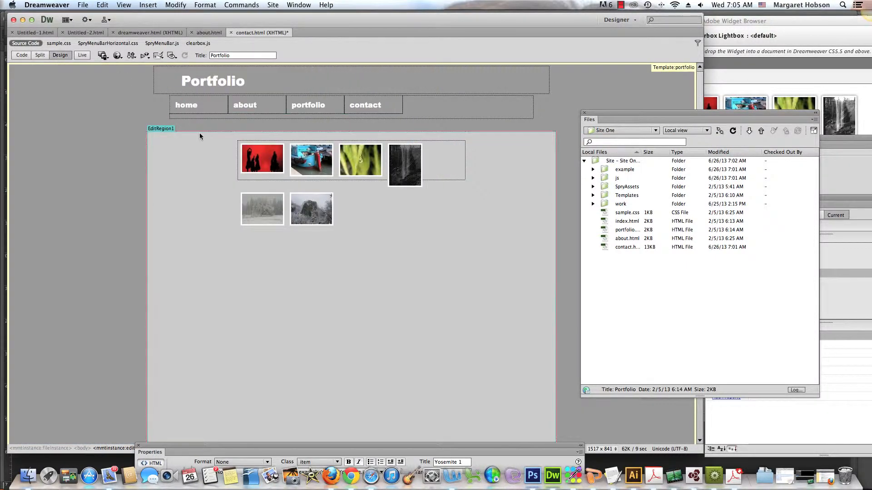
# - Bring the image properties fully into view and set the red Dancers thumbnail's source to work/thumbs/bodhissatvathumb.jpg
pyautogui.moveTo(254, 162); pyautogui.dragTo(261, 122)
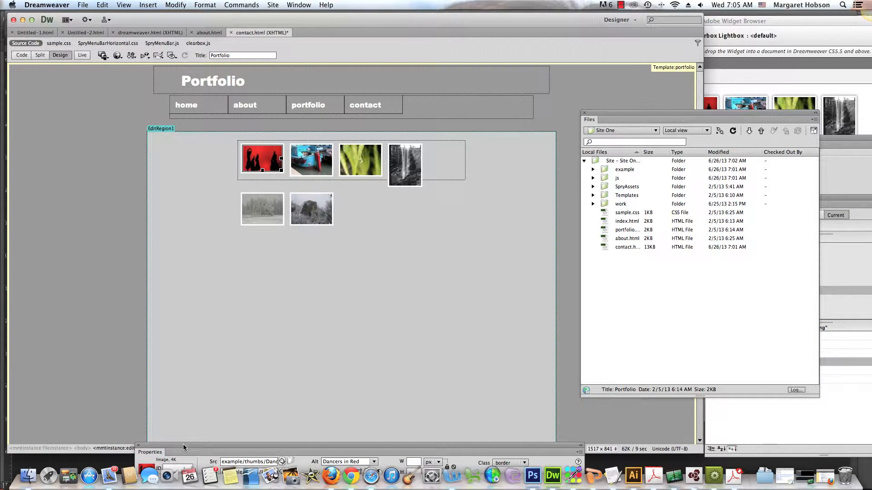
pyautogui.moveTo(184, 444); pyautogui.dragTo(136, 263)
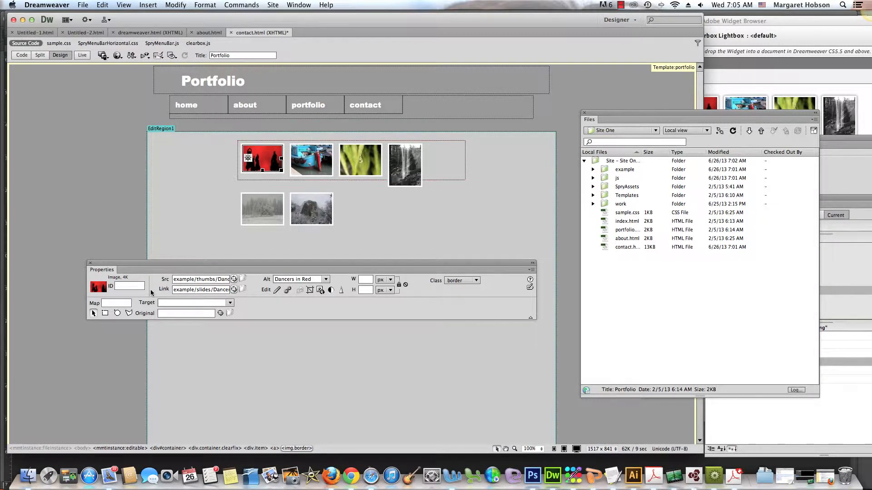
pyautogui.click(242, 278)
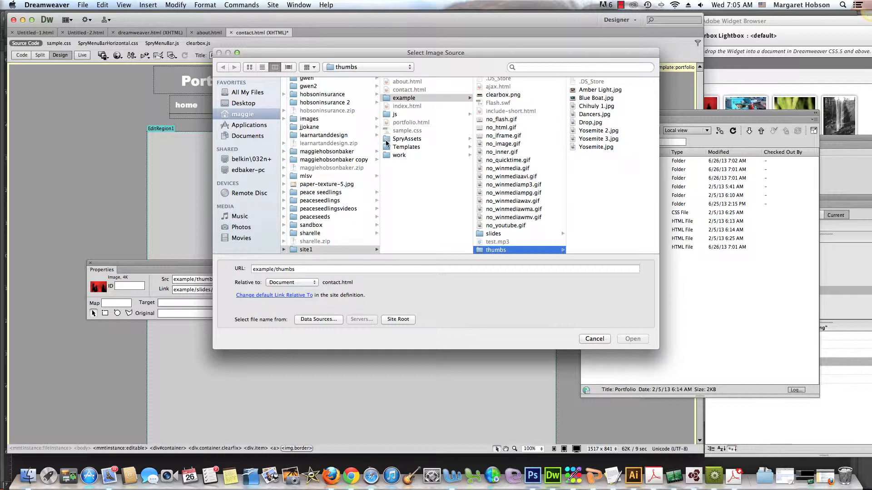
pyautogui.click(391, 156)
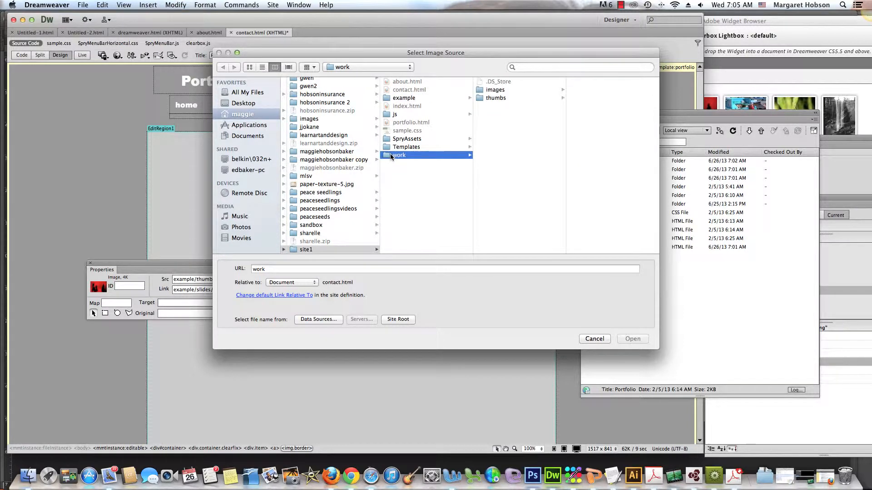
pyautogui.click(496, 98)
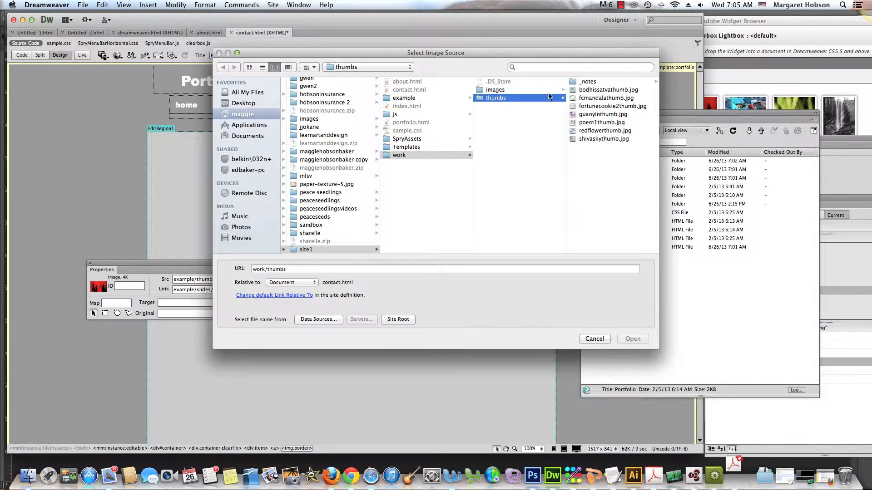
pyautogui.click(586, 91)
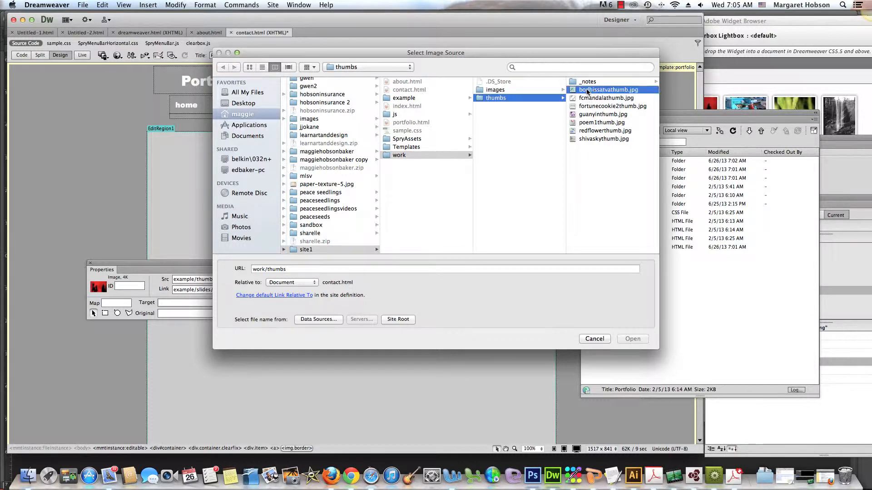
pyautogui.click(633, 339)
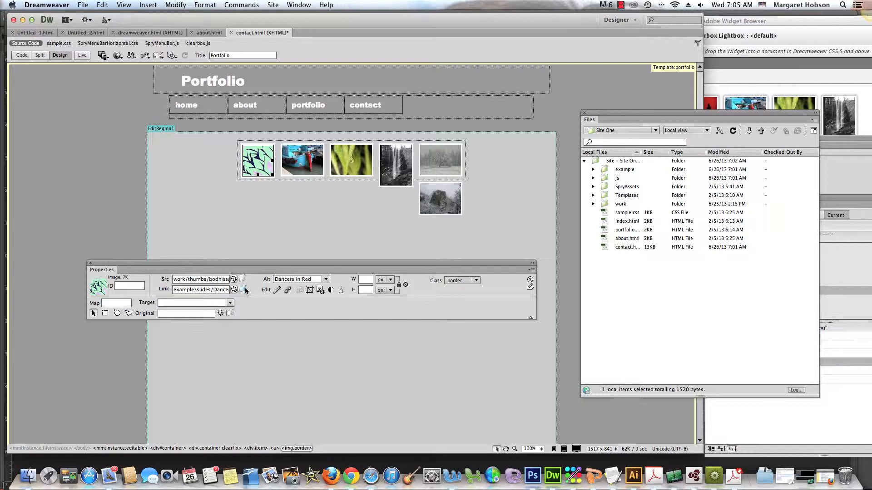
# - Link the first gallery thumbnail to the full-size image work/images/bodhissatva.jpg
pyautogui.click(244, 290)
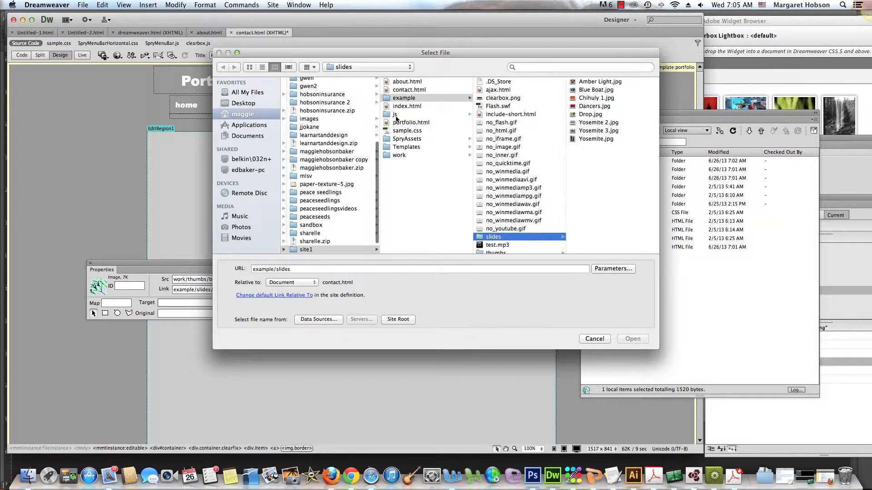
pyautogui.click(394, 157)
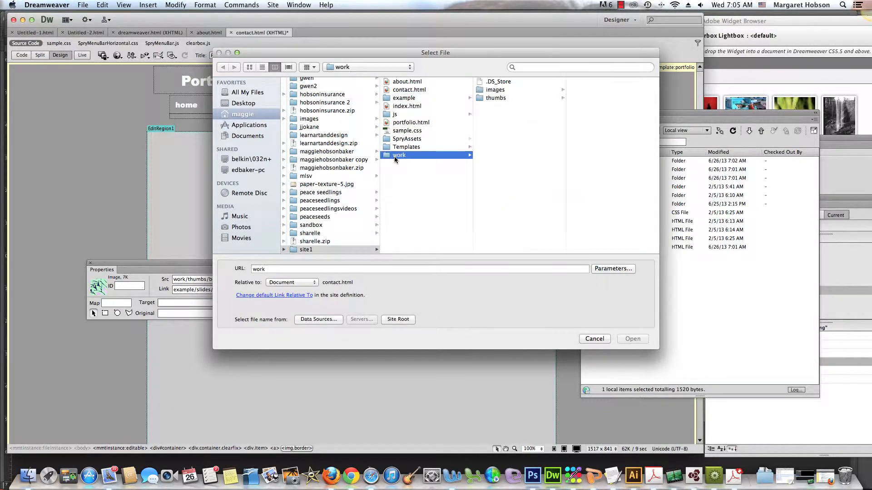
pyautogui.click(491, 90)
pyautogui.click(593, 90)
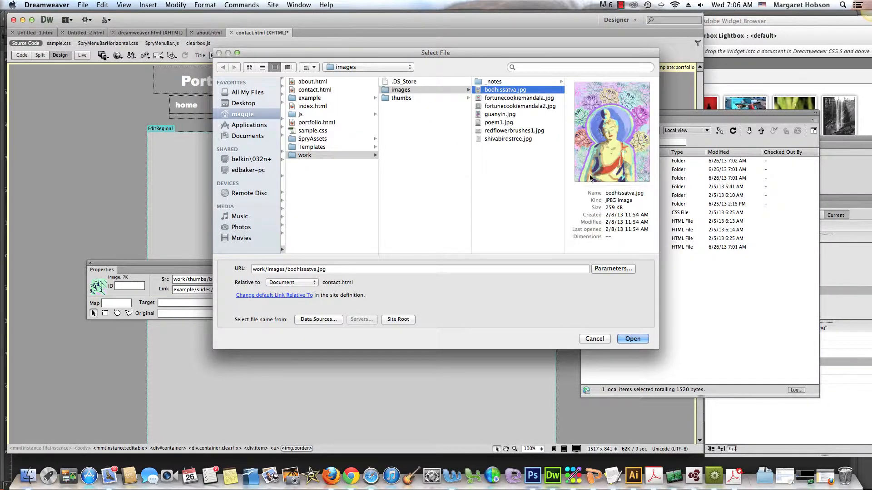
pyautogui.click(631, 338)
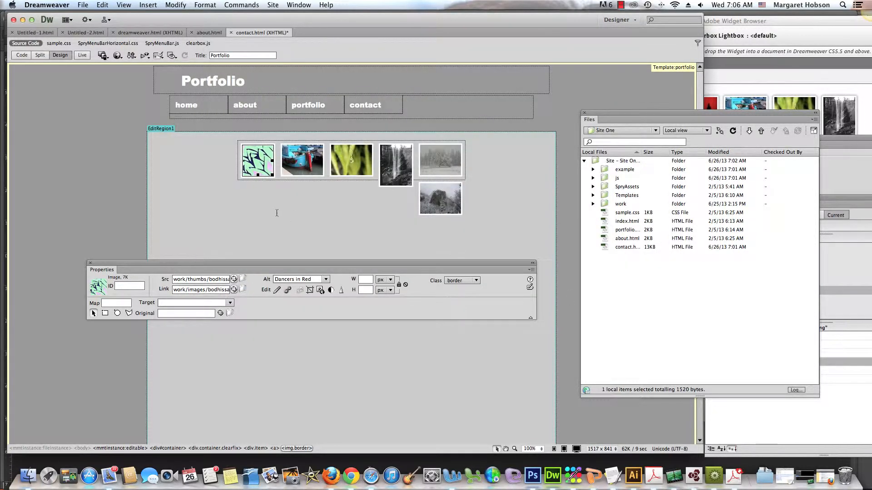
# - Replace the Blue Boat thumbnail's source with work/thumbs/fcmandalathumb.jpg
pyautogui.click(295, 151)
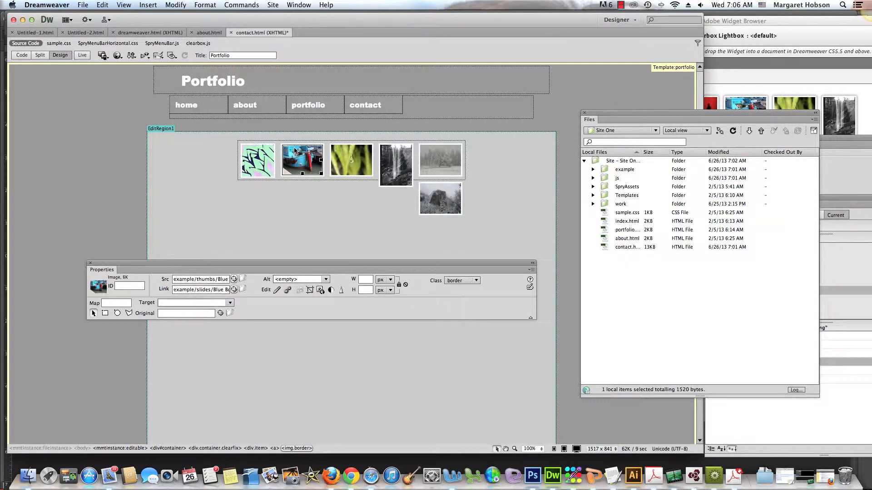
pyautogui.click(244, 279)
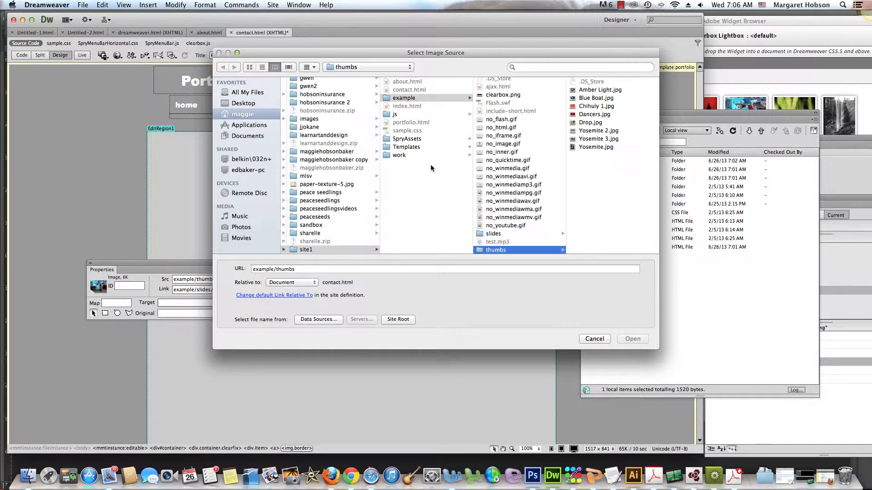
pyautogui.click(401, 159)
pyautogui.click(490, 98)
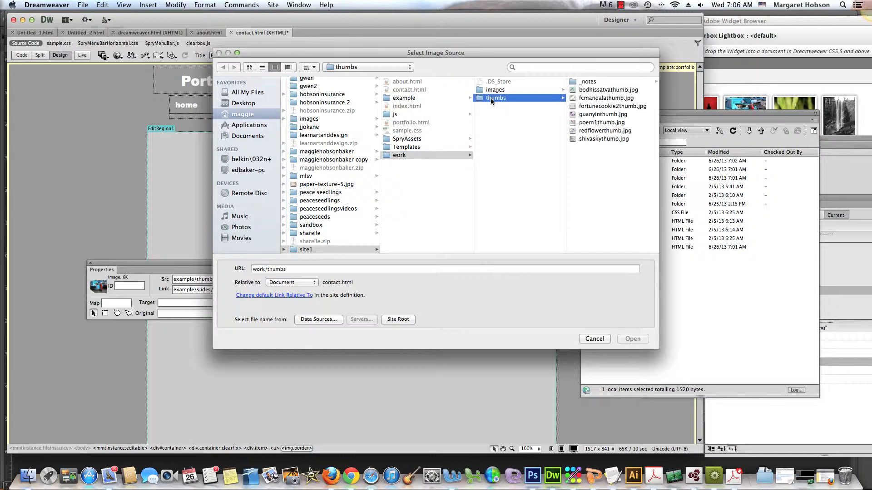
pyautogui.click(595, 98)
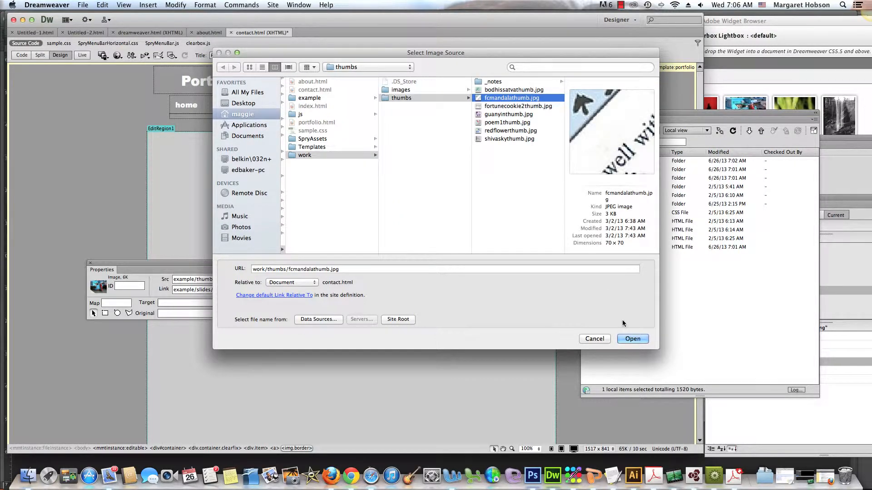
pyautogui.click(632, 339)
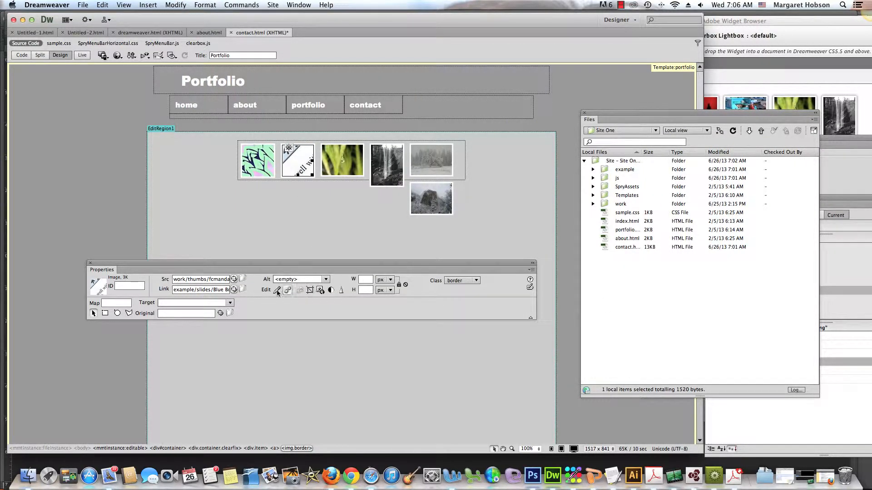
# - Link the second gallery thumbnail to the full-size image work/images/fortunecookiemandala.jpg
pyautogui.click(243, 289)
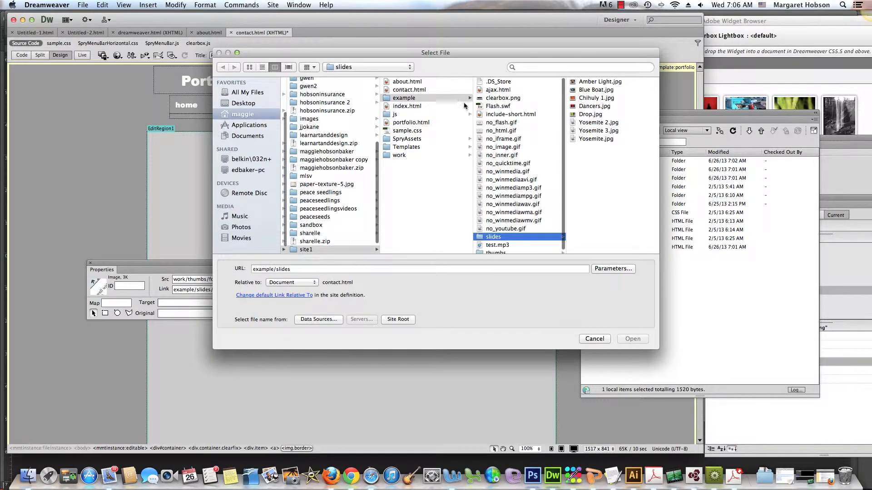
pyautogui.click(399, 155)
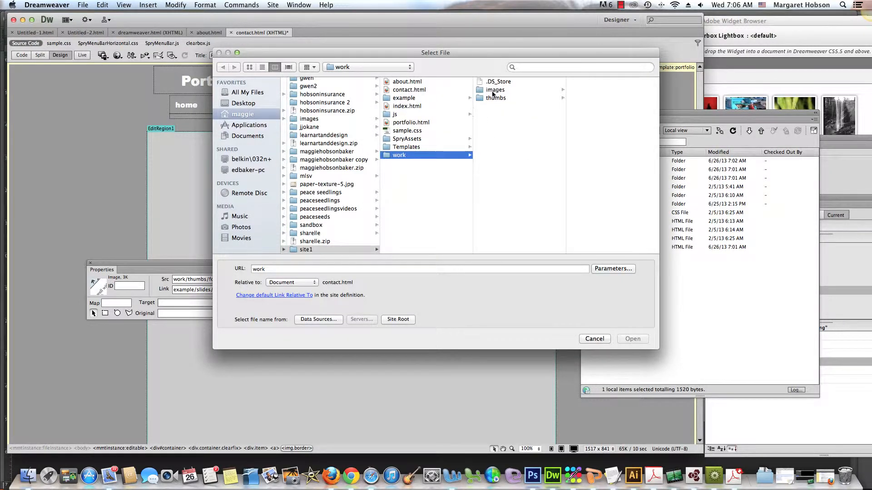
pyautogui.click(493, 90)
pyautogui.click(596, 99)
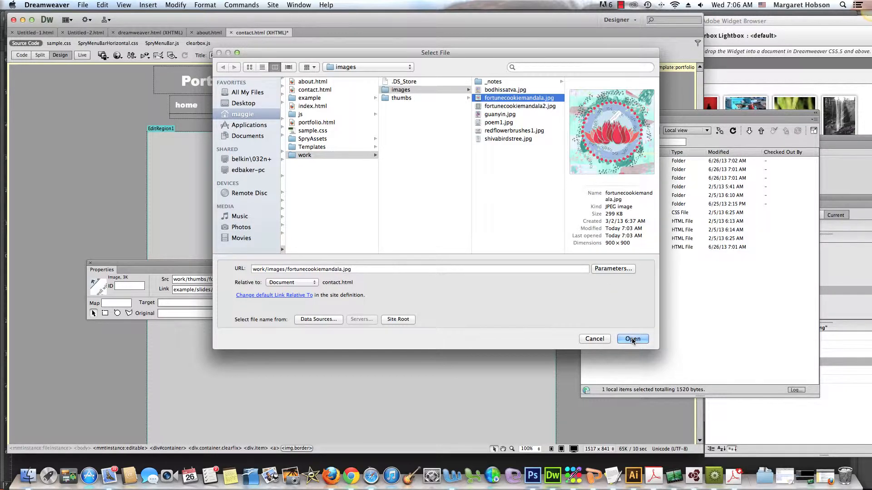
pyautogui.click(631, 338)
# - Replace the green Drop thumbnail's source with work/thumbs/fortunecookie2thumb.jpg
pyautogui.click(354, 166)
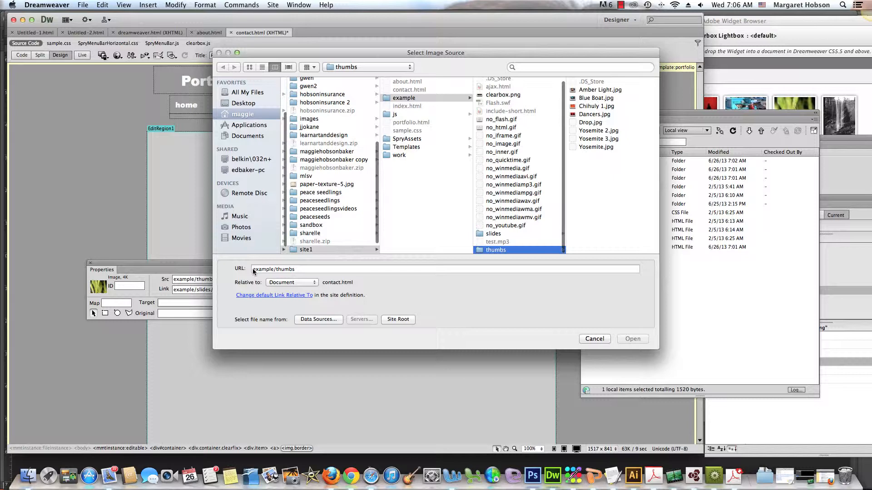
pyautogui.click(242, 279)
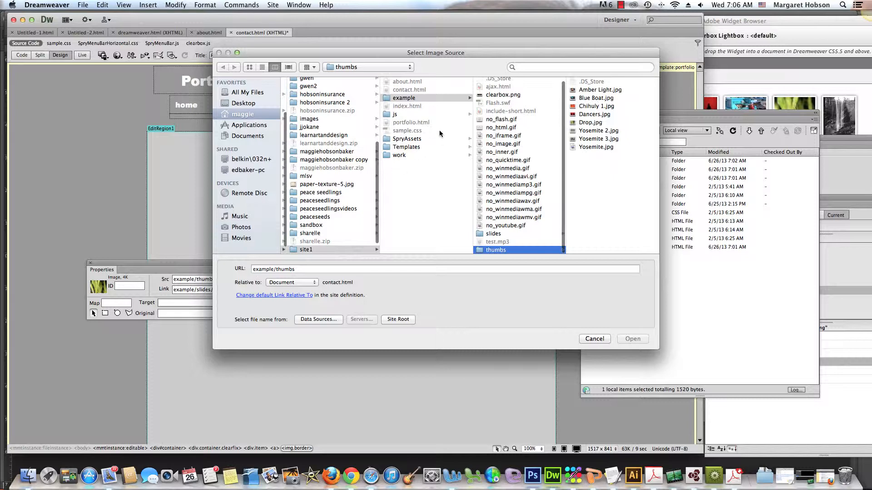
pyautogui.click(399, 155)
pyautogui.click(494, 98)
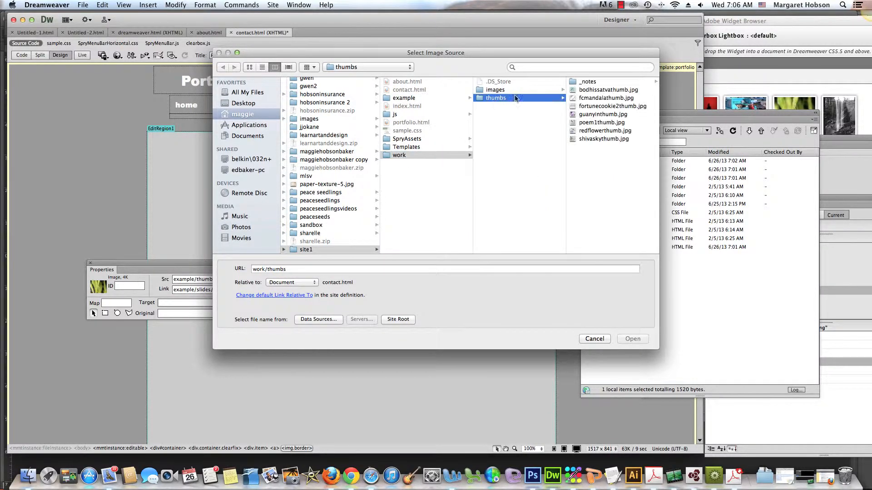
pyautogui.click(599, 106)
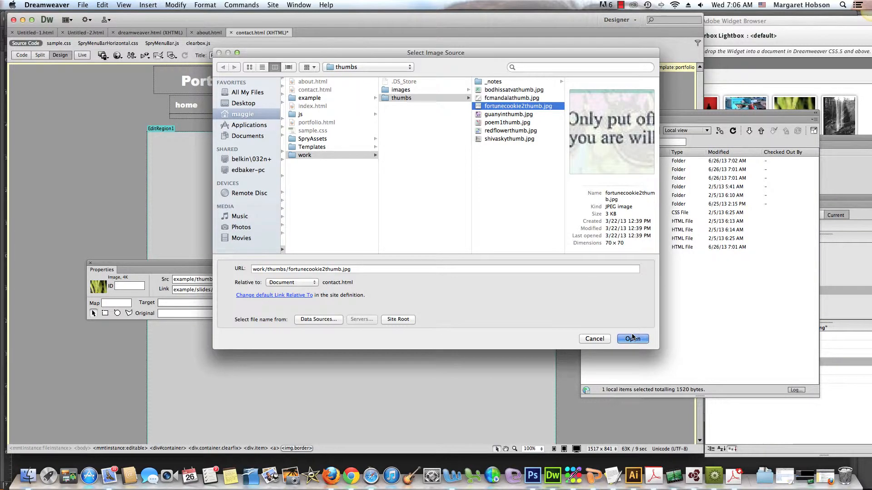
pyautogui.click(632, 339)
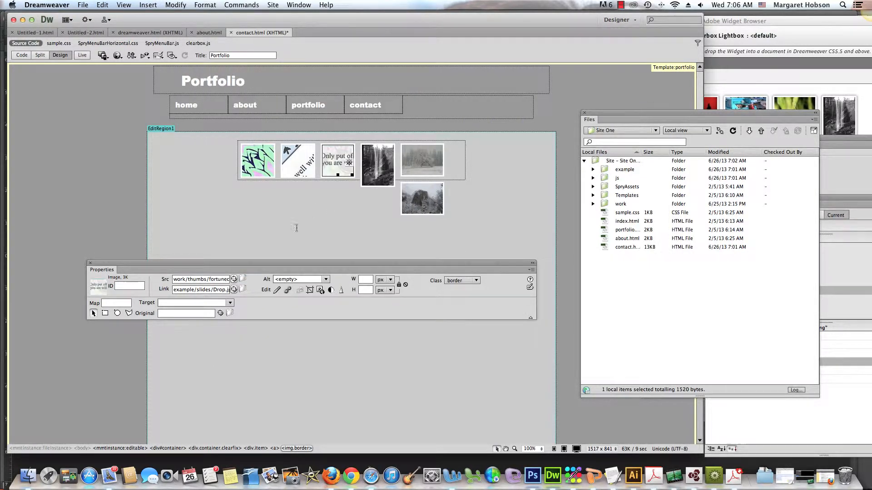
# - Link the third gallery thumbnail to the full-size image work/images/fortunecookiemandala2.jpg
pyautogui.click(242, 289)
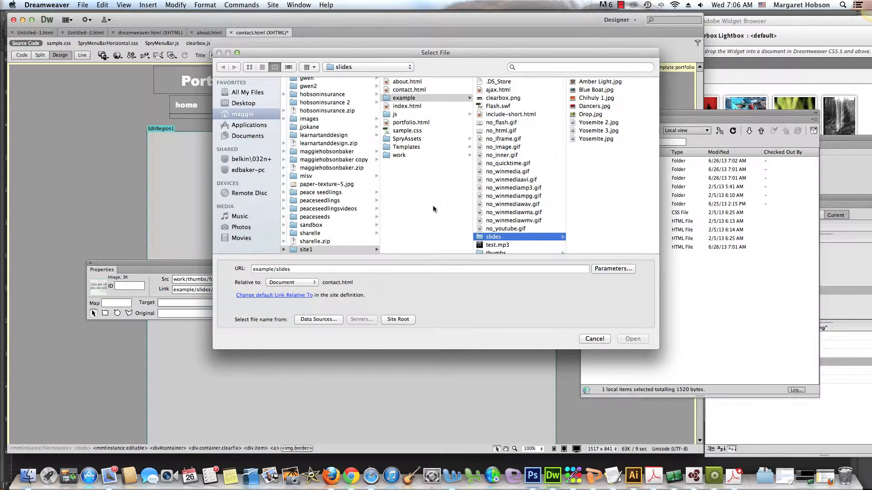
pyautogui.click(400, 155)
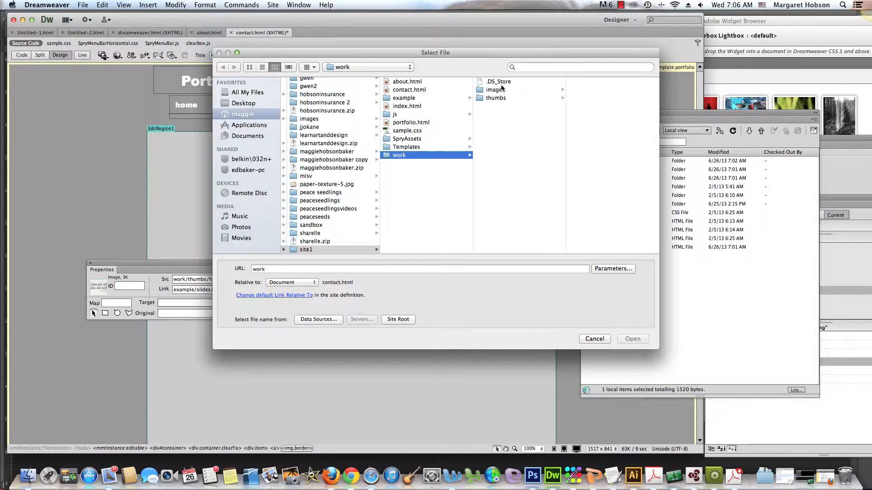
pyautogui.click(499, 90)
pyautogui.click(589, 106)
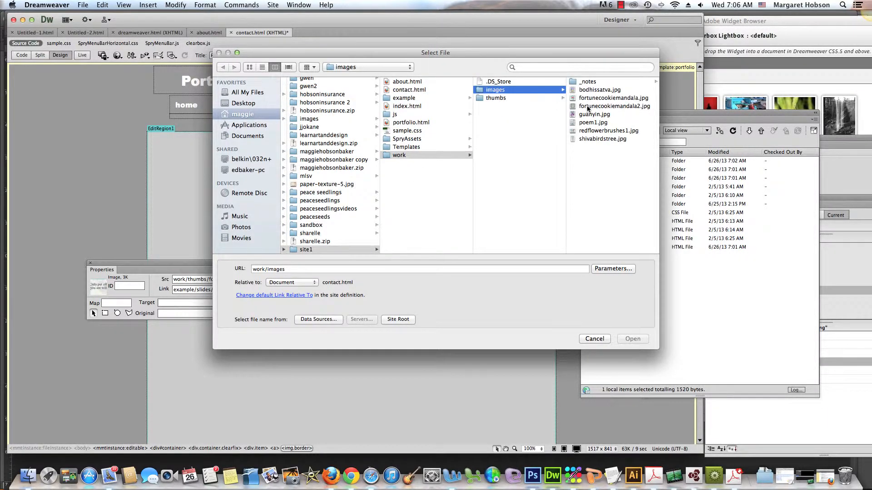
pyautogui.click(630, 339)
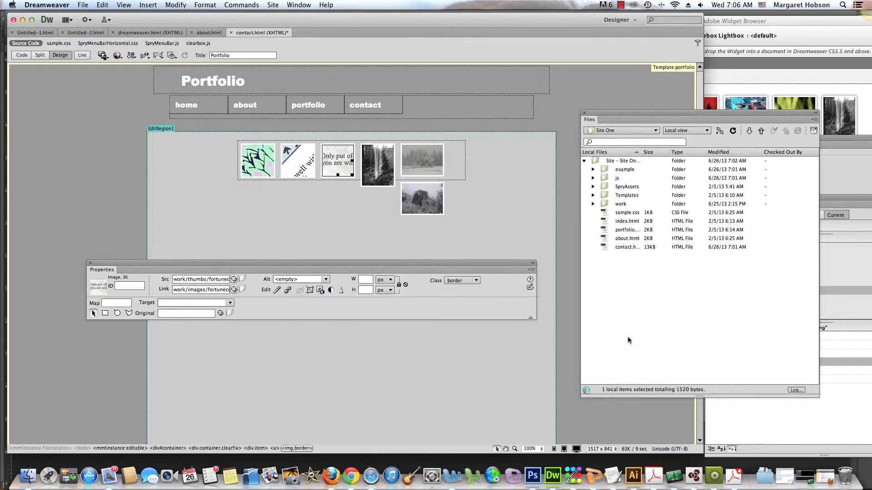
# - Change the third gallery thumbnail's source to work/thumbs/guanyinthumb.jpg and link it to work/images/guanyin.jpg
pyautogui.click(242, 278)
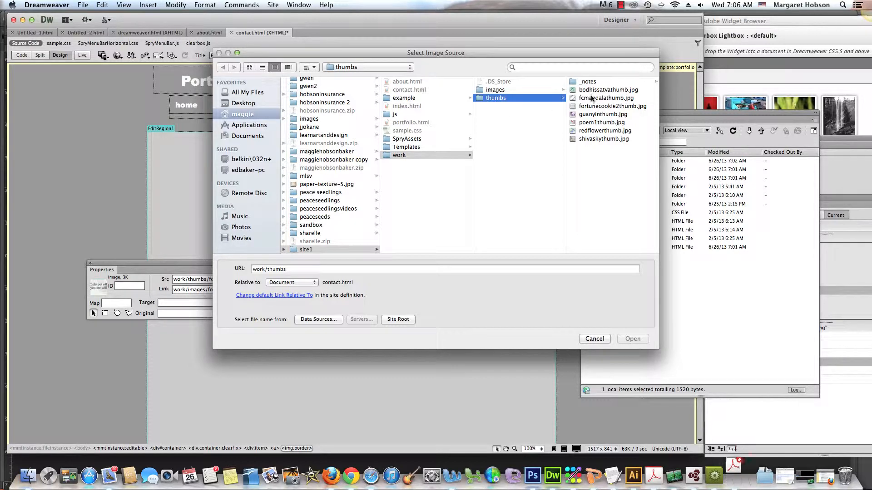
pyautogui.click(592, 114)
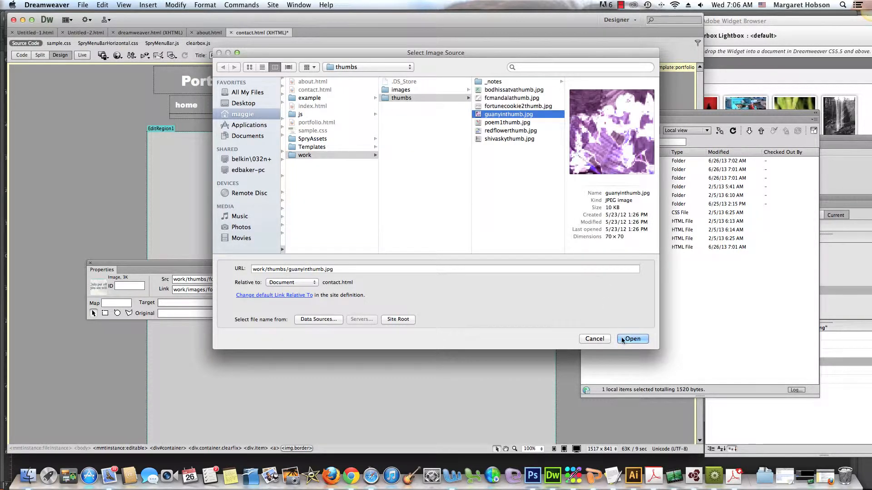
pyautogui.click(622, 338)
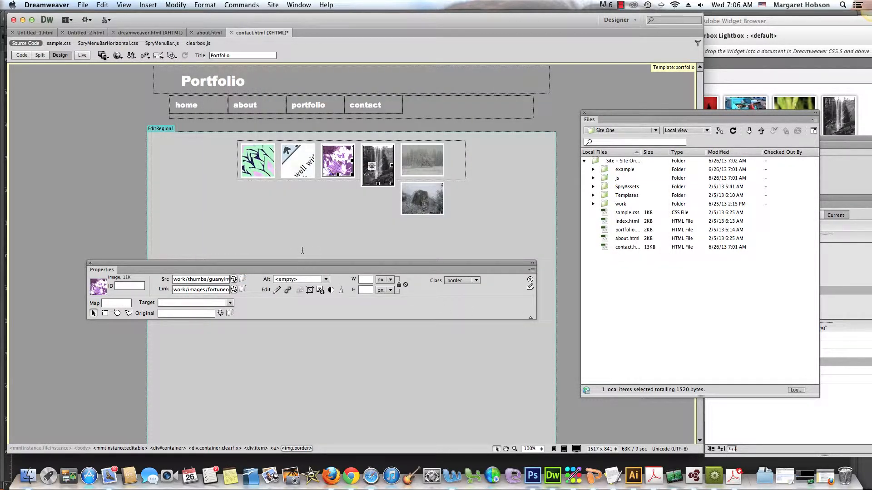
pyautogui.click(243, 289)
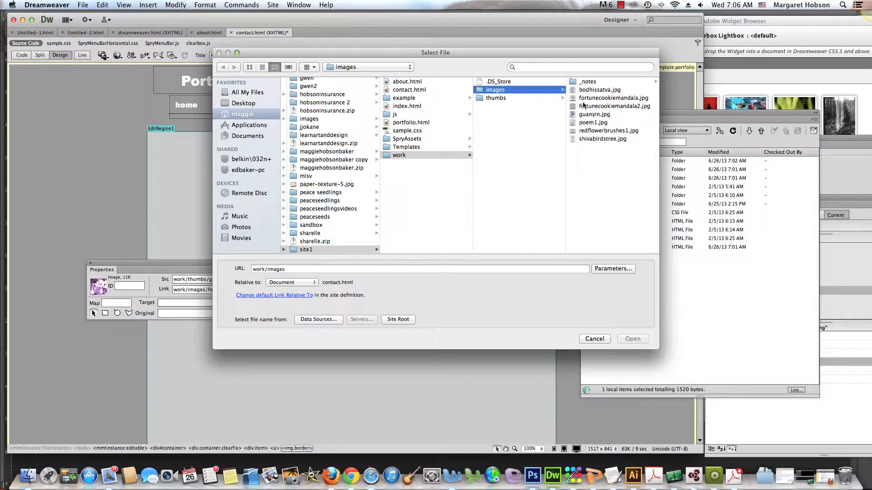
pyautogui.click(594, 114)
pyautogui.click(631, 340)
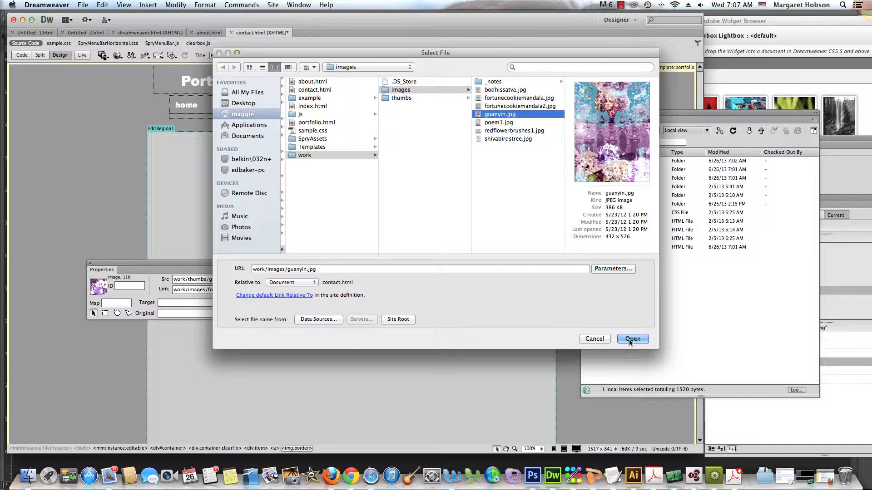
# - Replace the fourth gallery thumbnail, the Yosemite waterfall, with the image work/thumbs/poem1thumb.jpg
pyautogui.click(374, 173)
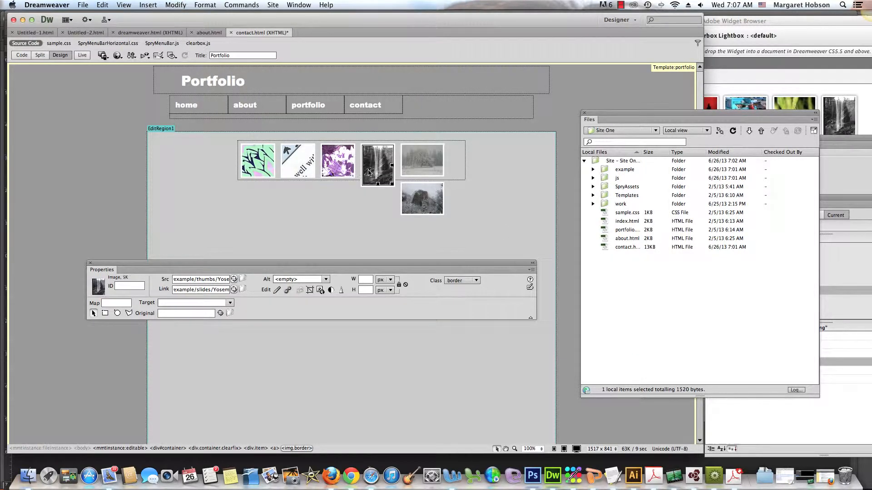
pyautogui.click(242, 279)
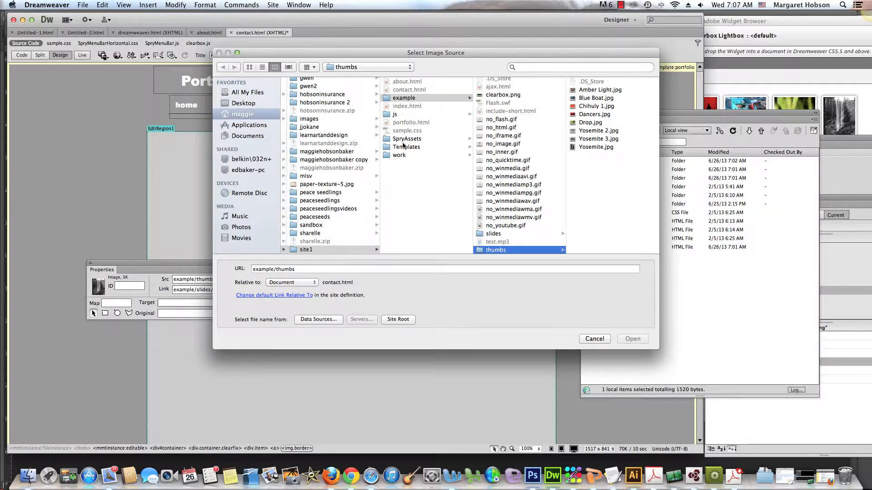
pyautogui.click(400, 156)
pyautogui.click(496, 98)
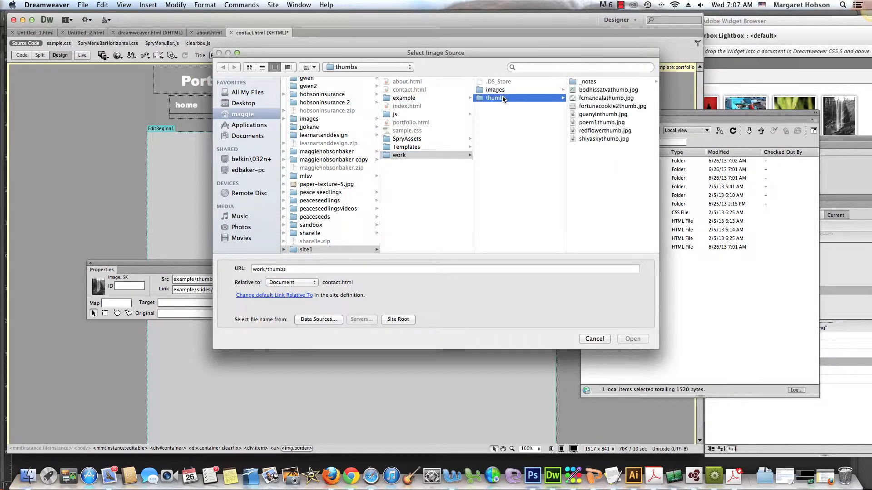
pyautogui.click(598, 123)
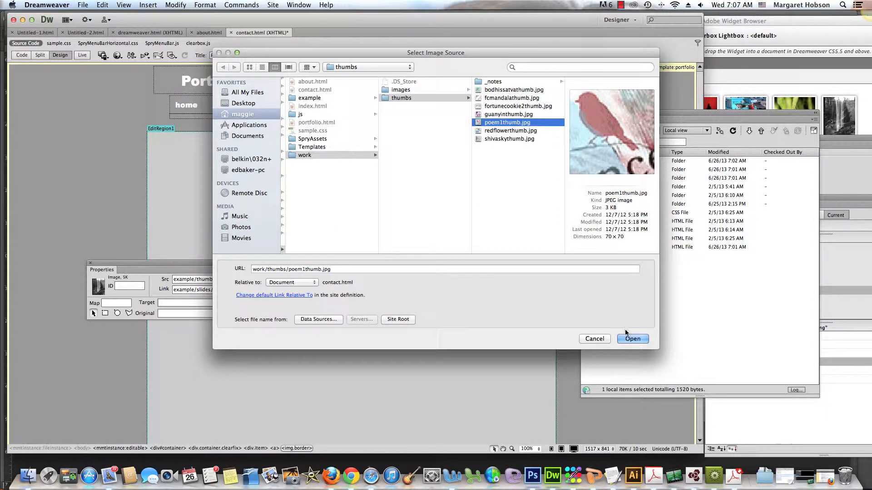
pyautogui.click(631, 339)
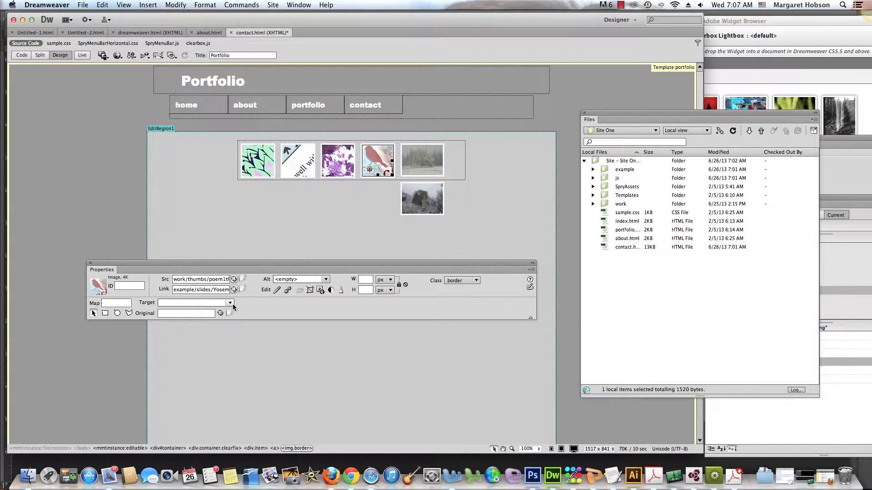
# - Link the red bird thumbnail in the fourth gallery slot to the full-size image work/images/guanyin.jpg
pyautogui.click(243, 290)
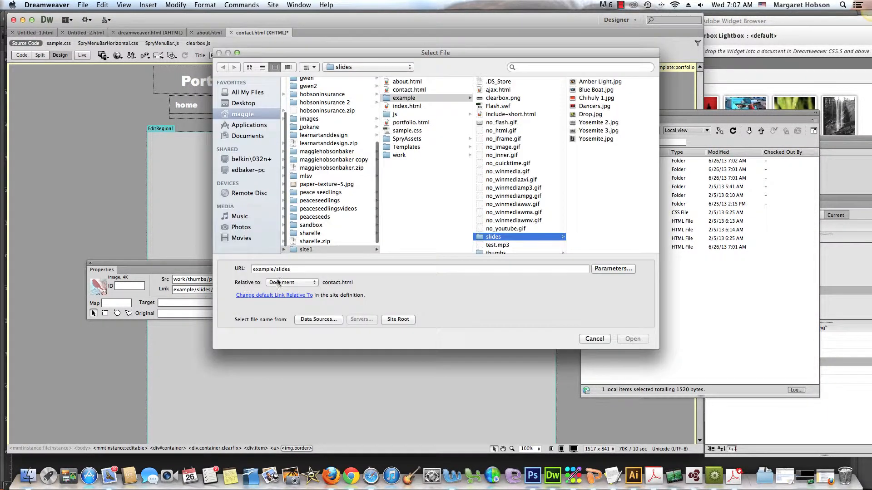
pyautogui.click(399, 156)
pyautogui.click(494, 93)
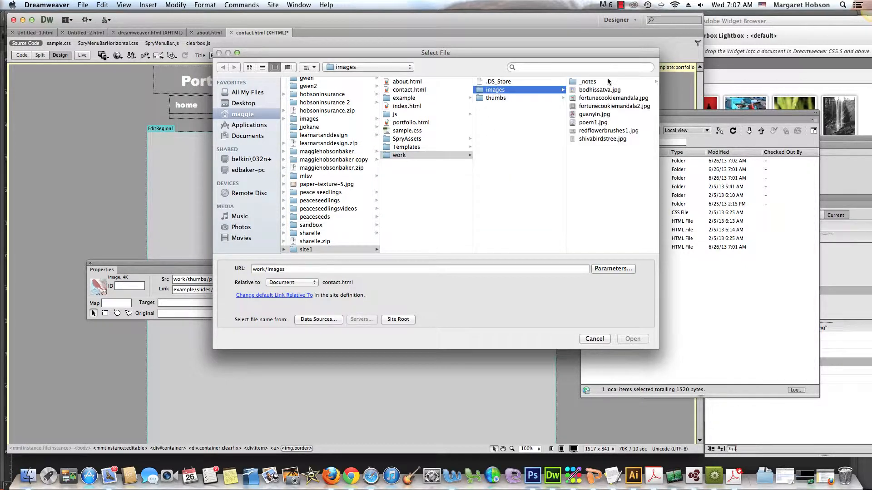
pyautogui.click(597, 116)
pyautogui.click(632, 339)
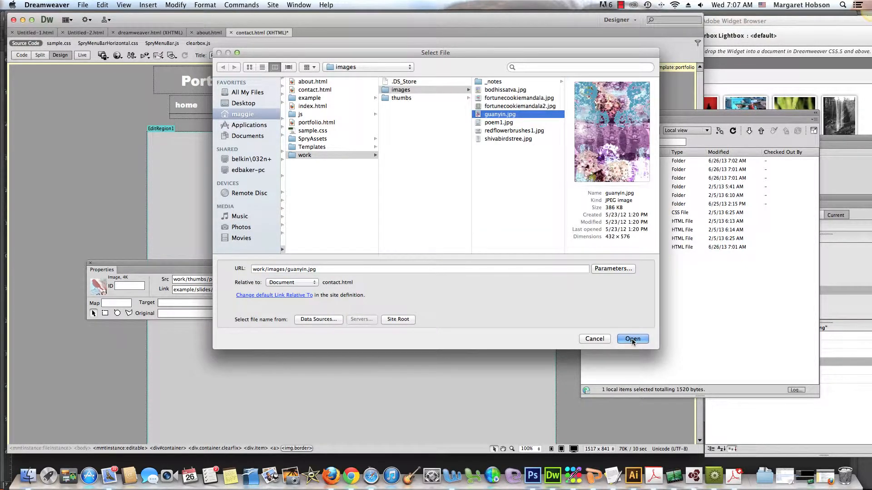
# - Try using work/images/redflowerbrushes1.jpg as the fifth gallery thumbnail's source, and undo the replacement
pyautogui.click(423, 173)
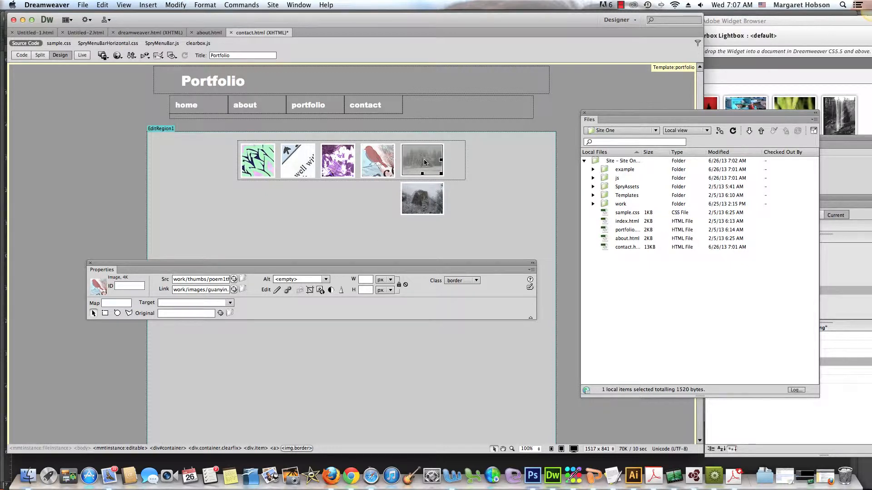
pyautogui.click(244, 280)
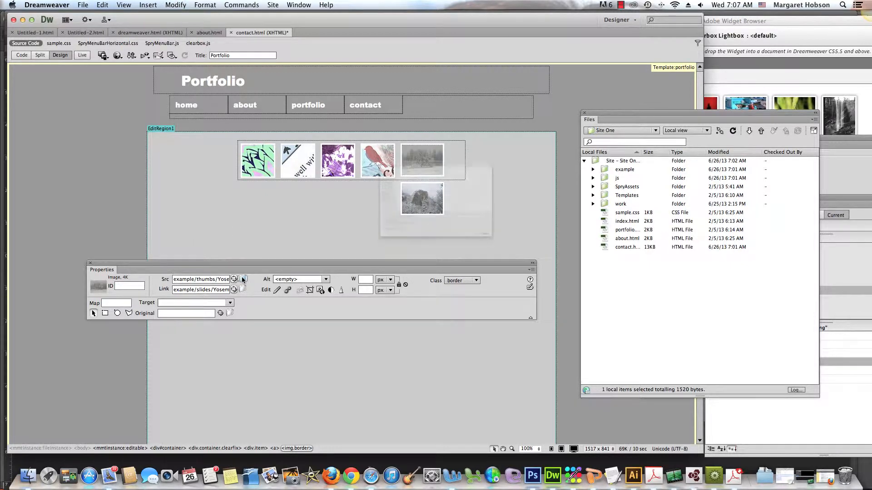
pyautogui.click(389, 156)
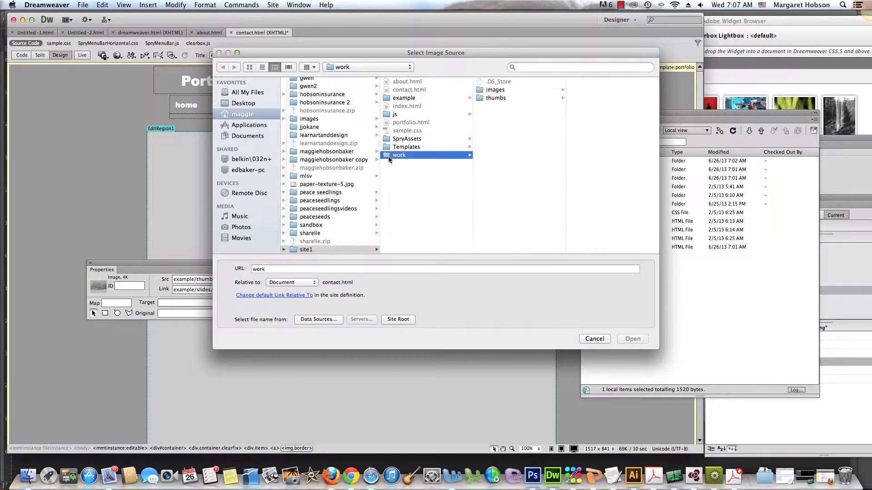
pyautogui.click(493, 90)
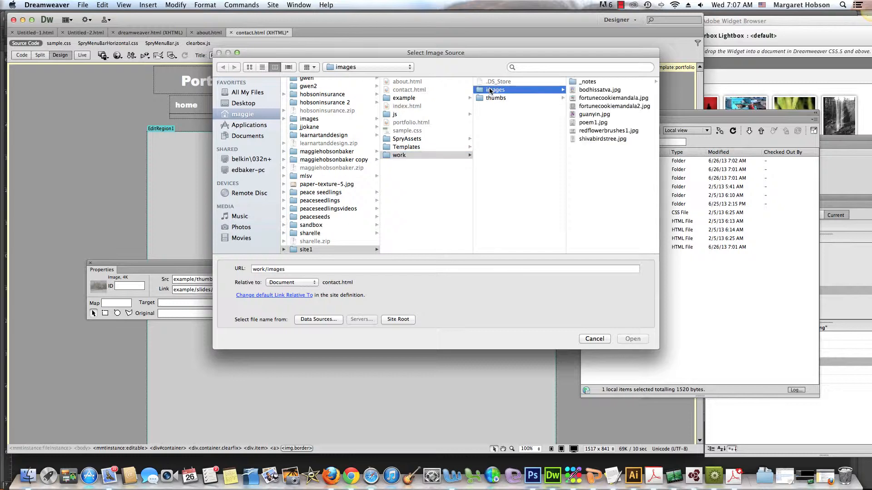
pyautogui.click(588, 131)
pyautogui.click(626, 340)
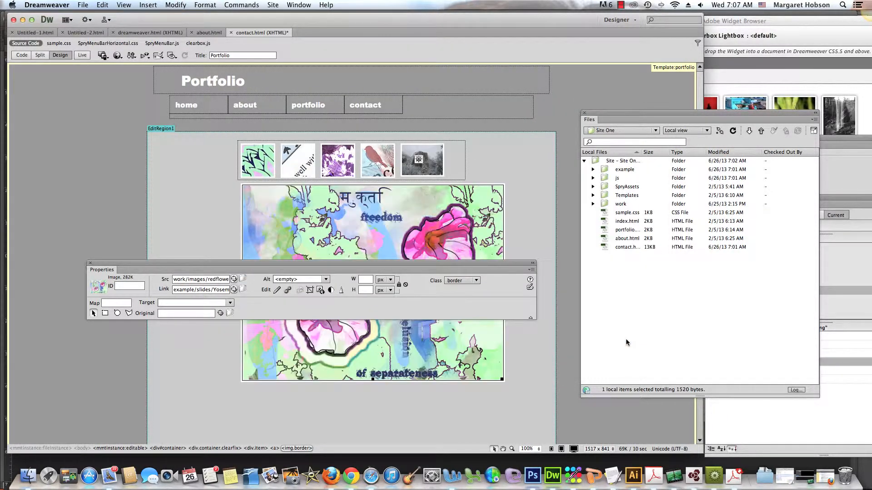
pyautogui.press('super+z')
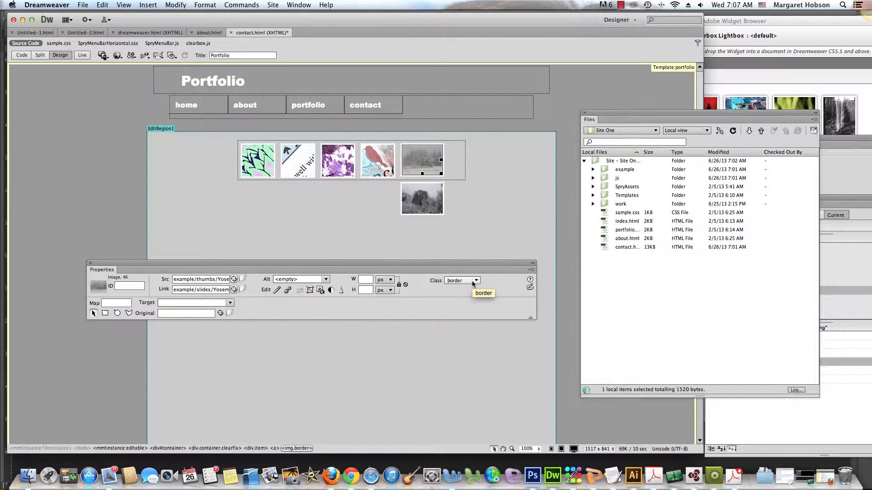
# - Replace the fifth gallery thumbnail's source with work/thumbs/redflowerthumb.jpg
pyautogui.click(242, 278)
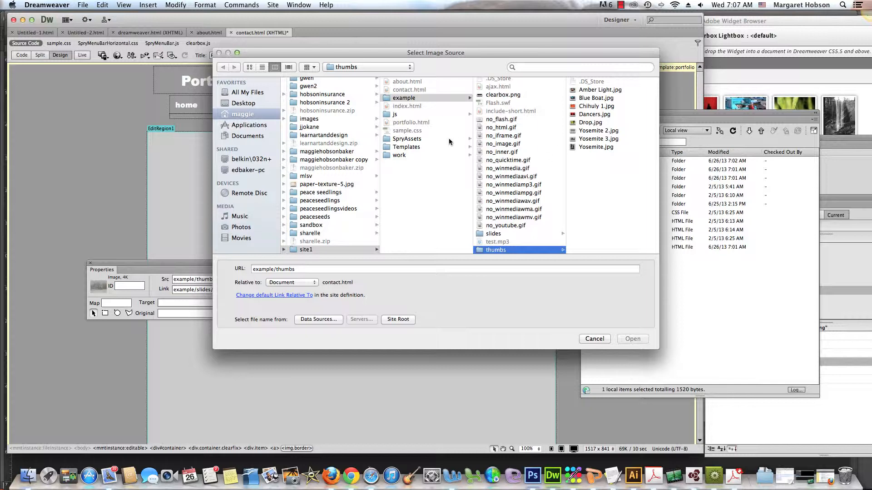
pyautogui.click(399, 155)
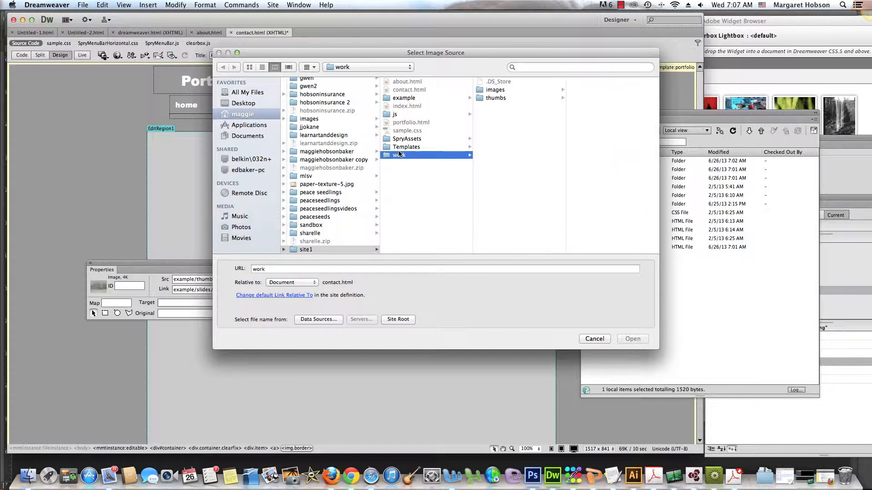
pyautogui.click(500, 98)
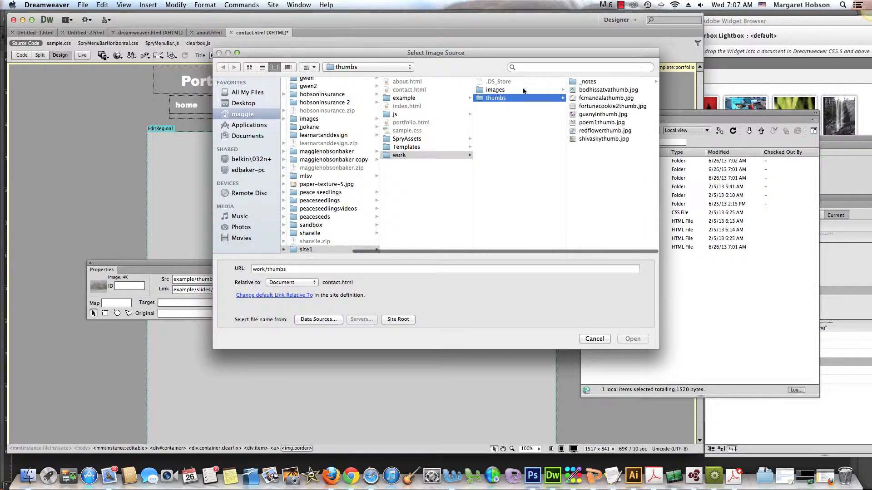
pyautogui.click(590, 130)
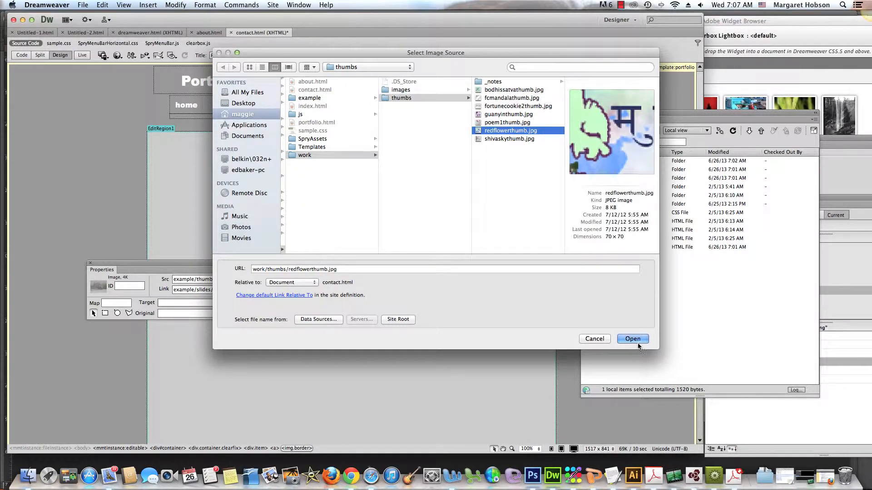
pyautogui.click(633, 339)
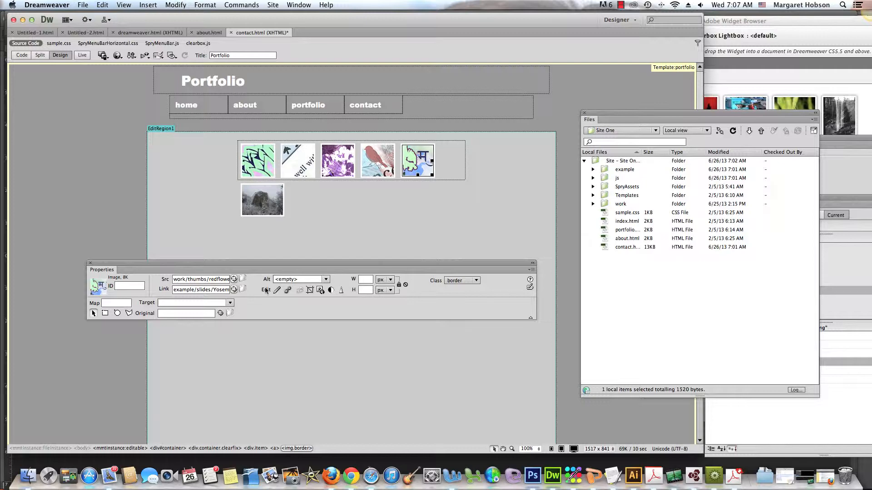
# - Link the fifth gallery thumbnail to the full-size image work/images/redflowerbrushes1.jpg
pyautogui.click(242, 288)
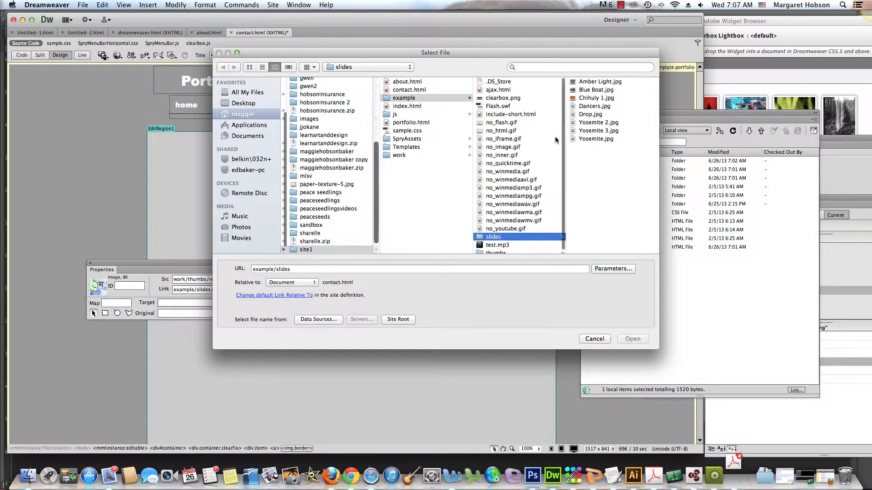
pyautogui.click(399, 155)
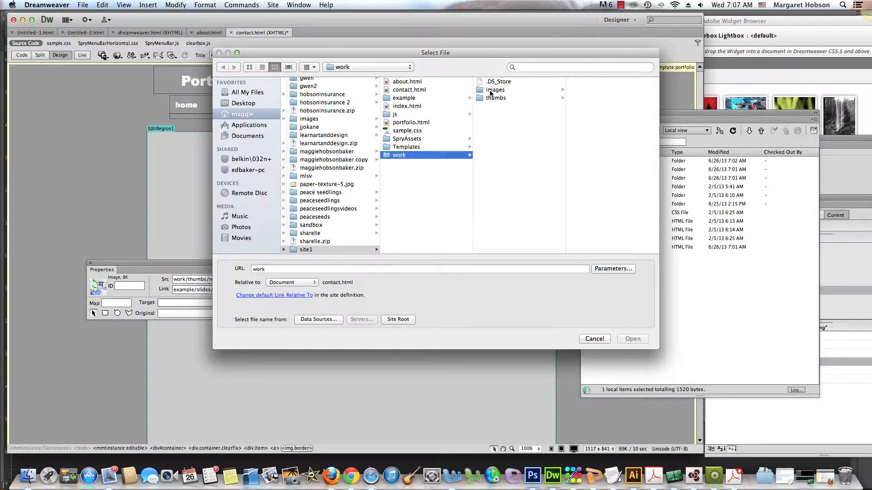
pyautogui.click(492, 90)
pyautogui.click(586, 130)
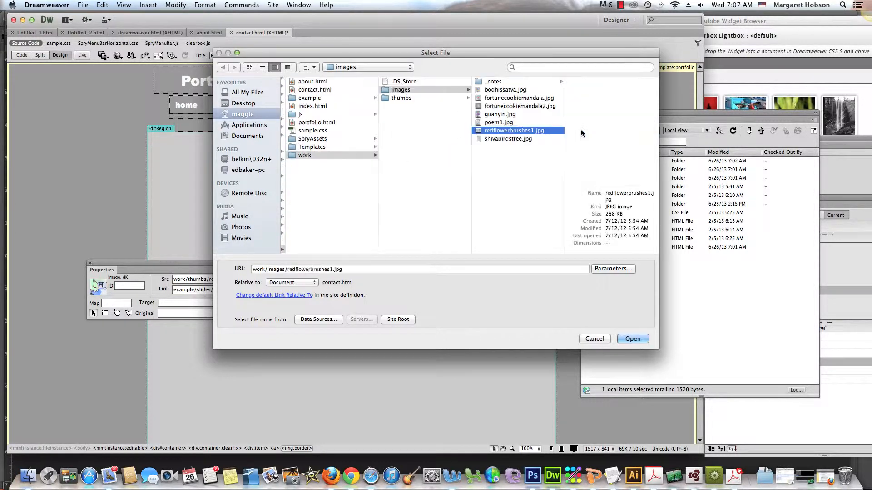
pyautogui.click(633, 339)
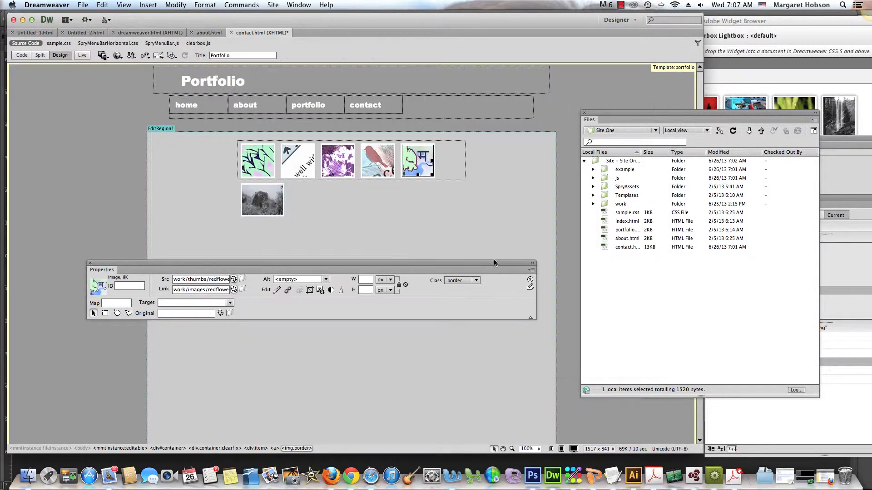
# - Replace the sixth gallery thumbnail's source with work/thumbs/shivaskythumb.jpg
pyautogui.click(262, 204)
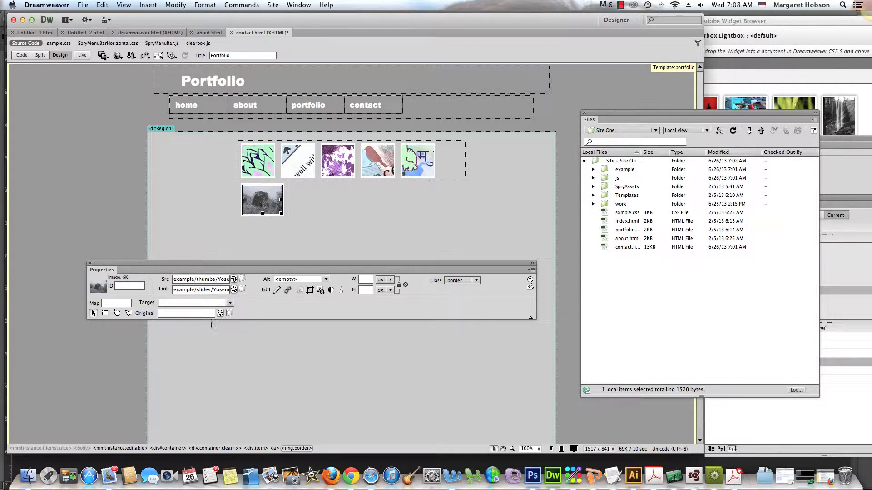
pyautogui.click(242, 280)
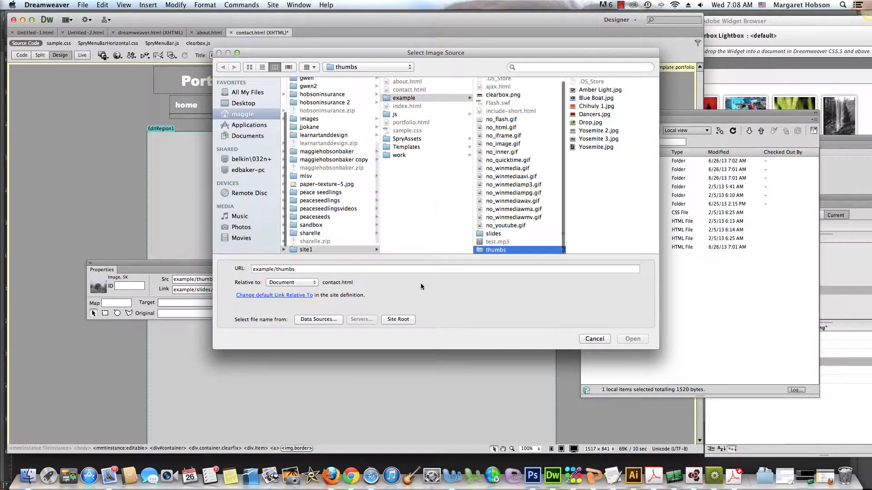
pyautogui.click(402, 155)
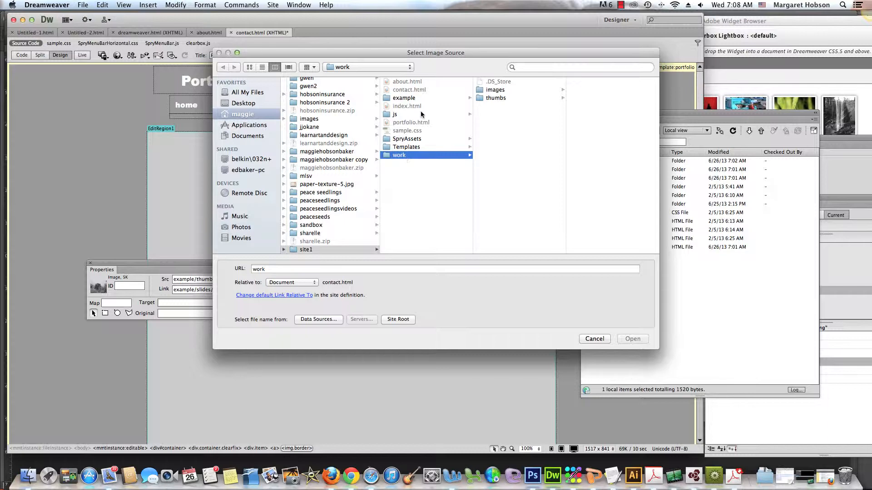
pyautogui.click(489, 98)
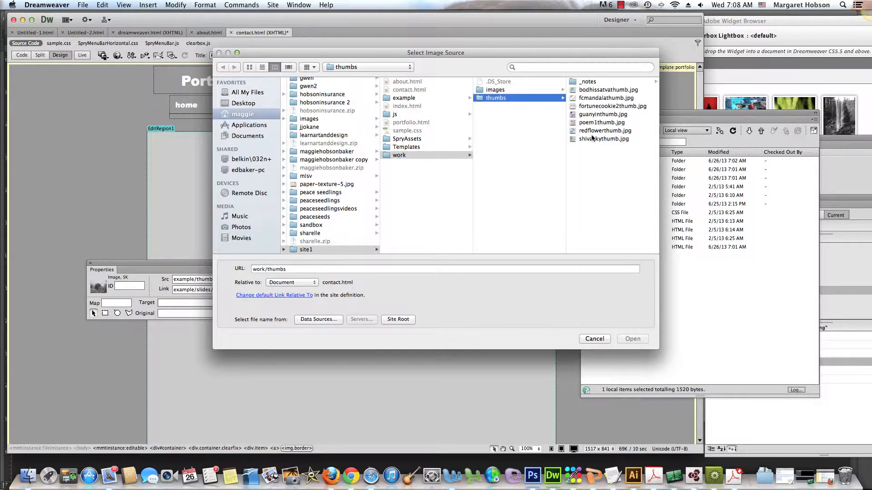
pyautogui.click(592, 139)
pyautogui.click(633, 339)
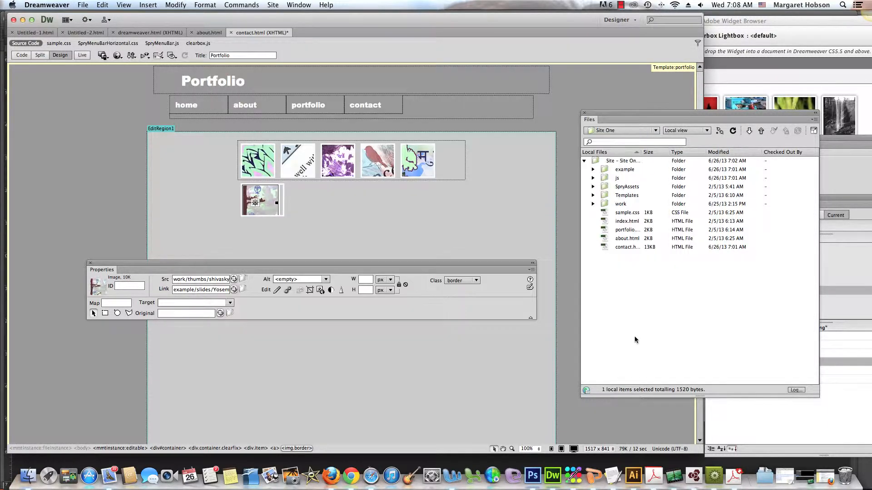
# - Link the sixth gallery thumbnail to the full-size image work/images/shivabirdstree.jpg
pyautogui.click(243, 290)
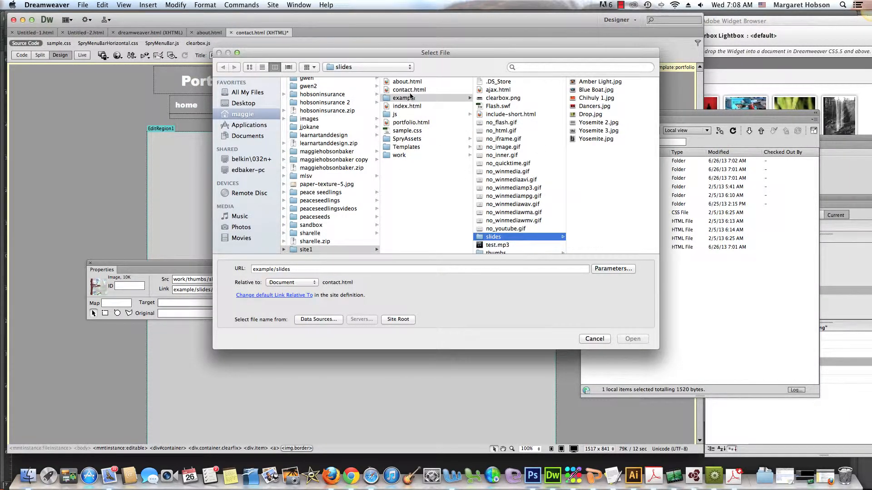
pyautogui.click(398, 156)
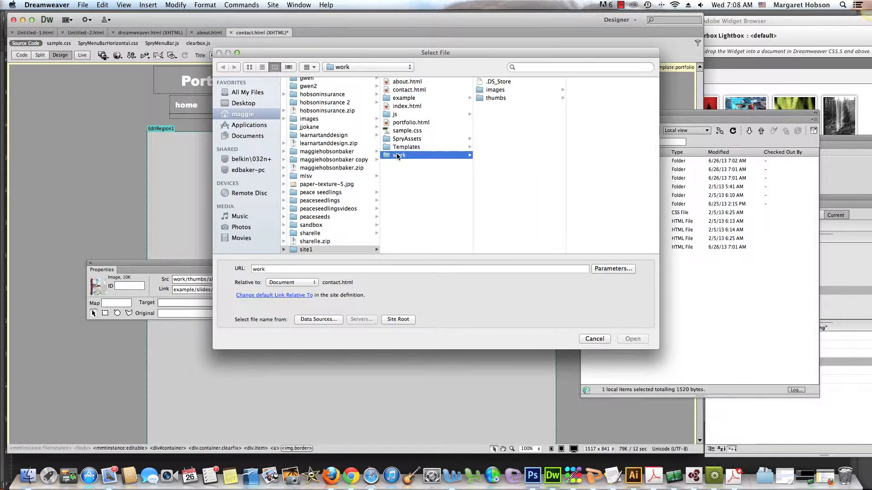
pyautogui.click(494, 91)
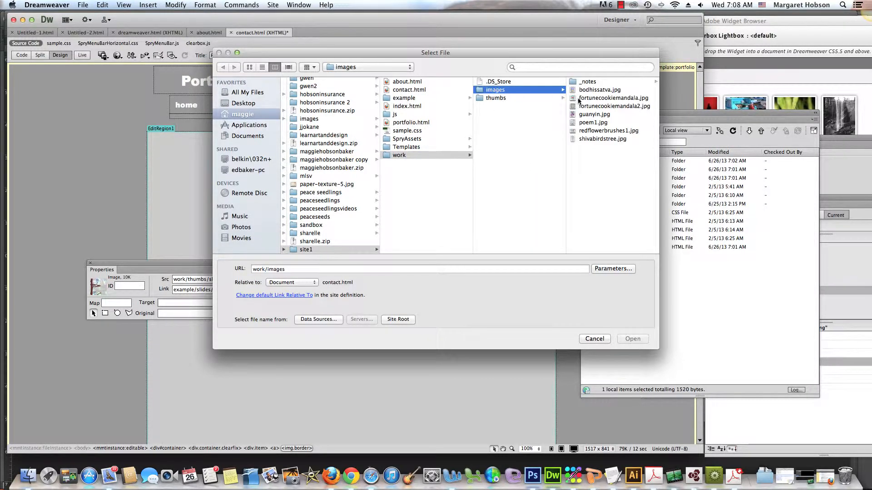
pyautogui.click(589, 139)
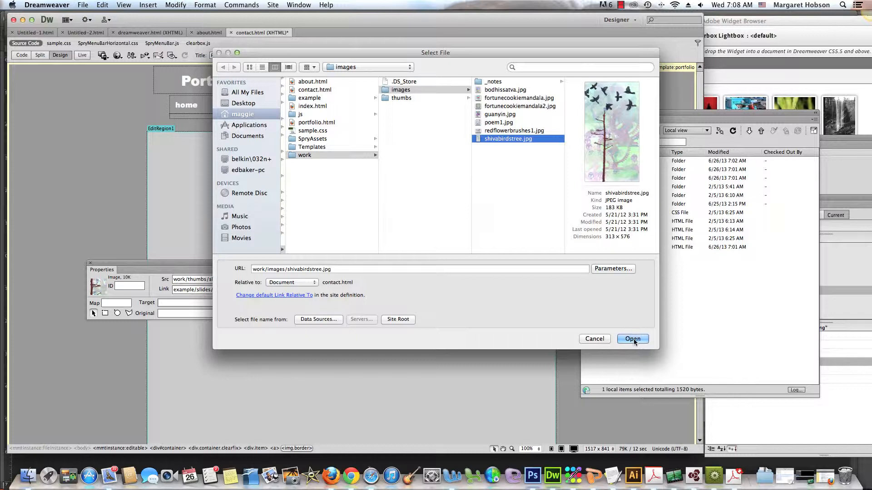
pyautogui.click(632, 339)
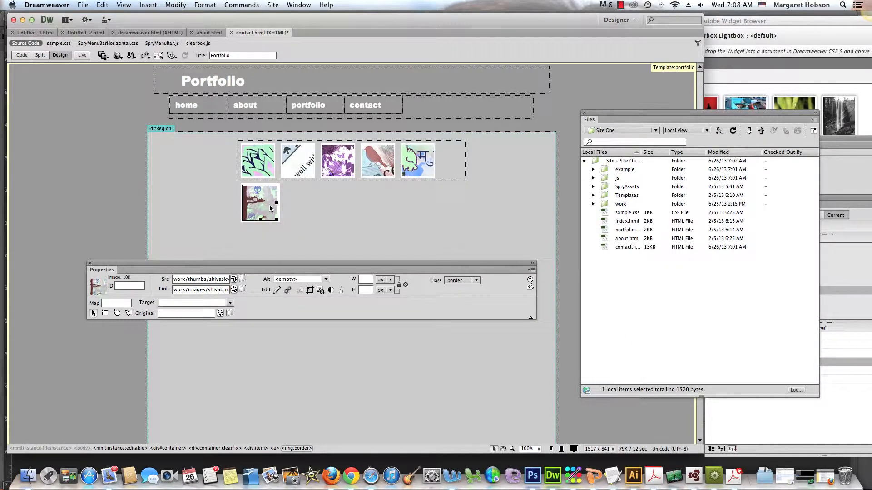
# - Select the div around the gallery thumbnails and show its .container rule in the full list of the page's CSS styles
pyautogui.click(455, 180)
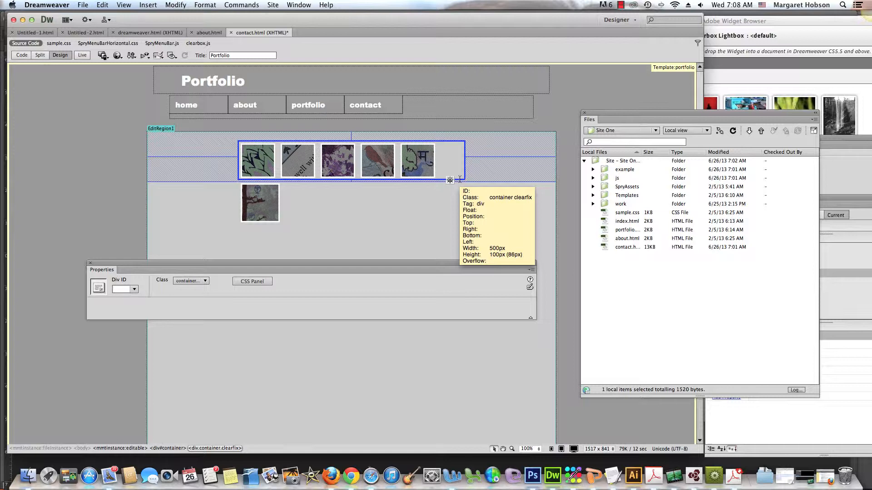
pyautogui.click(299, 5)
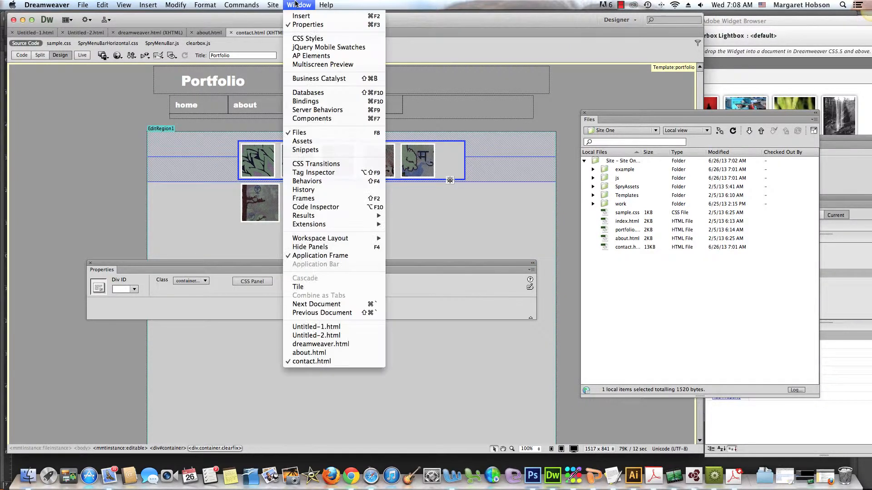
pyautogui.click(308, 38)
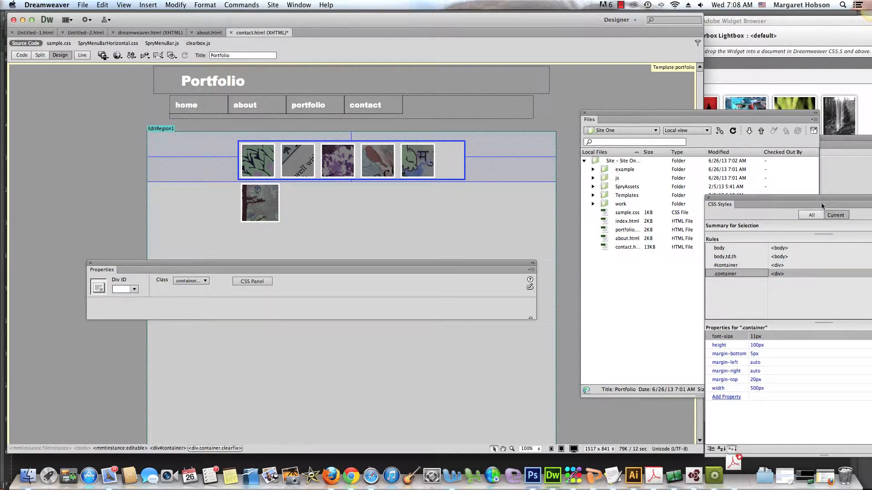
pyautogui.moveTo(797, 195); pyautogui.dragTo(622, 79)
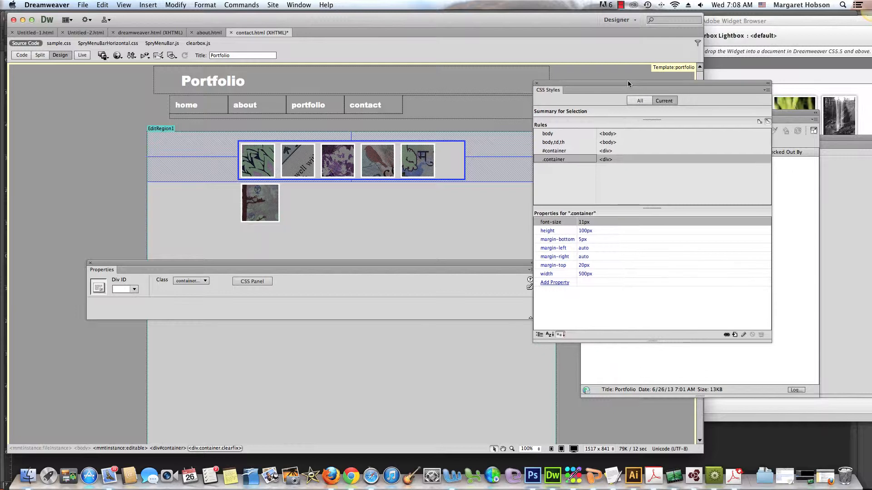
pyautogui.click(640, 99)
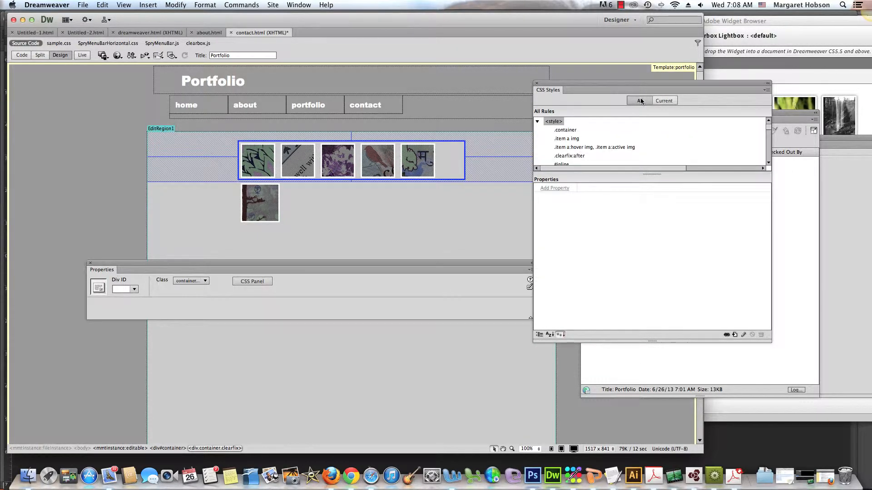
pyautogui.click(567, 131)
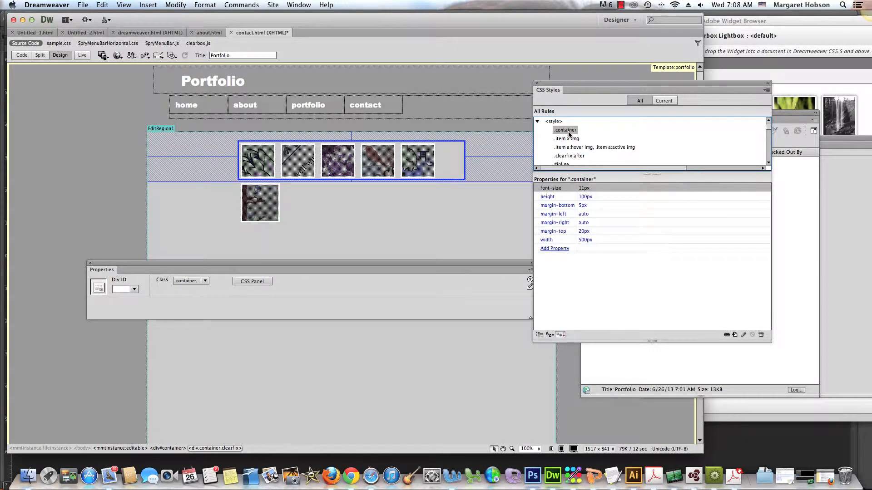
# - Examine the properties of the other CSS rules, from the gallery styles through sample.css to SpryMenuBarHorizontal.css, and return to the list's start
pyautogui.press('Down')
pyautogui.press('Down')
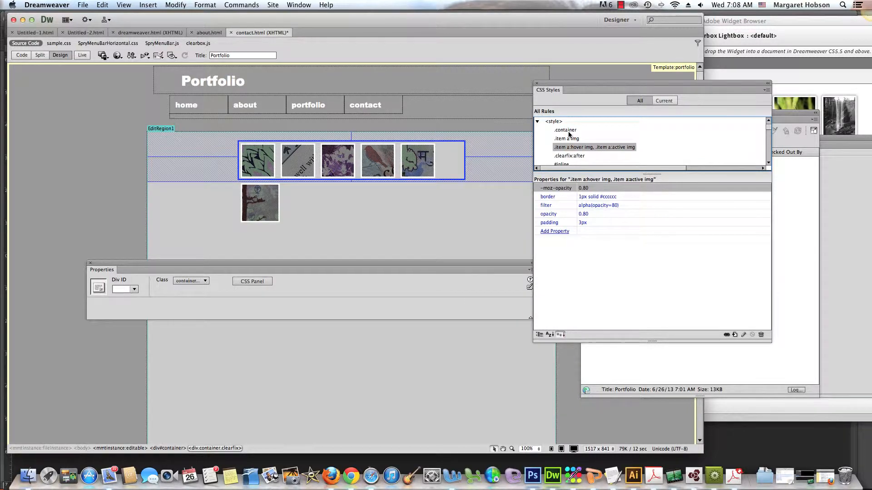
pyautogui.press('Down')
pyautogui.press('Down')
pyautogui.press('Down')
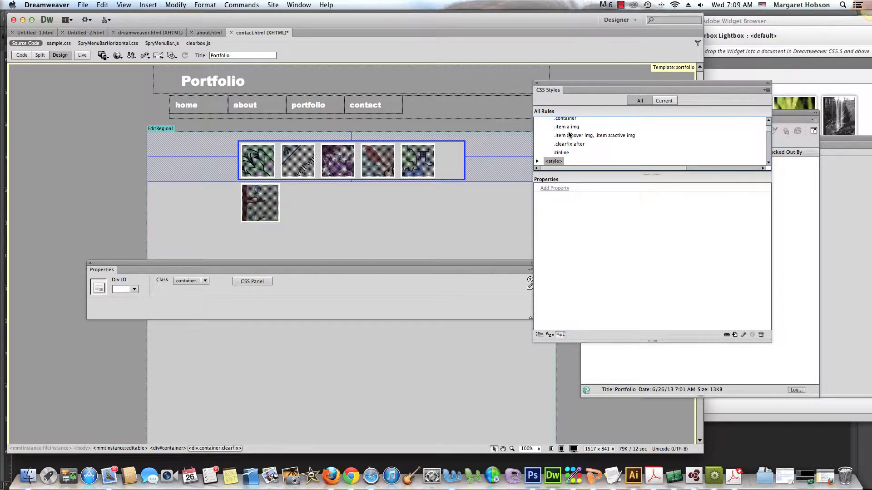
pyautogui.press('Down')
pyautogui.press('Down')
pyautogui.press('Down')
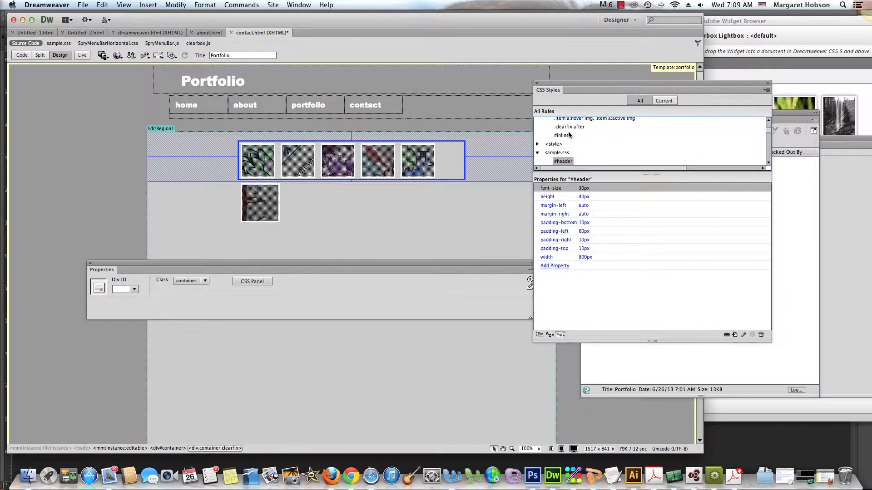
pyautogui.press('Down')
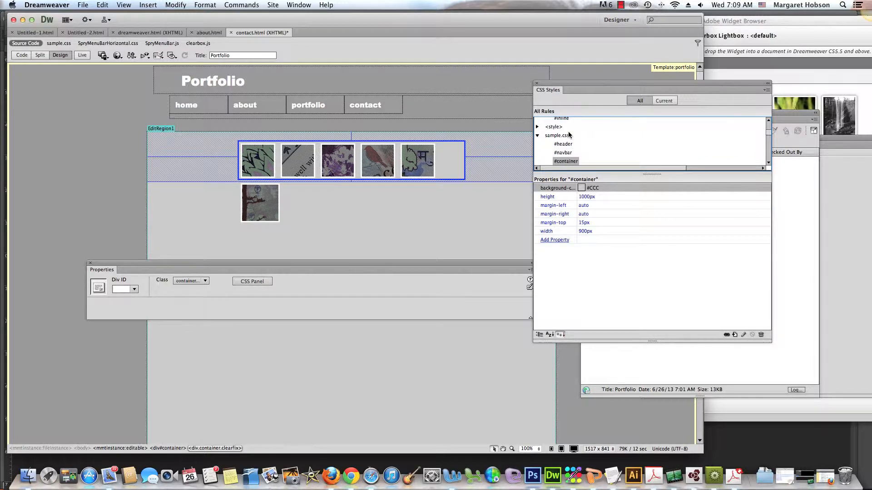
pyautogui.press('Down')
pyautogui.press('Down')
pyautogui.press('Down')
pyautogui.press('Down')
pyautogui.press('Down')
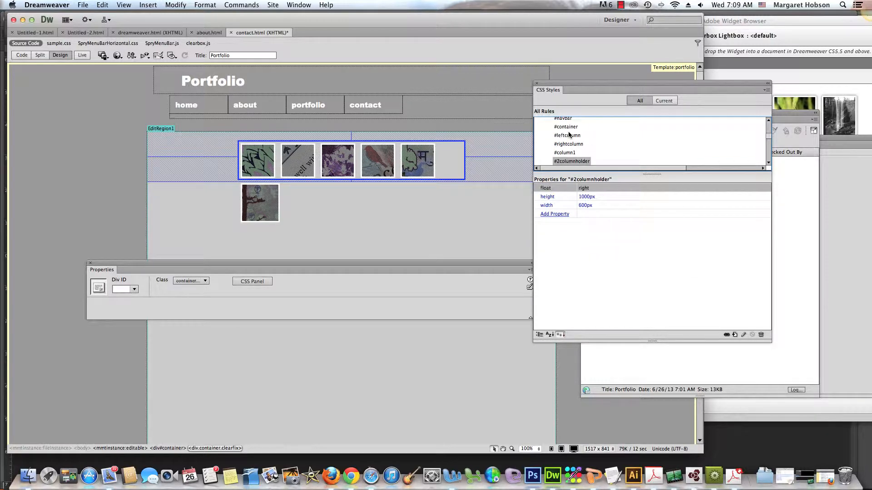
pyautogui.press('Down')
pyautogui.press('Down')
pyautogui.press('Down')
pyautogui.press('Down')
pyautogui.press('Down')
pyautogui.press('Down')
pyautogui.press('Down')
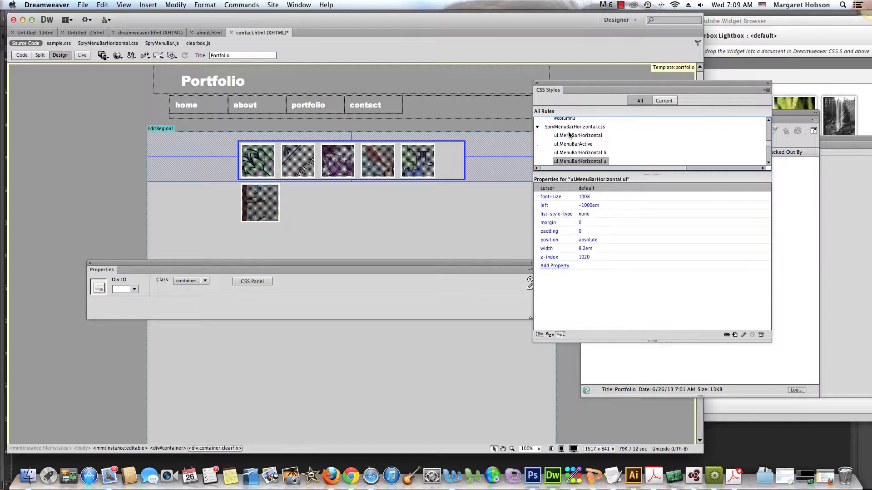
pyautogui.press('Down')
pyautogui.press('Down')
pyautogui.press('Down')
pyautogui.press('Down')
pyautogui.press('Down')
pyautogui.press('Down')
pyautogui.press('Down')
pyautogui.press('Down')
pyautogui.press('Down')
pyautogui.press('Down')
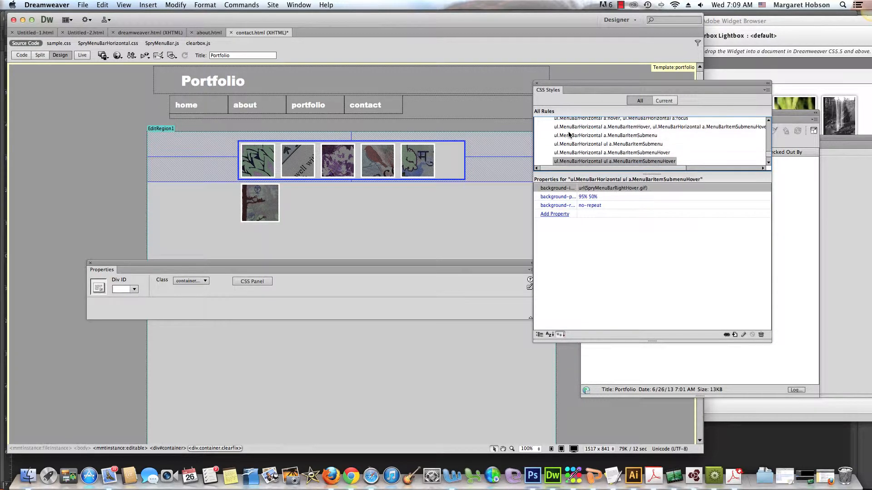
pyautogui.press('Up')
pyautogui.press('Up')
pyautogui.press('Up')
pyautogui.press('Up')
pyautogui.press('Up')
pyautogui.press('Up')
pyautogui.press('Up')
pyautogui.press('Up')
pyautogui.press('Up')
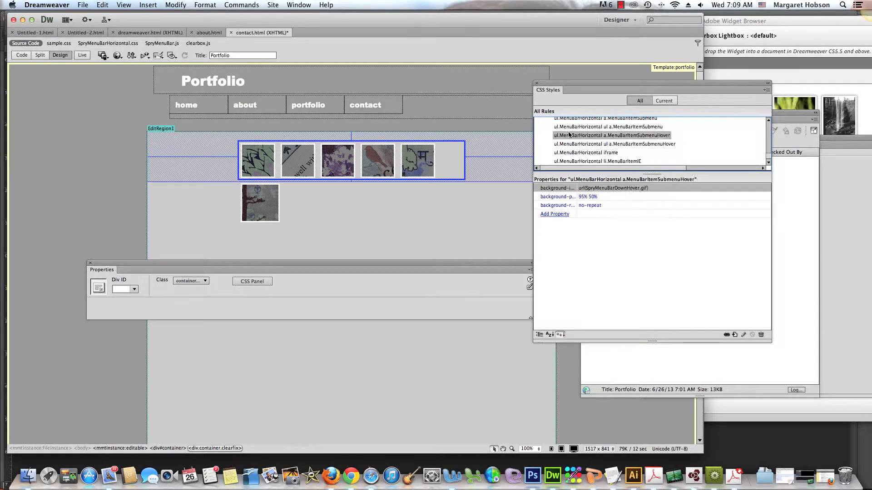
pyautogui.press('Up')
pyautogui.press('Up')
pyautogui.press('Up')
pyautogui.press('Up')
pyautogui.press('Up')
pyautogui.press('Up')
pyautogui.press('Up')
pyautogui.press('Up')
pyautogui.press('Up')
pyautogui.press('Up')
pyautogui.press('Up')
pyautogui.press('Up')
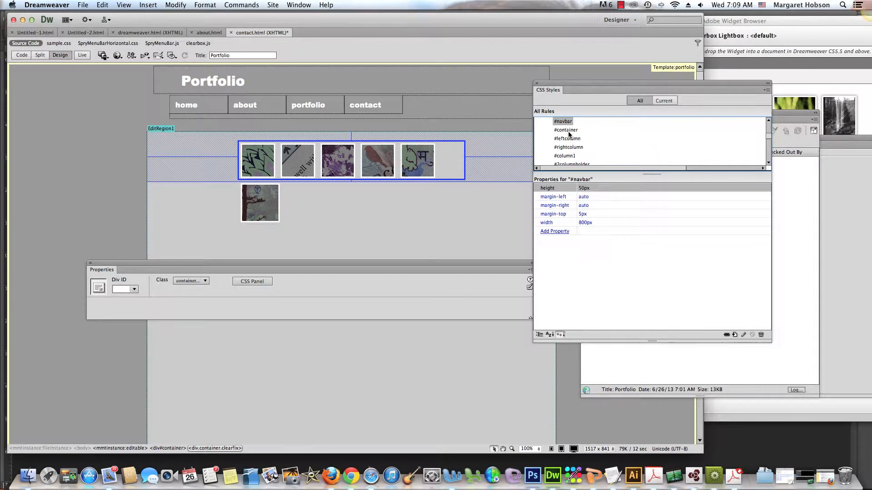
pyautogui.press('Right')
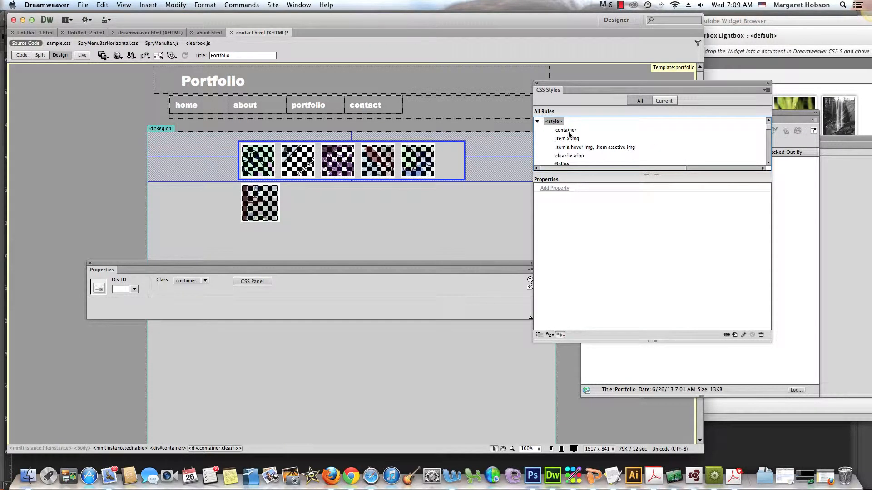
# - Set the .container rule's height to 400 px
pyautogui.press('Down')
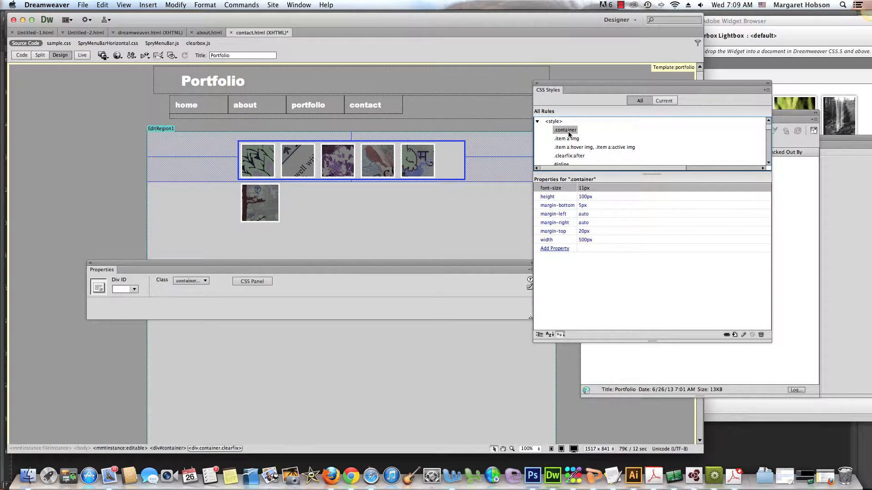
pyautogui.press('Down')
pyautogui.press('Up')
pyautogui.click(582, 197)
pyautogui.click(582, 197)
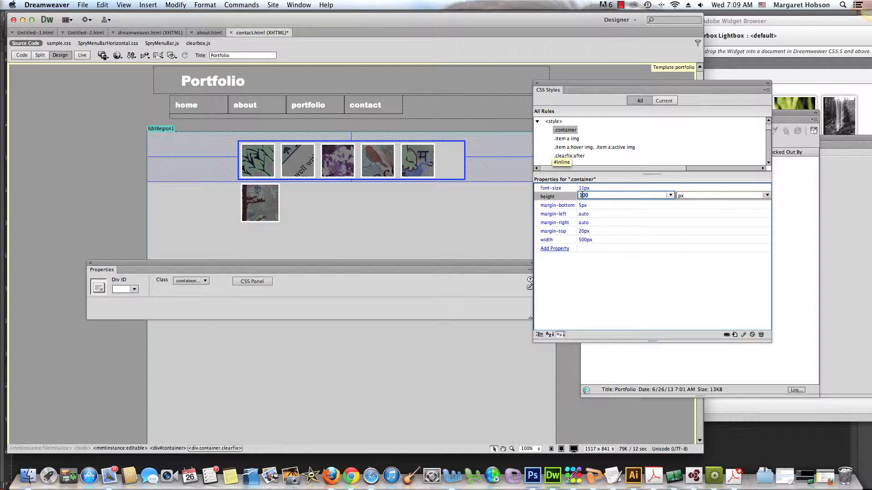
pyautogui.press('BackSpace')
pyautogui.press('Return')
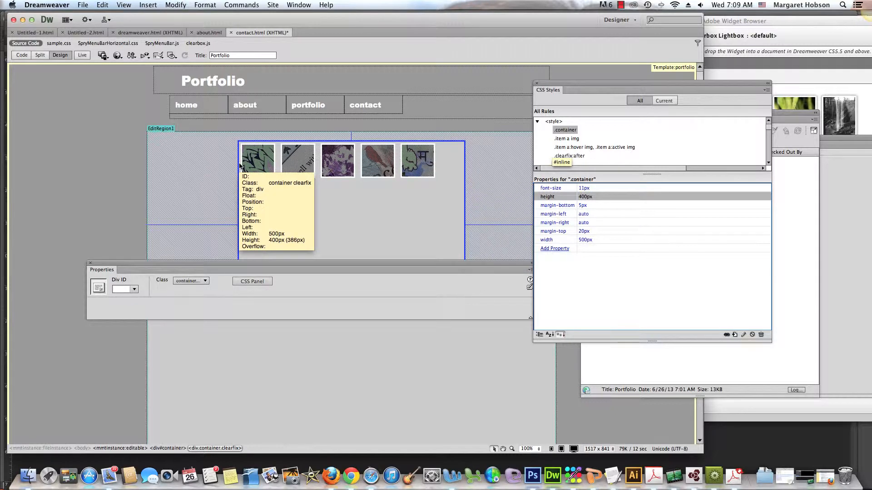
# - Deselect the gallery container, then save contact.html and preview it in Firefox
pyautogui.click(359, 205)
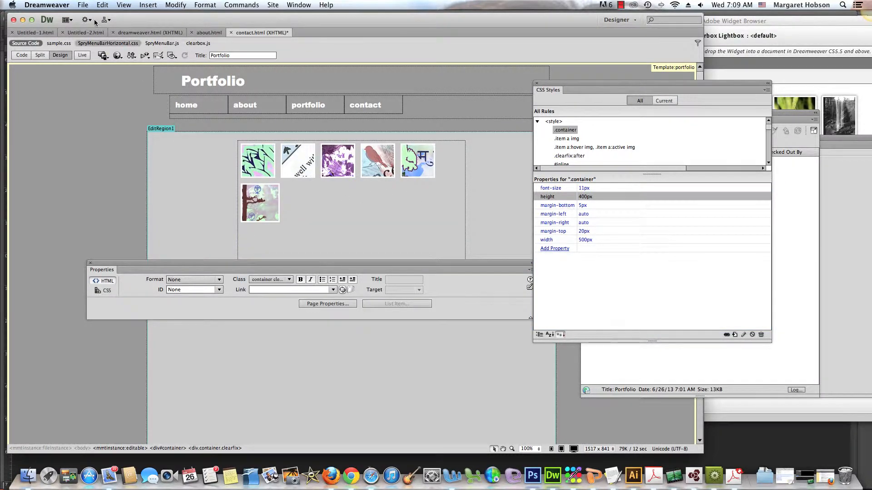
pyautogui.click(118, 55)
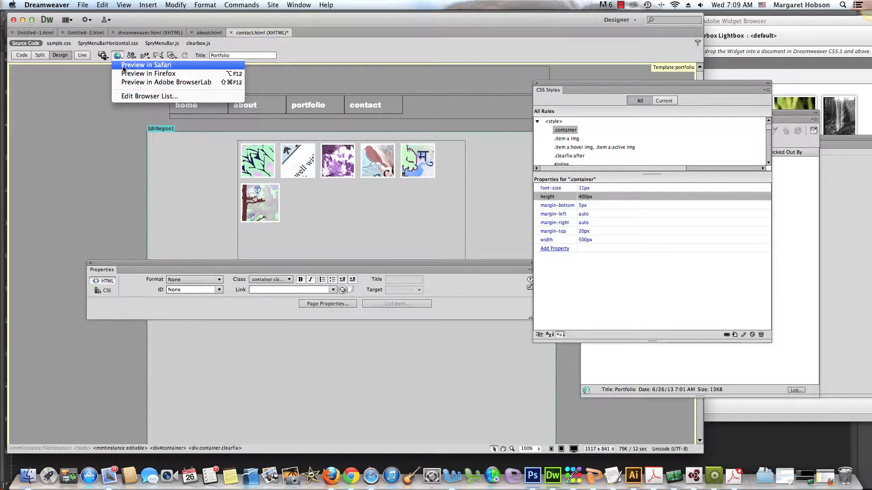
pyautogui.click(124, 73)
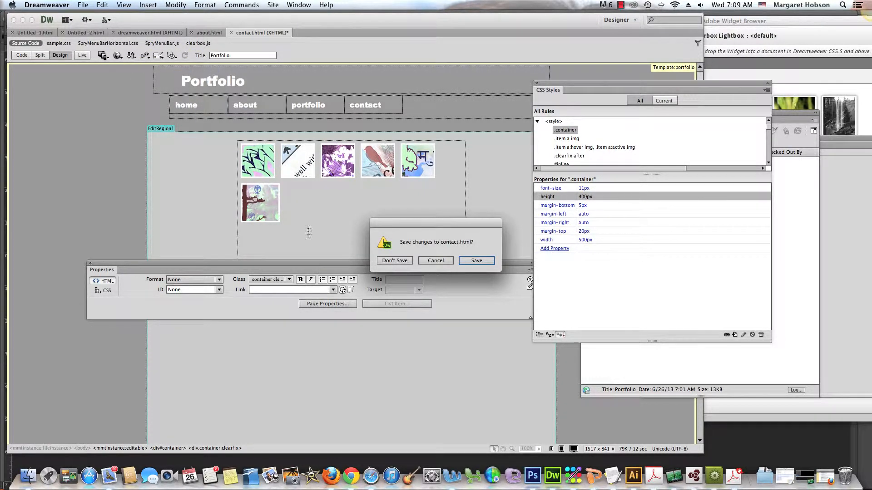
pyautogui.click(473, 259)
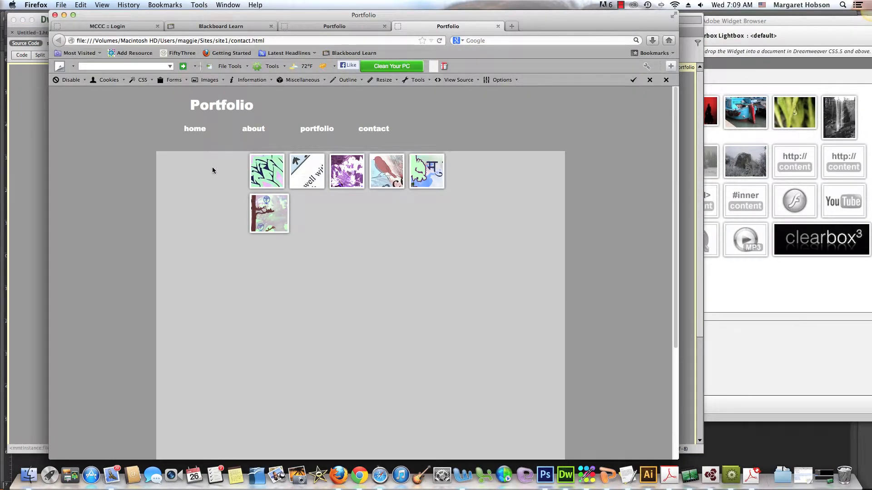
# - Test the lightbox by enlarging the first gallery thumbnail and advancing to the second image
pyautogui.click(266, 173)
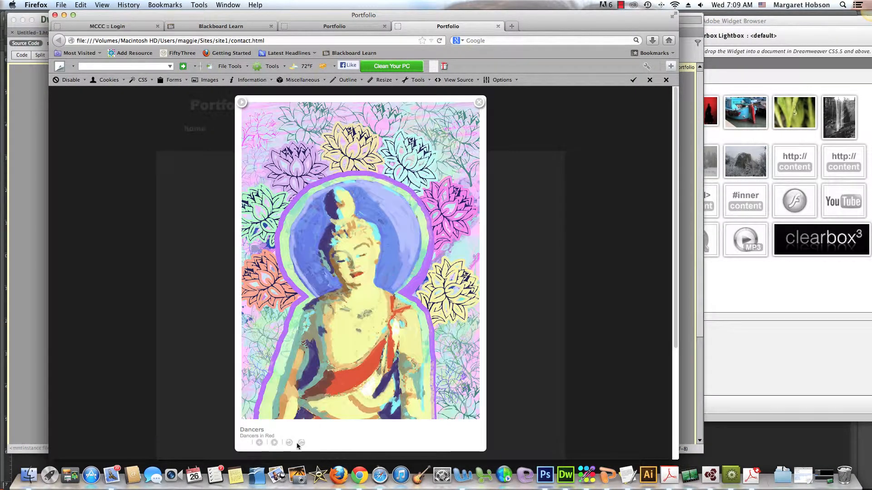
pyautogui.click(275, 443)
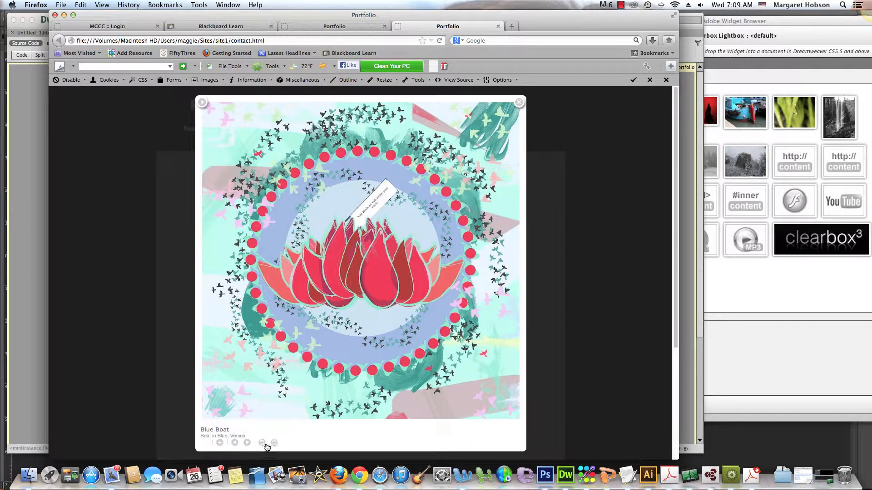
# - Advance the lightbox to the third image, then minimize Firefox and return to Dreamweaver
pyautogui.click(248, 444)
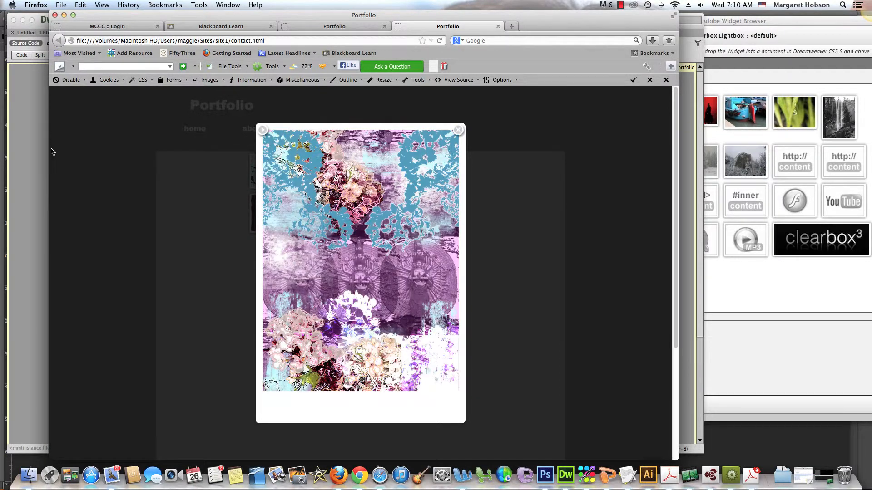
pyautogui.click(316, 25)
pyautogui.click(205, 26)
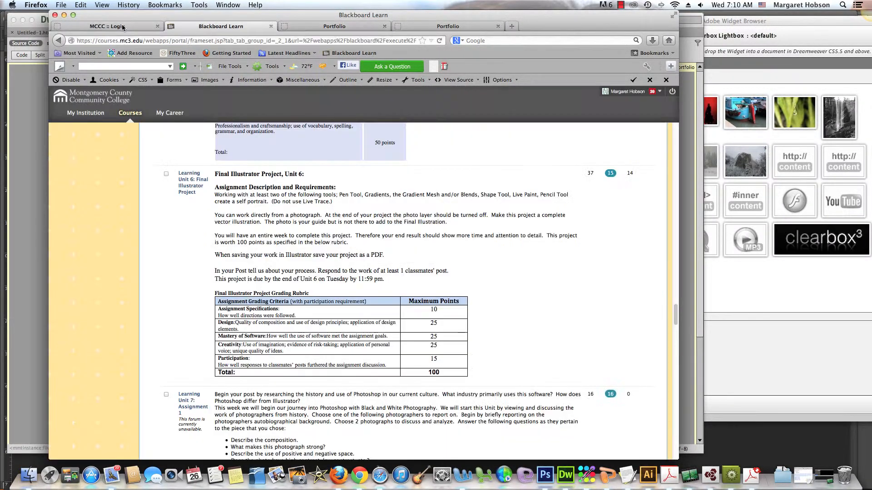
pyautogui.click(64, 15)
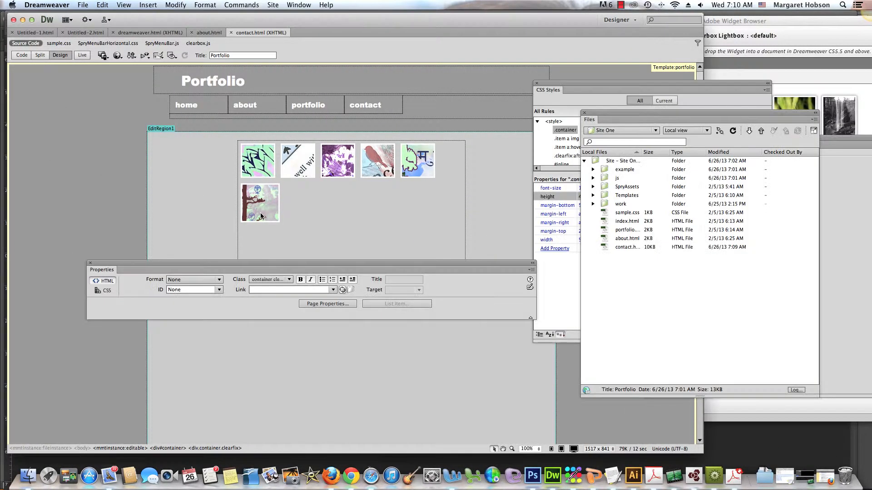
# - Set the first gallery thumbnail's alternate text to "Bodhissatva"
pyautogui.click(261, 211)
pyautogui.click(272, 161)
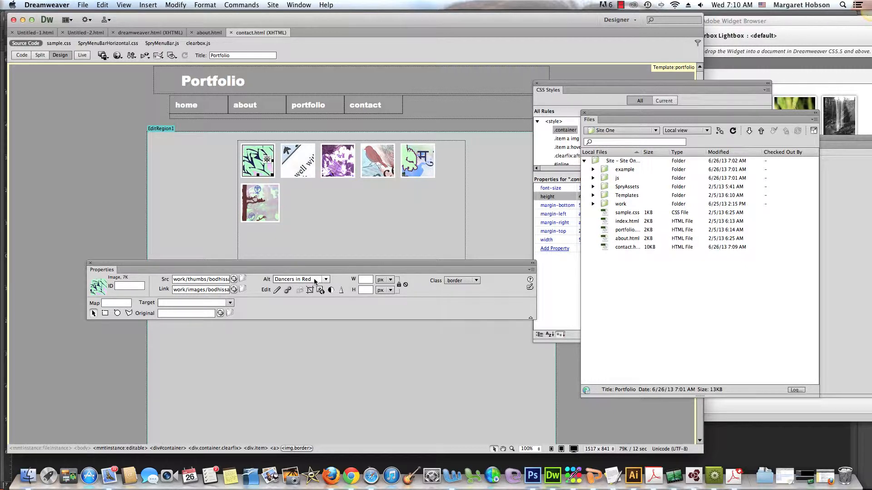
pyautogui.click(313, 280)
pyautogui.press('super+a')
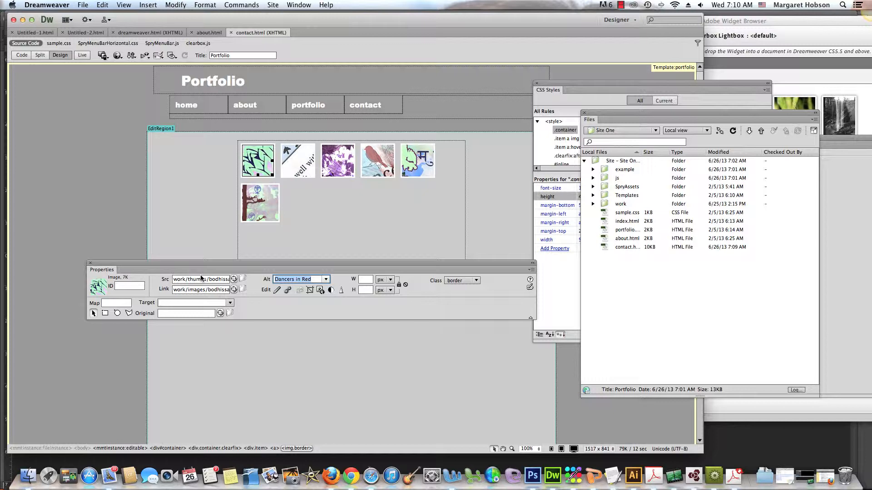
pyautogui.press('BackSpace')
pyautogui.click(195, 228)
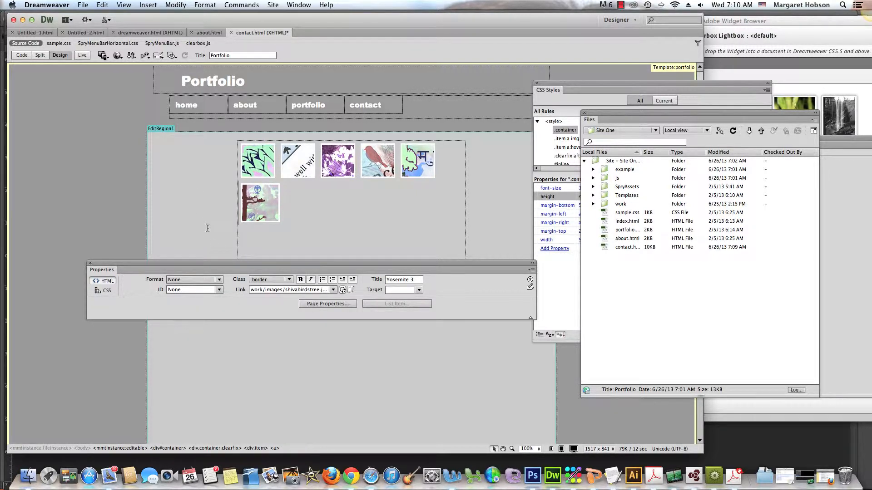
# - Replace the first gallery item's lightbox comment in the code with "Mixed Media"
pyautogui.click(258, 164)
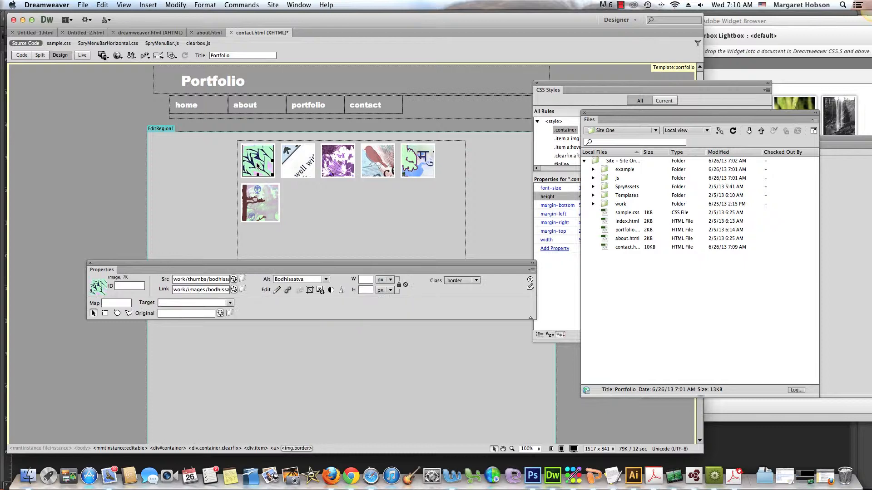
pyautogui.click(40, 55)
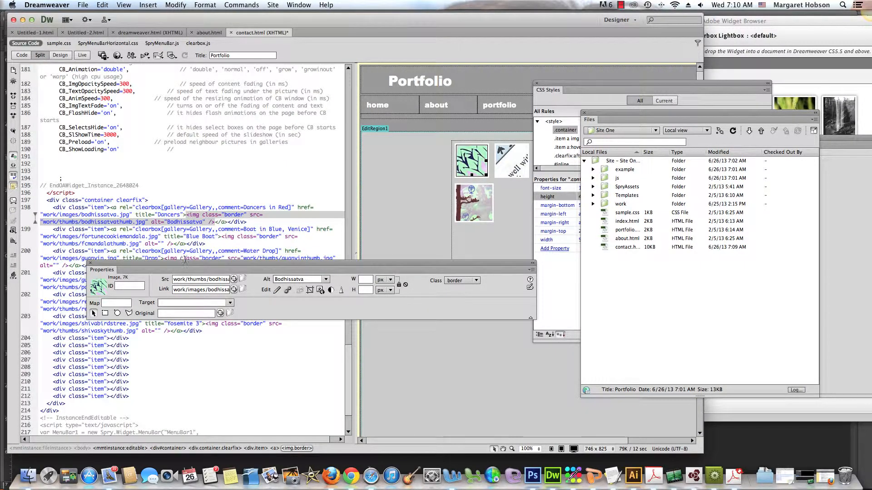
pyautogui.click(289, 208)
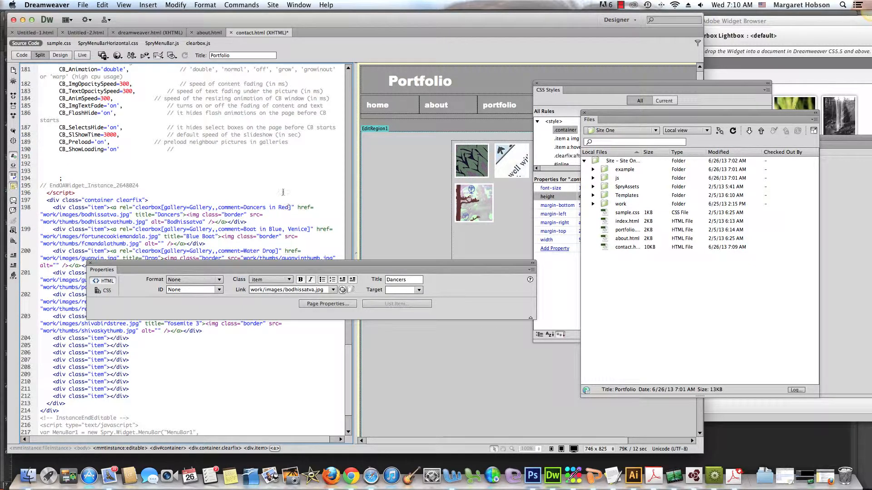
pyautogui.press('BackSpace')
pyautogui.press('BackSpace')
pyautogui.press('BackSpace')
pyautogui.press('BackSpace')
pyautogui.press('BackSpace')
pyautogui.press('BackSpace')
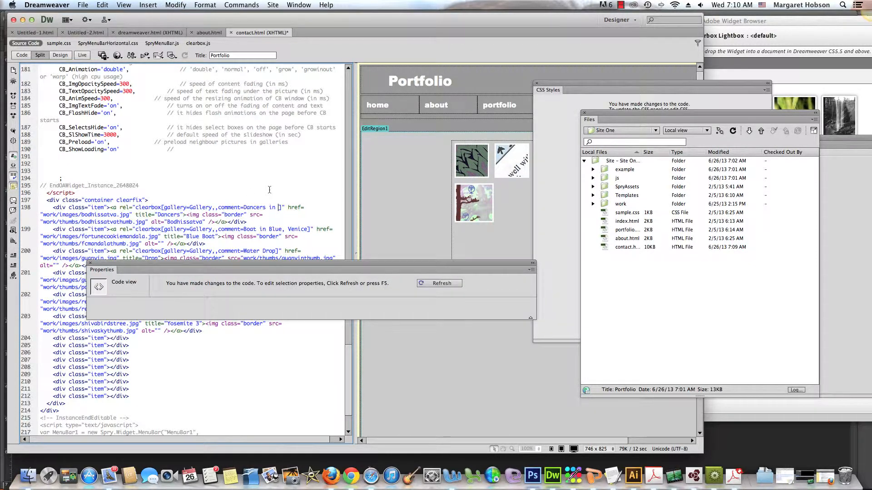
pyautogui.press('BackSpace')
pyautogui.press('BackSpace')
pyautogui.press('BackSpace')
pyautogui.press('BackSpace')
pyautogui.press('BackSpace')
pyautogui.press('BackSpace')
pyautogui.press('BackSpace')
pyautogui.press('BackSpace')
pyautogui.write('Mixed Media')
# - Change the first gallery item's title attribute to "Bodhisstva" and refresh the code changes
pyautogui.click(180, 216)
pyautogui.press('BackSpace')
pyautogui.press('BackSpace')
pyautogui.press('BackSpace')
pyautogui.press('BackSpace')
pyautogui.press('BackSpace')
pyautogui.press('BackSpace')
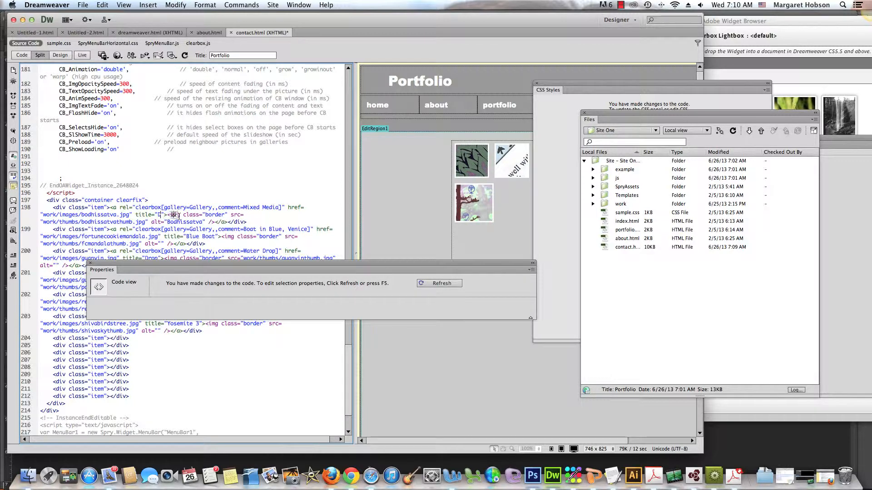
pyautogui.press('BackSpace')
pyautogui.write('Bodhissatva')
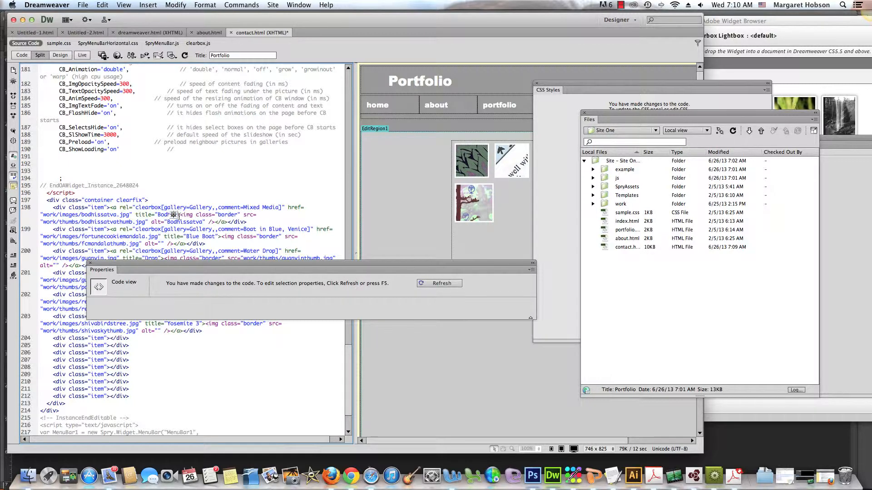
pyautogui.press('BackSpace')
pyautogui.press('BackSpace')
pyautogui.write('va')
pyautogui.click(439, 285)
# - Save contact.html and check the first thumbnail's enlarged image and caption in a Safari preview
pyautogui.click(82, 4)
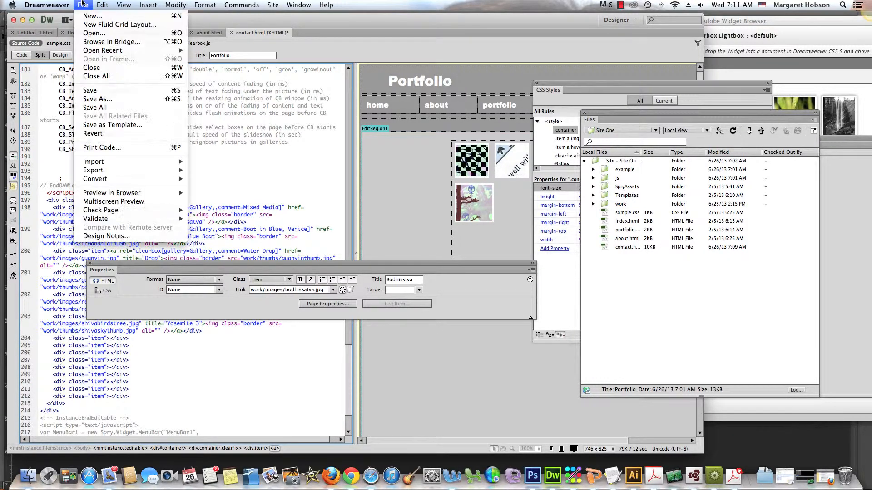
pyautogui.click(82, 91)
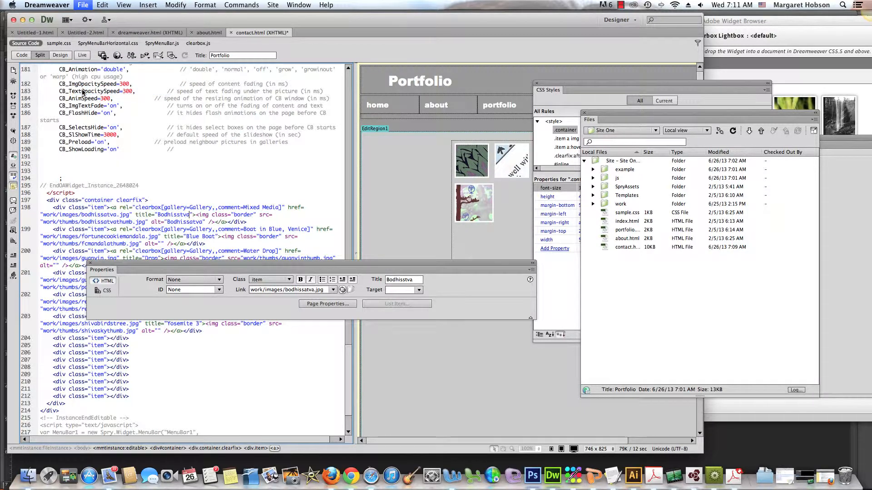
pyautogui.click(59, 56)
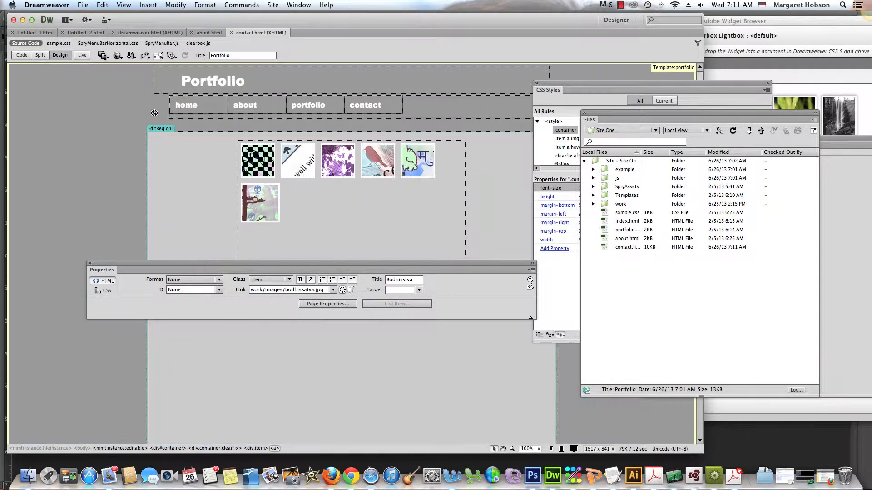
pyautogui.click(117, 56)
pyautogui.click(122, 66)
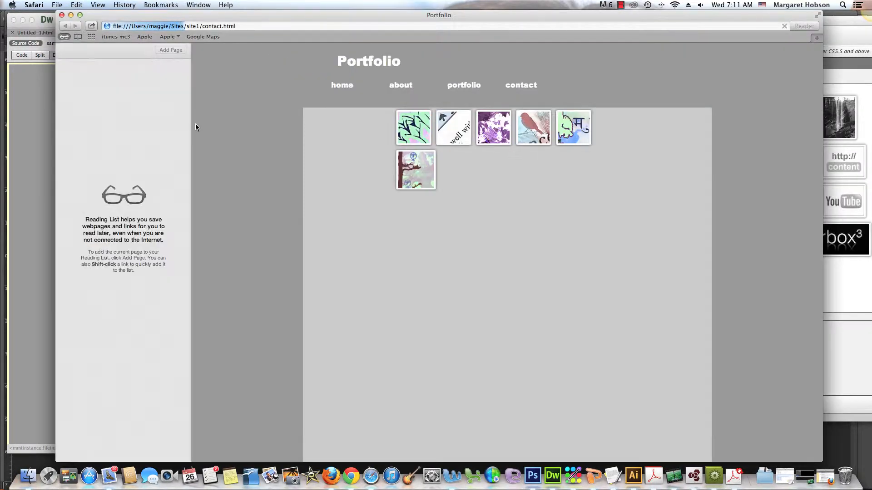
pyautogui.click(413, 131)
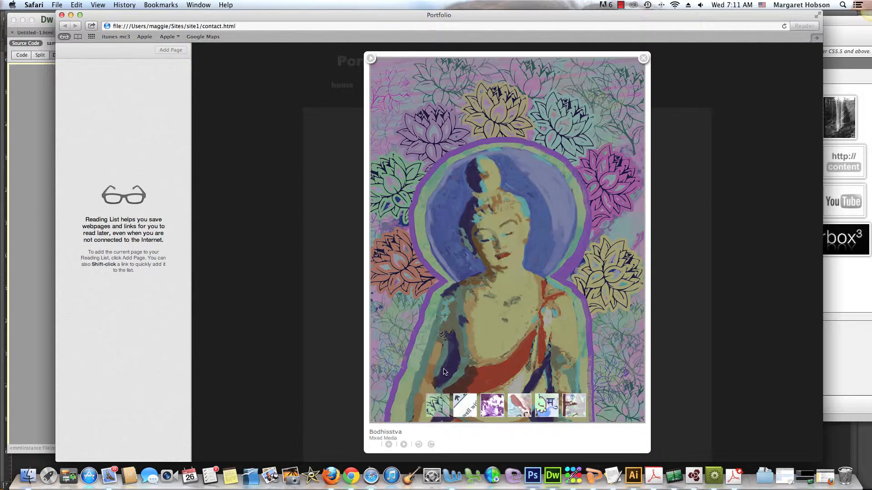
pyautogui.click(62, 15)
# - Delete the second gallery item's lightbox comment text in the code
pyautogui.click(296, 168)
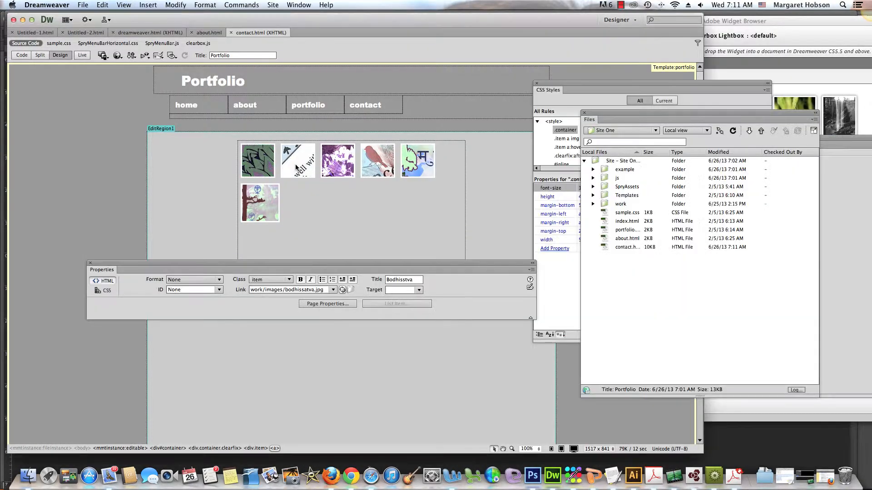
pyautogui.click(296, 168)
pyautogui.click(296, 167)
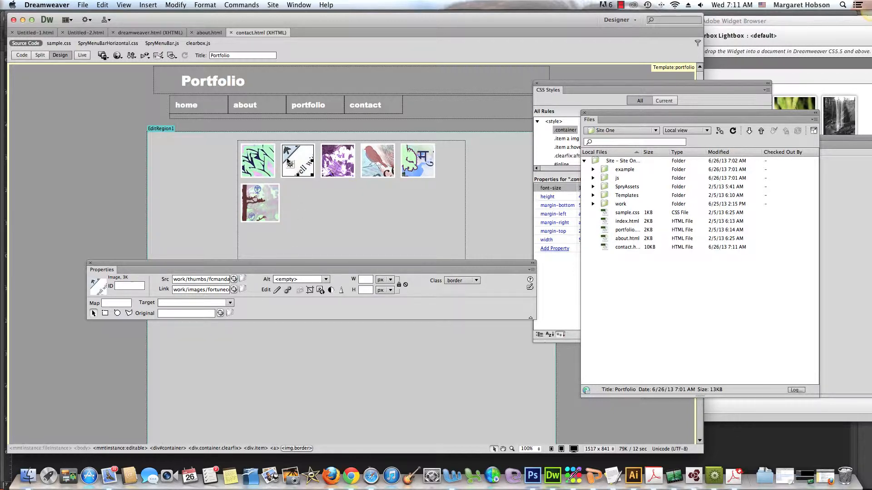
pyautogui.click(41, 54)
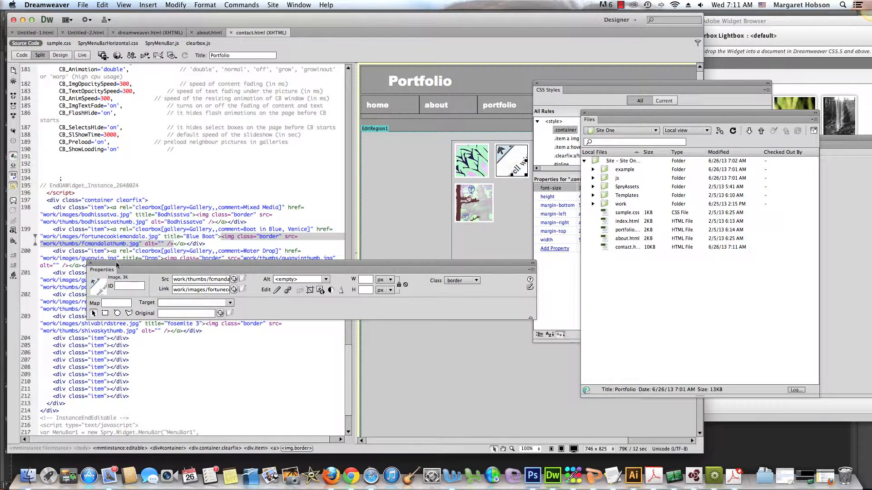
pyautogui.moveTo(115, 263); pyautogui.dragTo(107, 318)
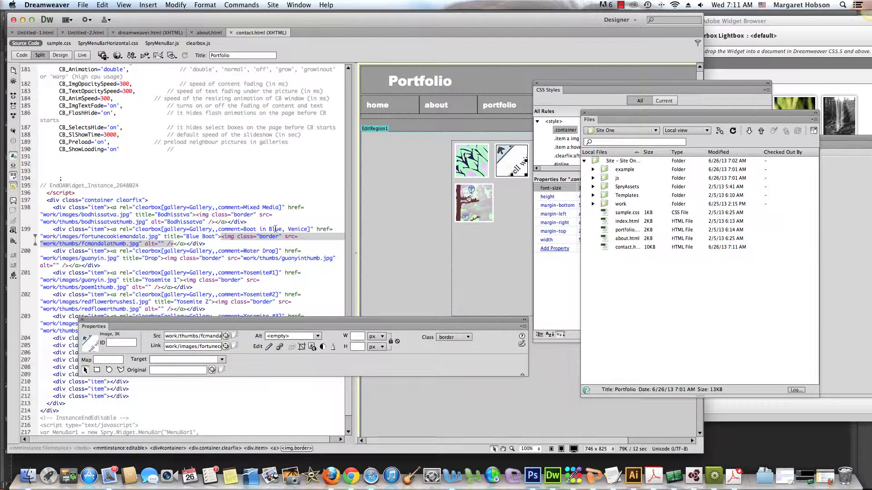
pyautogui.click(309, 229)
pyautogui.press('BackSpace')
pyautogui.press('BackSpace')
pyautogui.press('BackSpace')
pyautogui.press('BackSpace')
pyautogui.press('BackSpace')
pyautogui.press('BackSpace')
pyautogui.press('BackSpace')
pyautogui.press('BackSpace')
pyautogui.press('BackSpace')
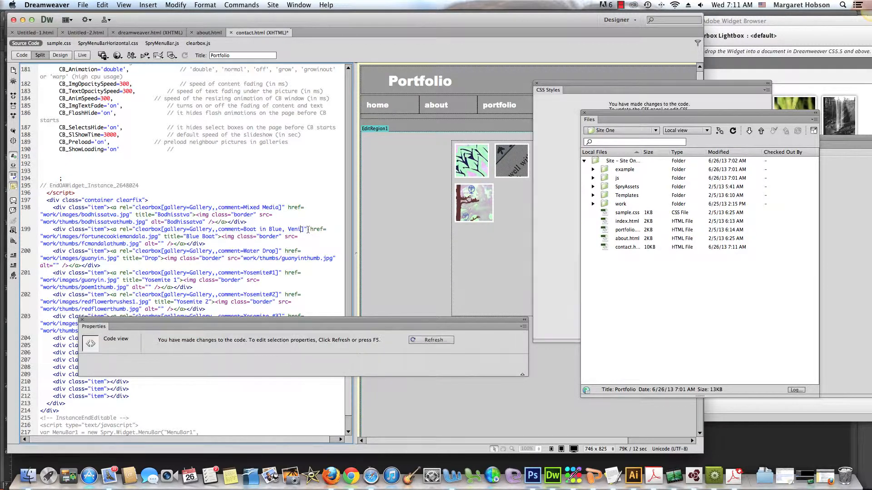
pyautogui.press('BackSpace')
pyautogui.press('BackSpace')
pyautogui.press('BackSpace')
pyautogui.press('BackSpace')
pyautogui.press('BackSpace')
pyautogui.press('BackSpace')
pyautogui.press('BackSpace')
pyautogui.press('BackSpace')
pyautogui.press('BackSpace')
pyautogui.press('BackSpace')
pyautogui.press('BackSpace')
pyautogui.write('Fortu')
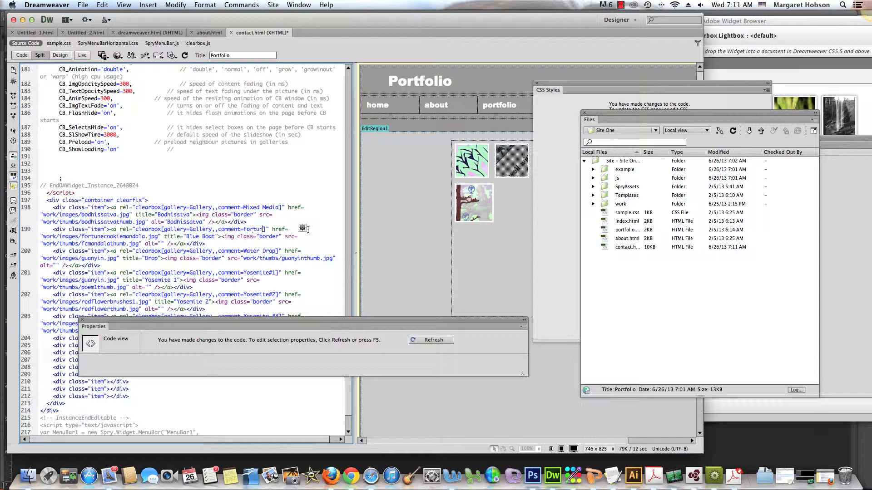
pyautogui.write('ne ')
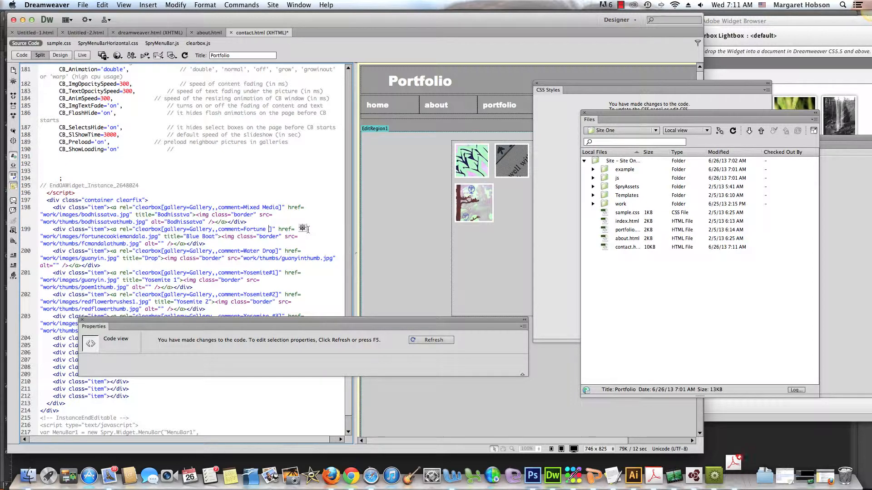
pyautogui.write('coo')
pyautogui.press('BackSpace')
pyautogui.press('BackSpace')
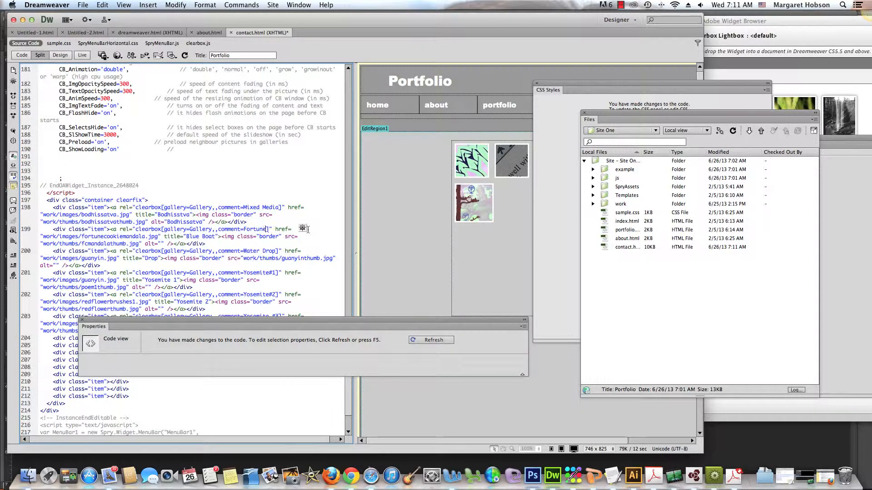
pyautogui.press('BackSpace')
pyautogui.press('BackSpace')
pyautogui.press('BackSpace')
pyautogui.press('BackSpace')
# - Set the second gallery item's comment to "Mixed Media" and its title to "Fortune Cookie Mandala", then refresh the code changes
pyautogui.write('Mixed M')
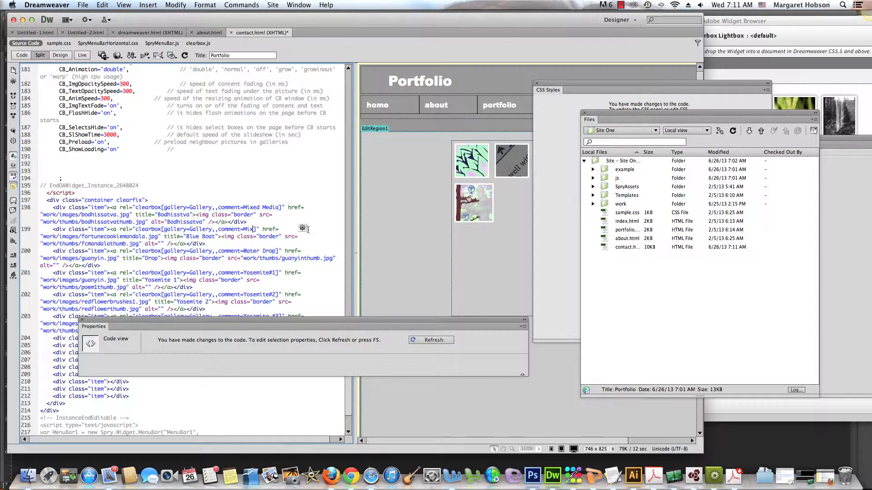
pyautogui.write('edia')
pyautogui.click(215, 237)
pyautogui.press('BackSpace')
pyautogui.press('BackSpace')
pyautogui.press('BackSpace')
pyautogui.press('BackSpace')
pyautogui.press('BackSpace')
pyautogui.press('BackSpace')
pyautogui.press('BackSpace')
pyautogui.press('BackSpace')
pyautogui.press('BackSpace')
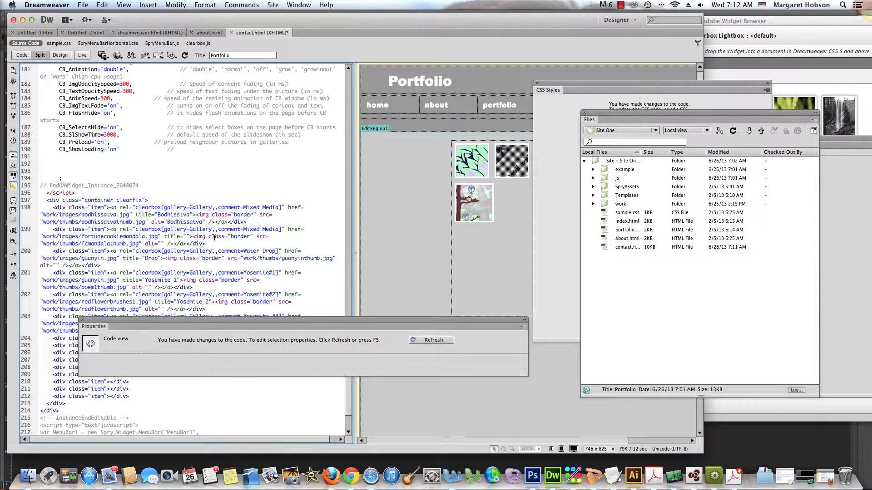
pyautogui.write('Fortune Coo')
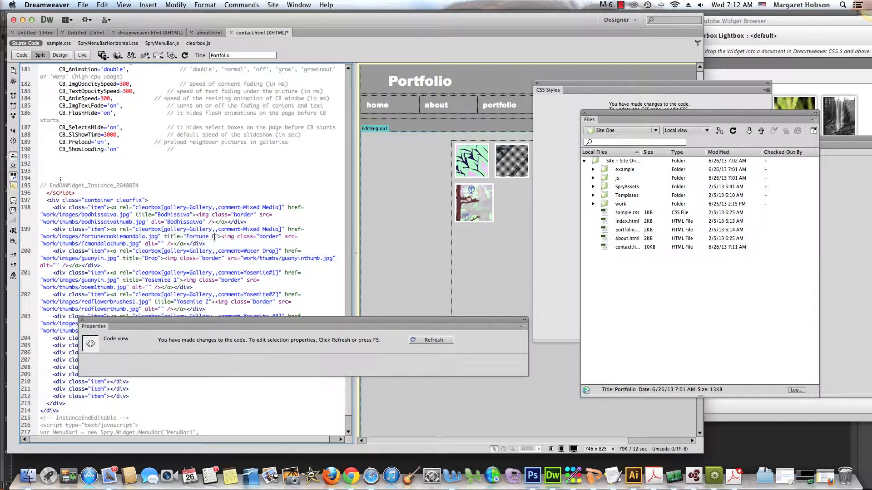
pyautogui.write('kie M')
pyautogui.write('andala')
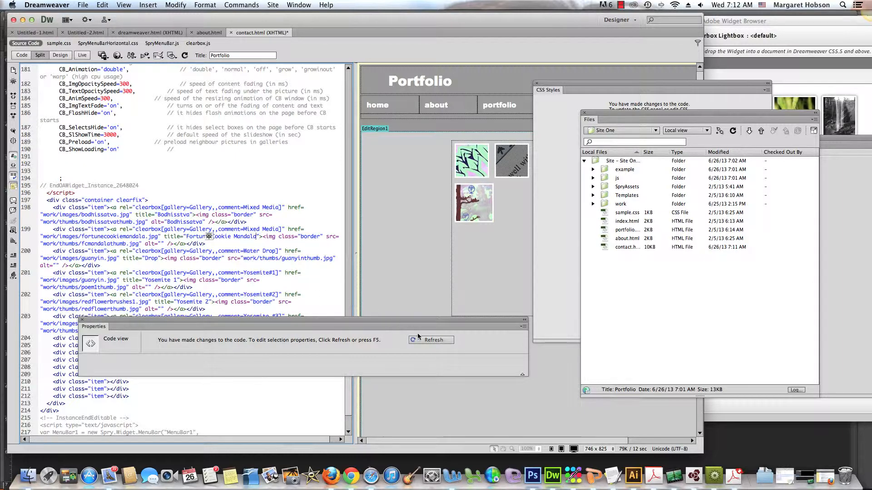
pyautogui.click(431, 340)
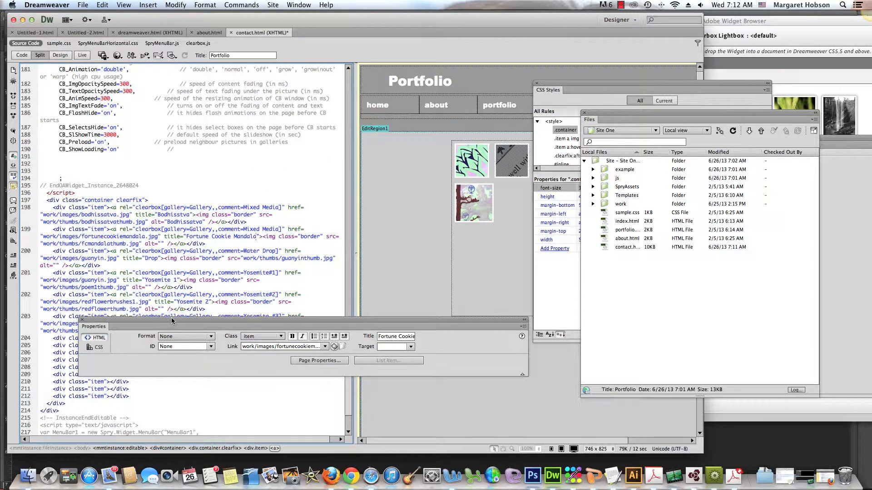
# - Copy the complete code of the sixth gallery item, the div linking to shivabirdstree.jpg
pyautogui.moveTo(172, 321); pyautogui.dragTo(240, 365)
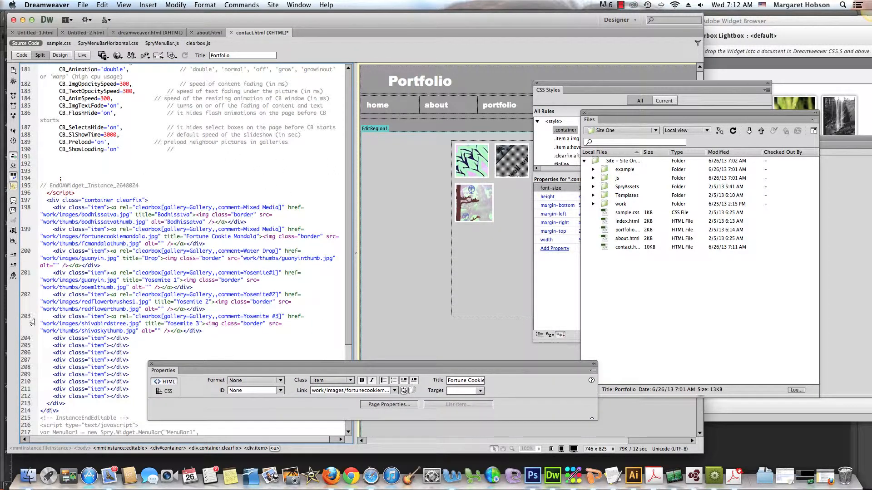
pyautogui.click(470, 209)
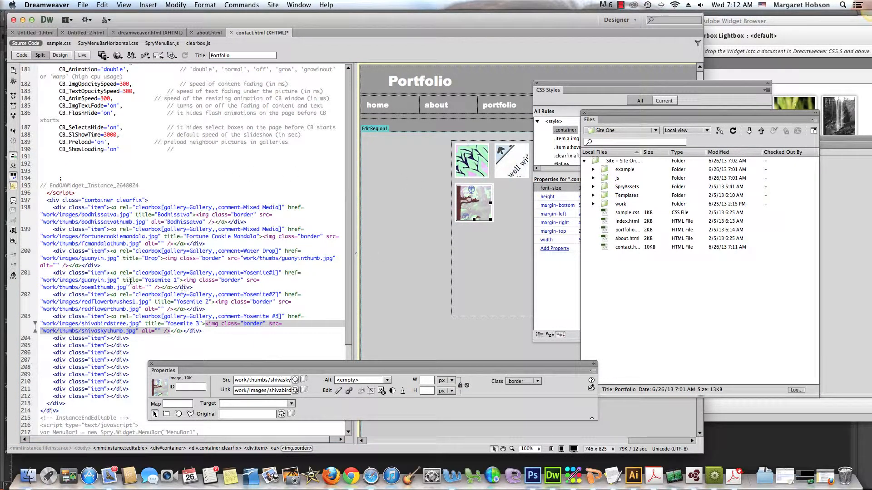
pyautogui.moveTo(43, 315); pyautogui.dragTo(216, 331)
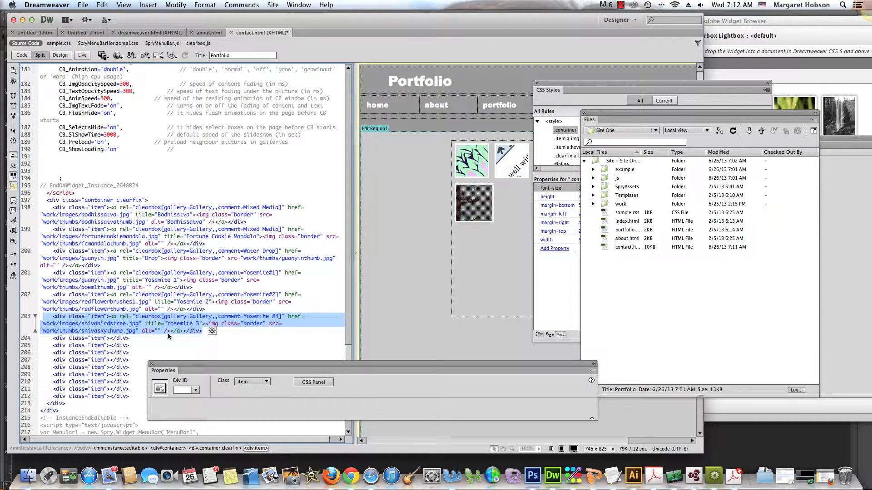
pyautogui.click(103, 5)
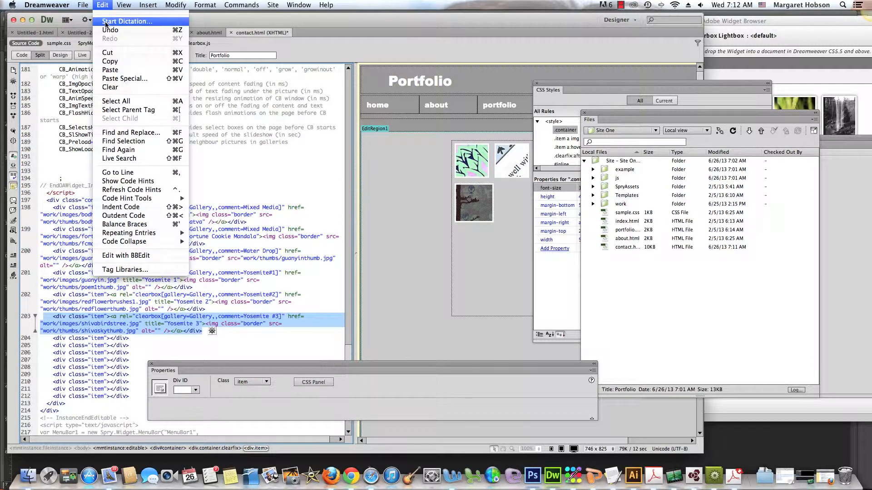
pyautogui.click(107, 62)
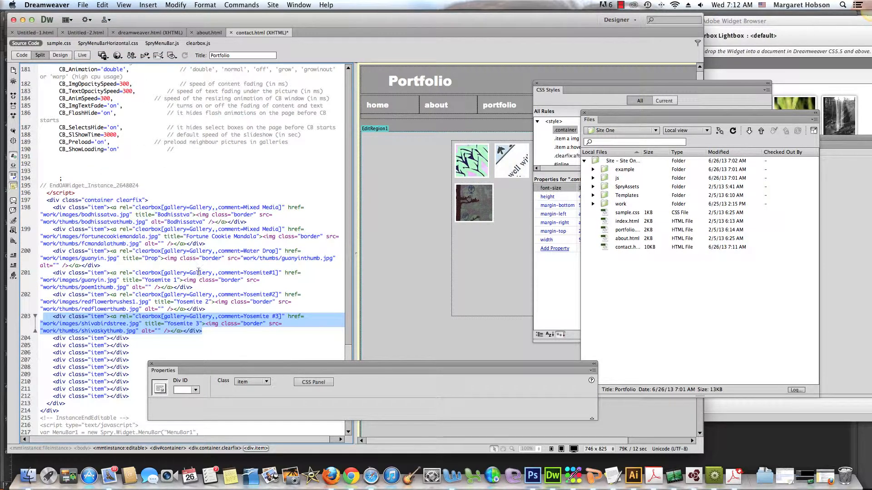
# - Paste three copies of the shivabirdstree.jpg gallery item's code directly after the sixth gallery item
pyautogui.click(24, 57)
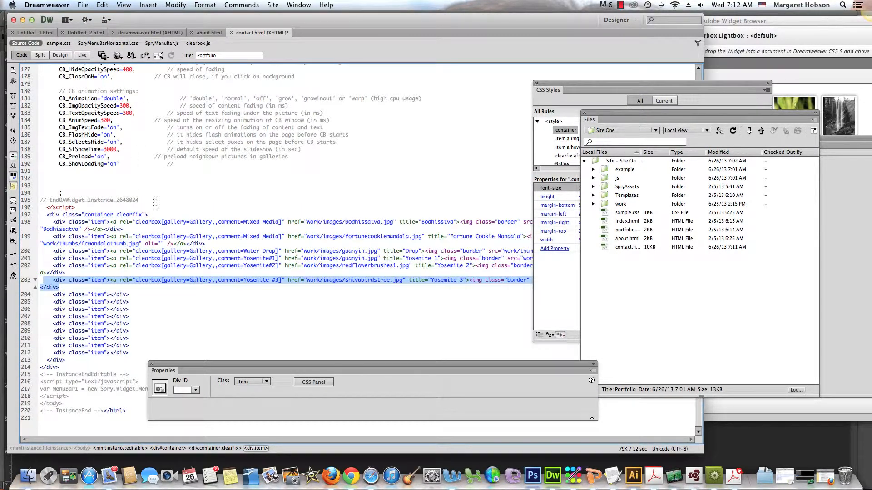
pyautogui.click(67, 289)
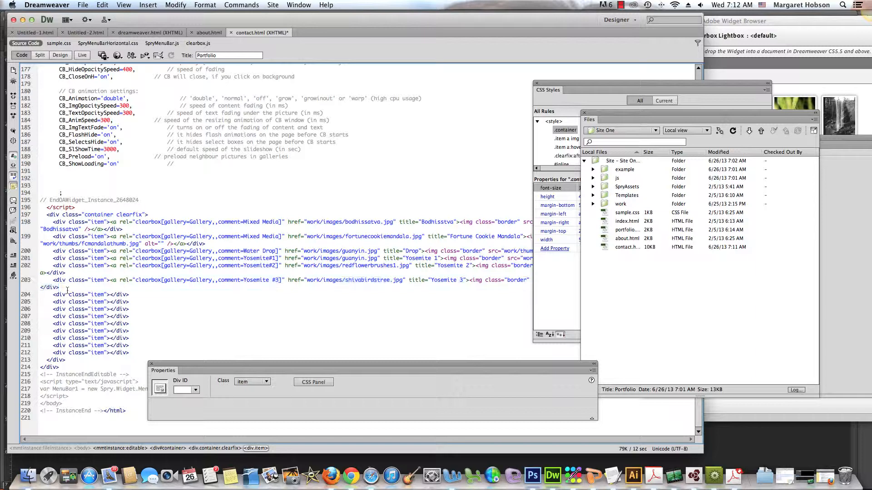
pyautogui.press('Return')
pyautogui.press('super+v')
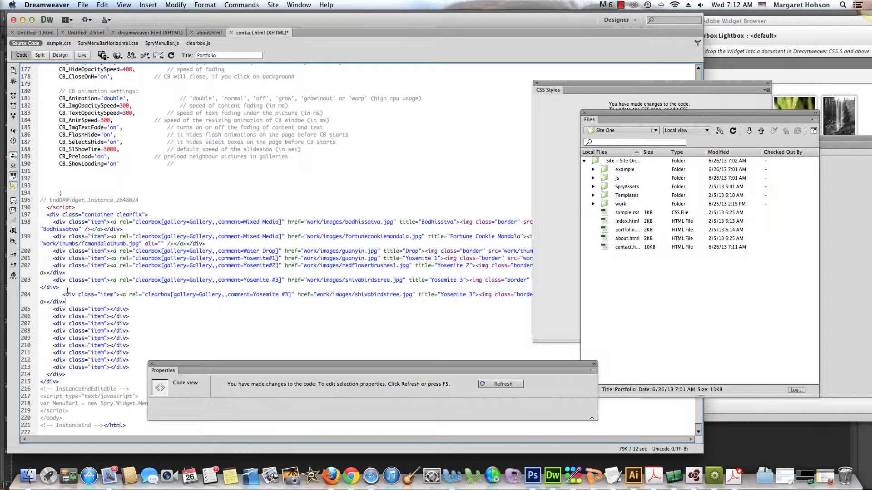
pyautogui.press('super+v')
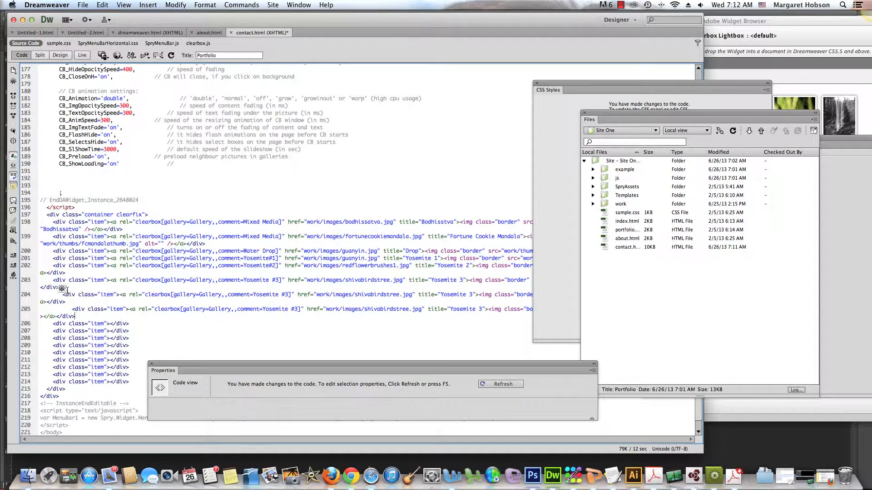
pyautogui.press('super+v')
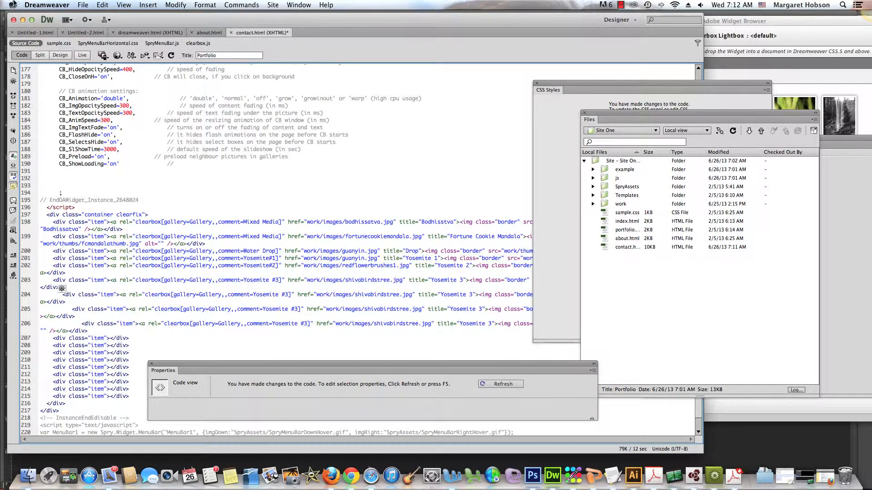
# - Display the page layout, save contact.html and preview it in Safari
pyautogui.click(60, 55)
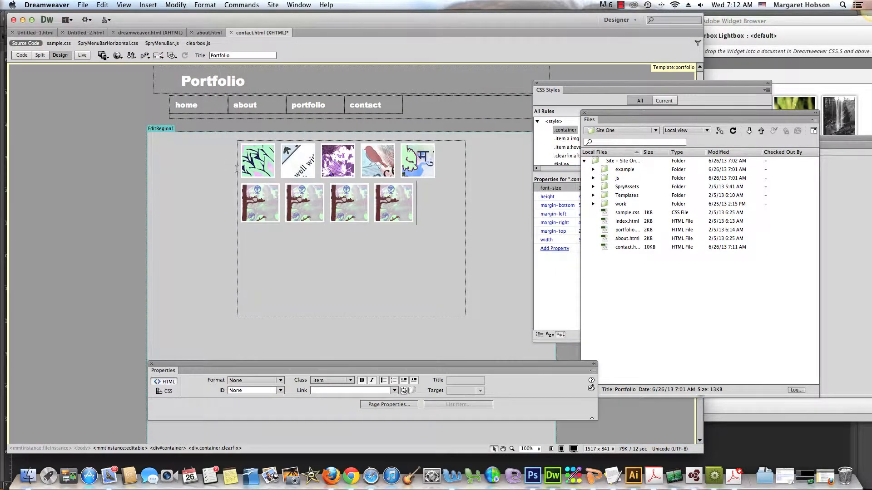
pyautogui.click(117, 56)
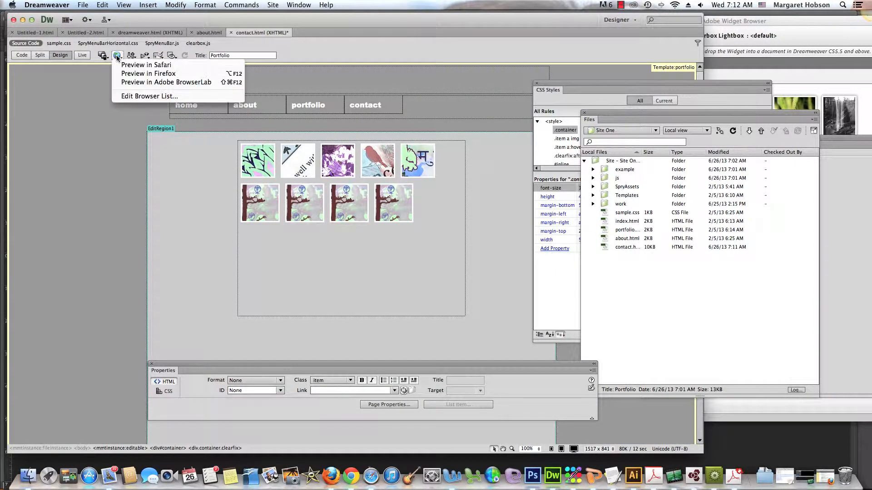
pyautogui.click(123, 65)
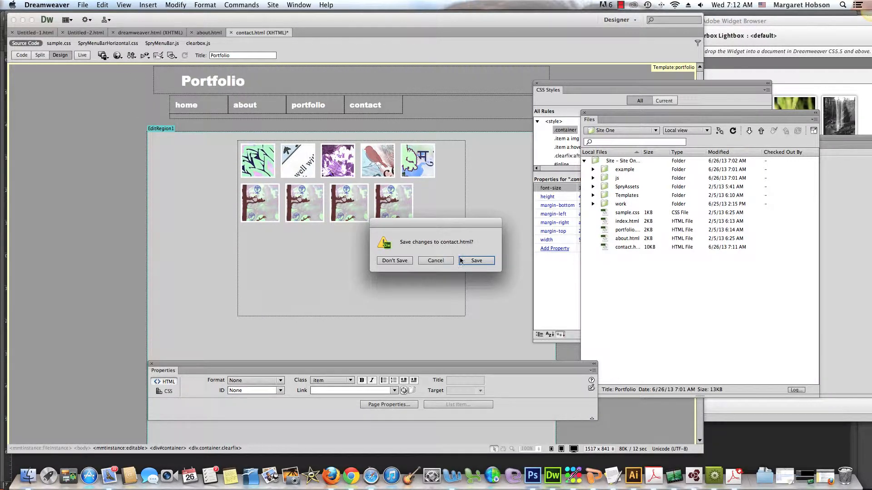
pyautogui.click(476, 261)
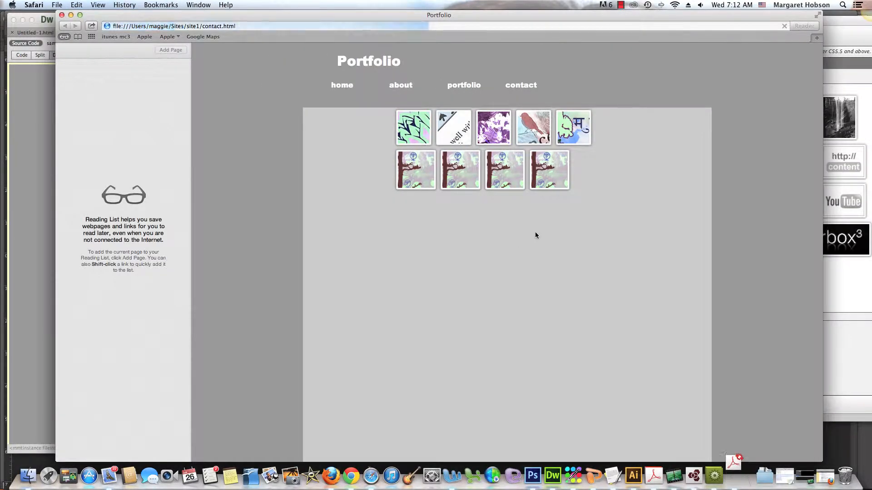
# - Enlarge the first gallery thumbnail, advance the lightbox through to the third image, and close the Safari preview
pyautogui.click(413, 127)
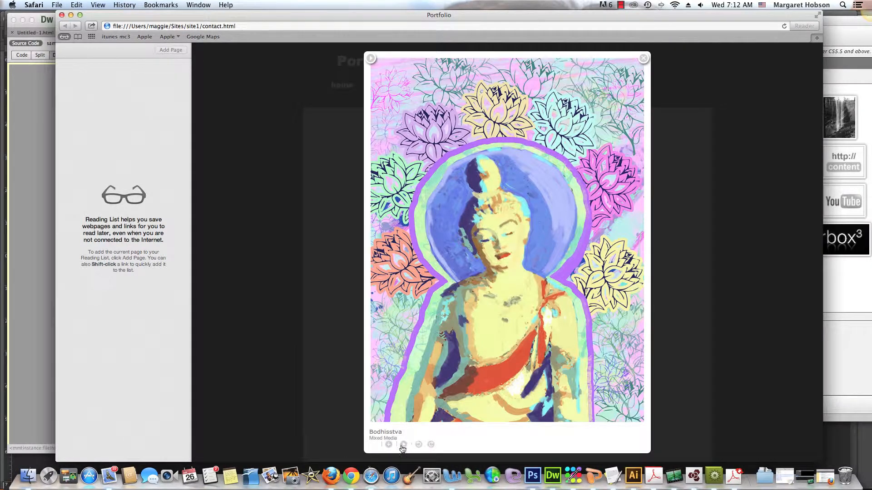
pyautogui.click(403, 445)
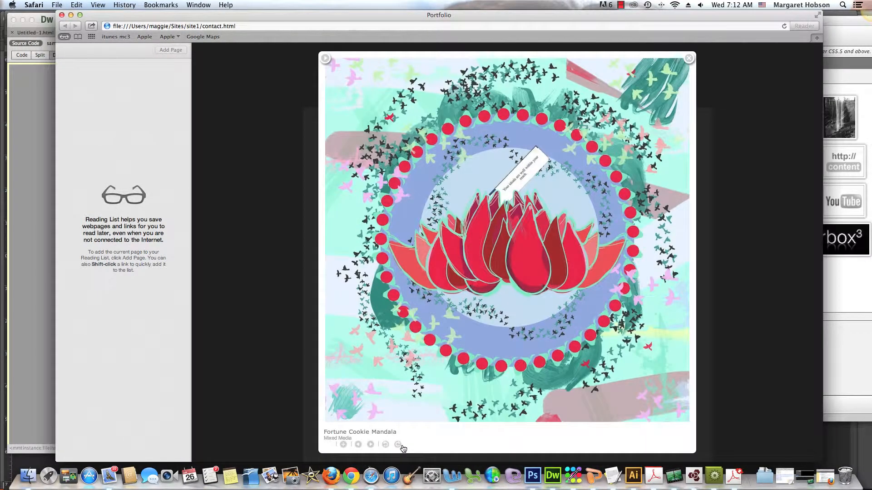
pyautogui.click(371, 445)
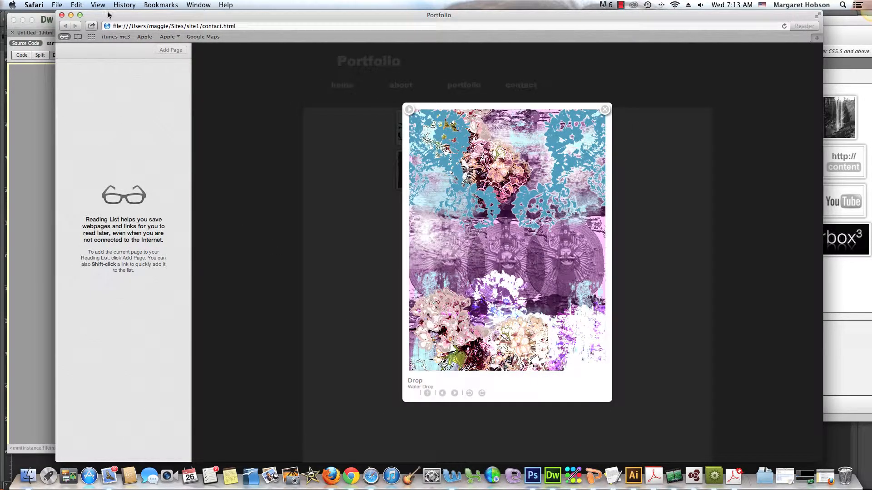
pyautogui.click(63, 15)
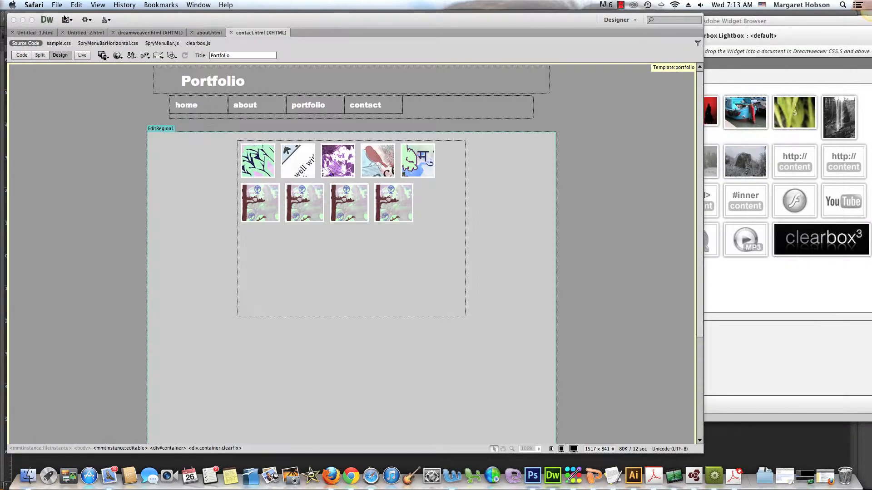
# - Switch to the Adobe Widget Browser from Dreamweaver to view the Clearbox Lightbox default preset, and close its window
pyautogui.click(262, 160)
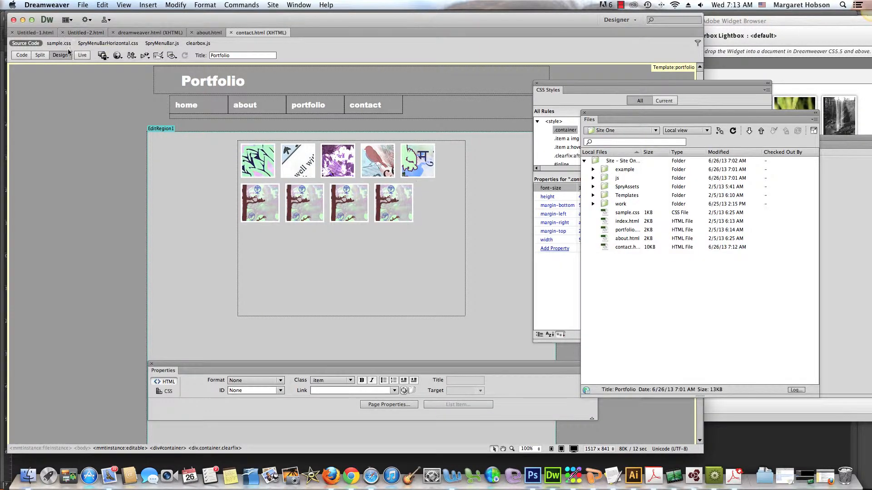
pyautogui.click(87, 19)
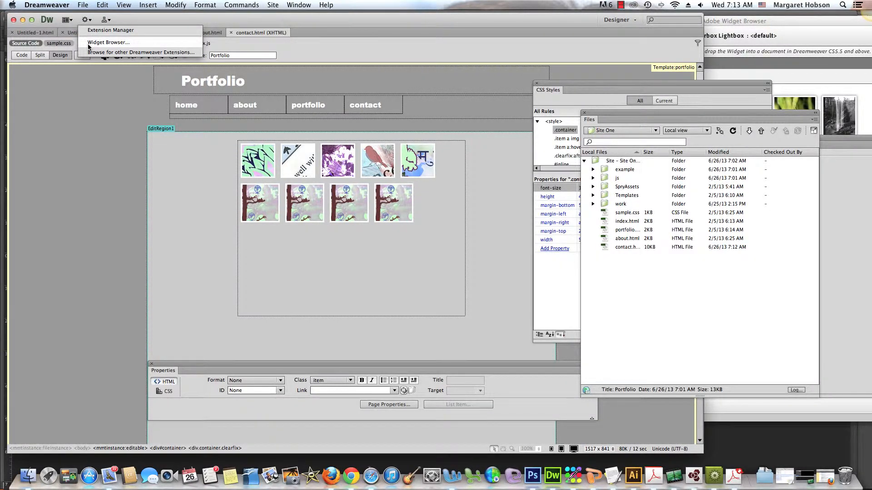
pyautogui.click(108, 43)
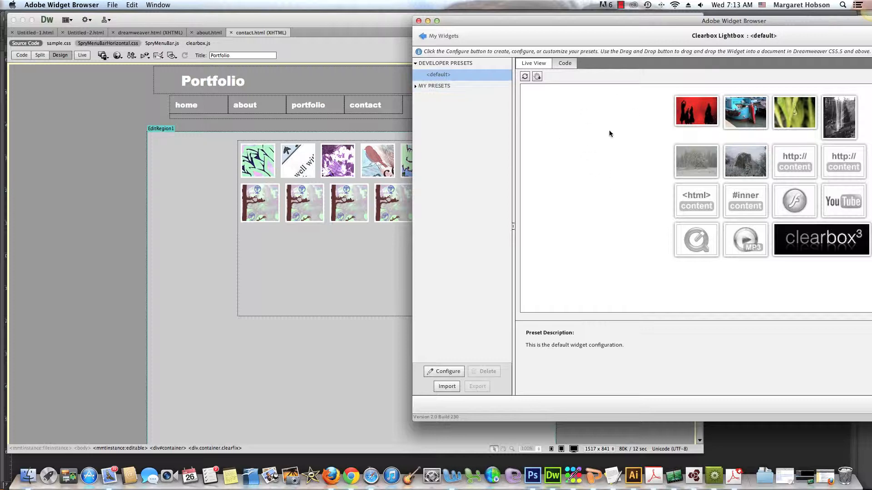
pyautogui.click(419, 22)
# - Select the gallery thumbnails in both rows one after another to inspect each one's image source and link
pyautogui.click(298, 163)
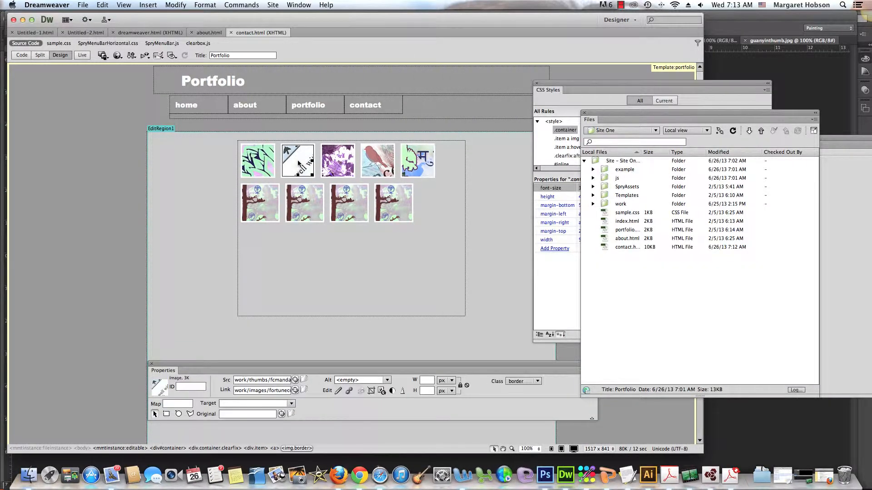
pyautogui.click(342, 168)
pyautogui.click(377, 165)
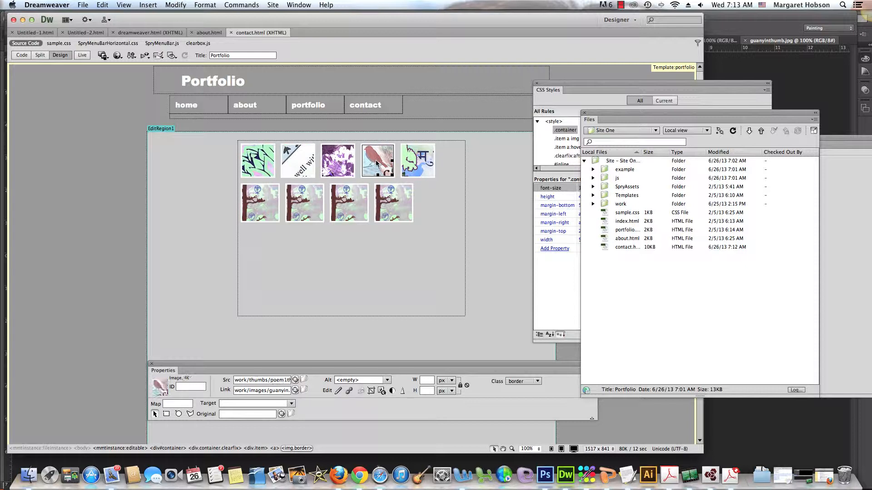
pyautogui.click(404, 162)
pyautogui.click(395, 191)
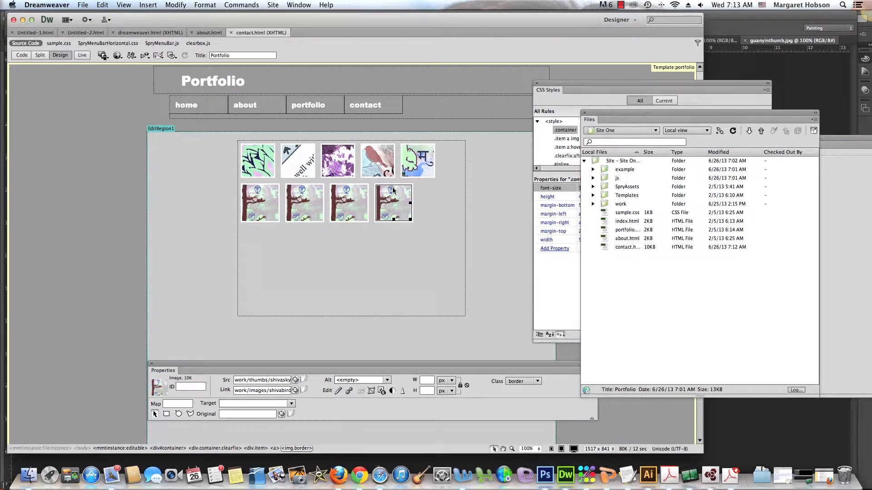
pyautogui.click(343, 197)
pyautogui.click(300, 200)
pyautogui.click(249, 201)
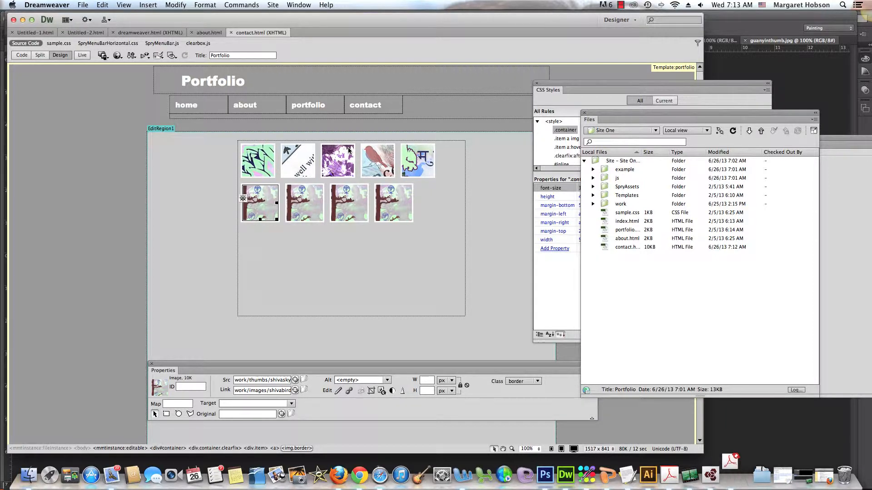
# - Switch to Finder, browse from Macintosh HD to the home folder's Sites/site1 folder, and view the contents of its example folder
pyautogui.click(28, 473)
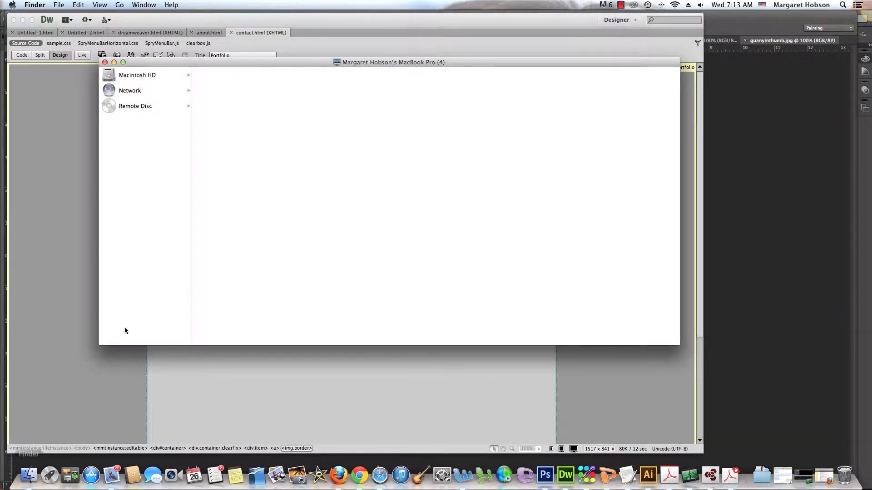
pyautogui.click(131, 78)
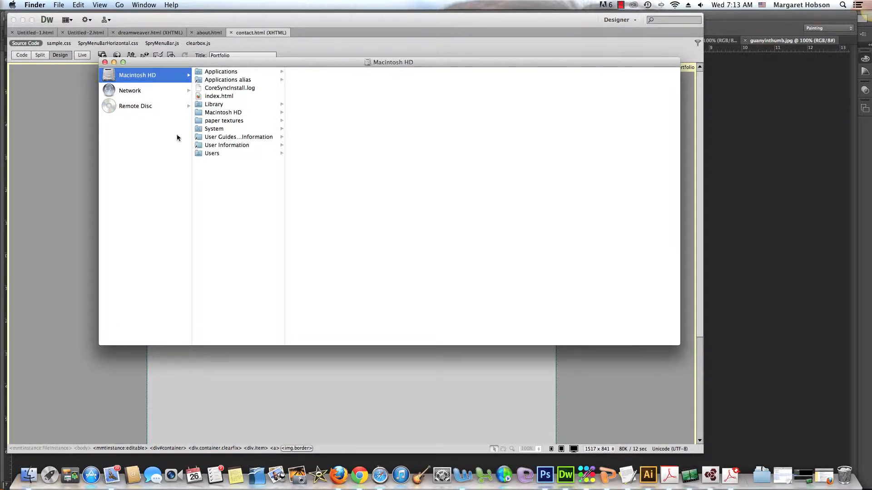
pyautogui.click(211, 153)
pyautogui.click(308, 88)
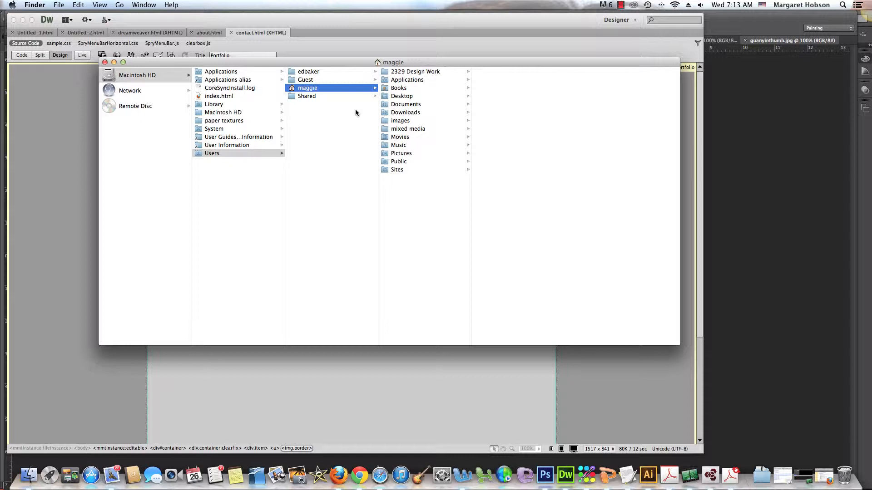
pyautogui.click(389, 170)
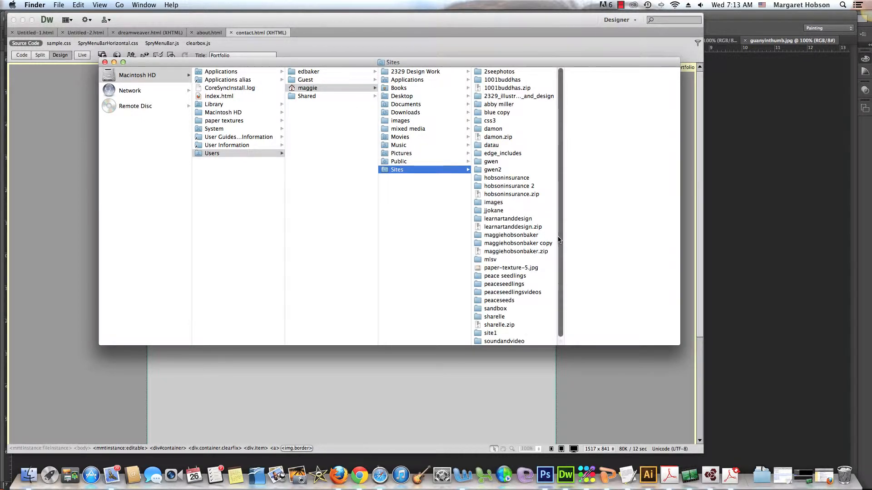
pyautogui.scroll(-1, 558, 241)
pyautogui.click(496, 325)
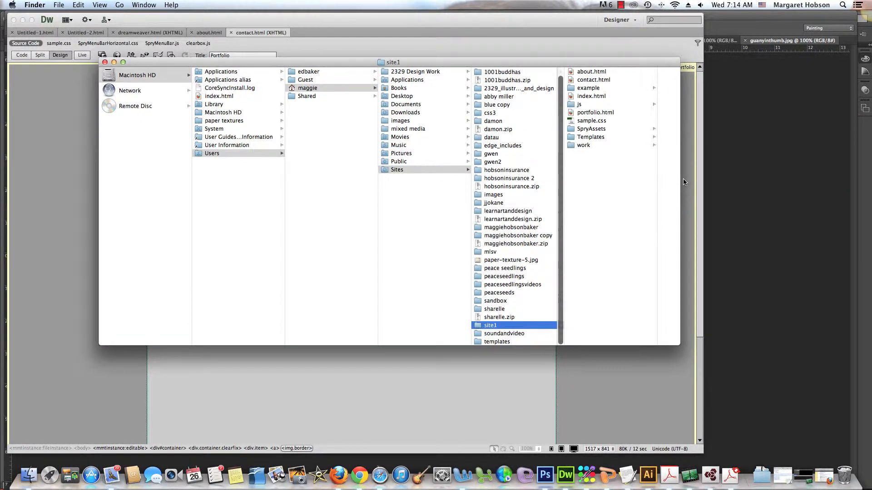
pyautogui.click(579, 97)
pyautogui.click(521, 90)
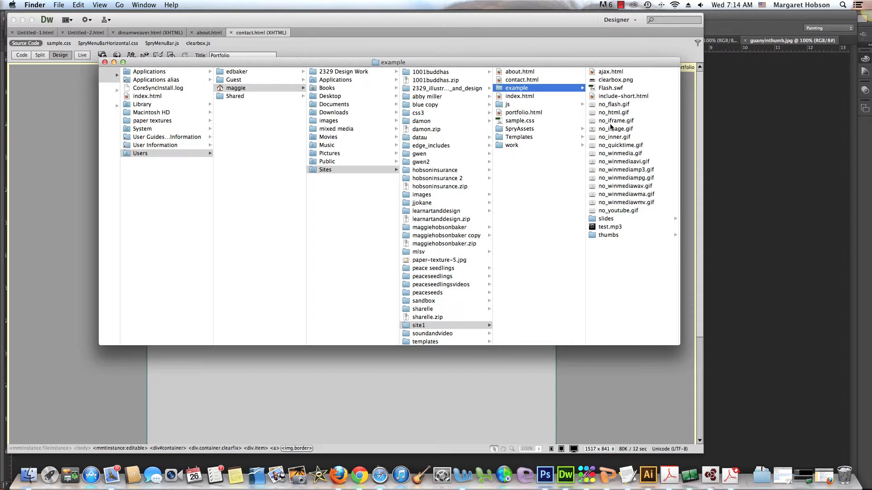
pyautogui.click(620, 5)
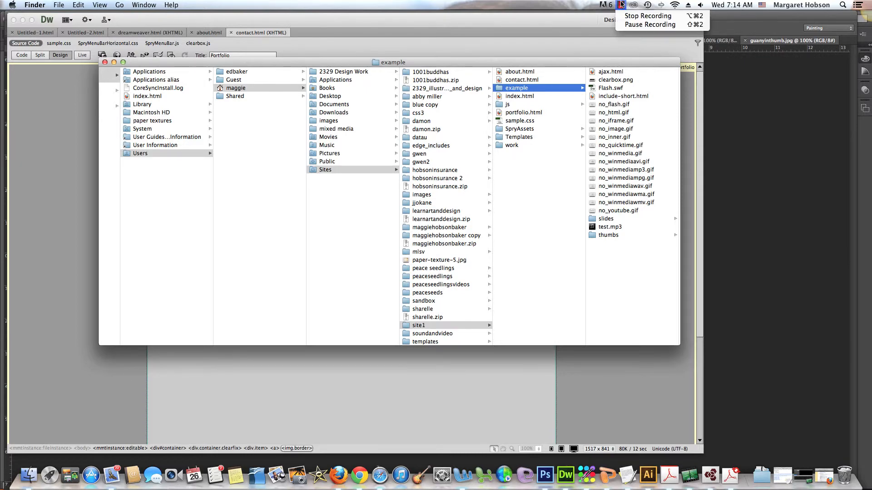